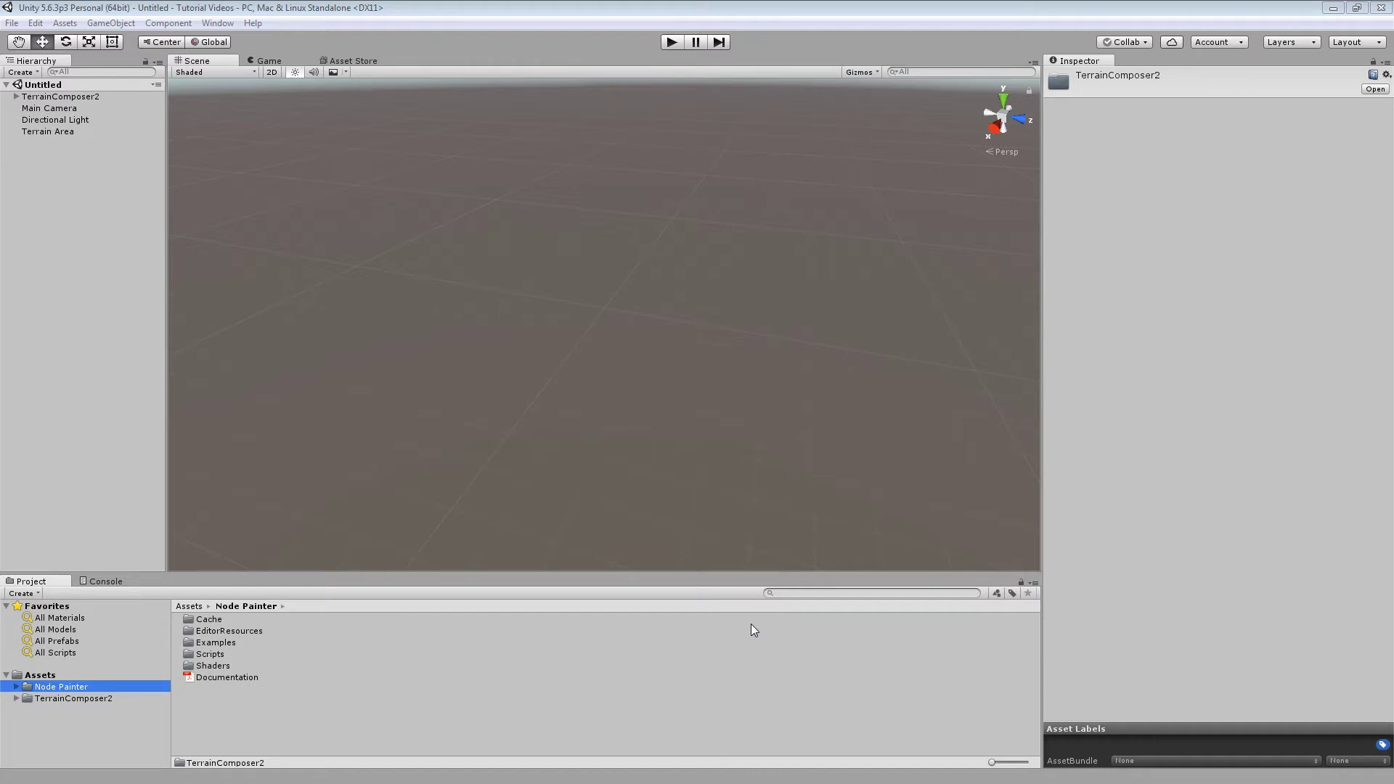
Examine the Node Painter and TerrainComposer2 folders in the project's Assets.
{"action": "left_click", "coordinate": [66, 676]}
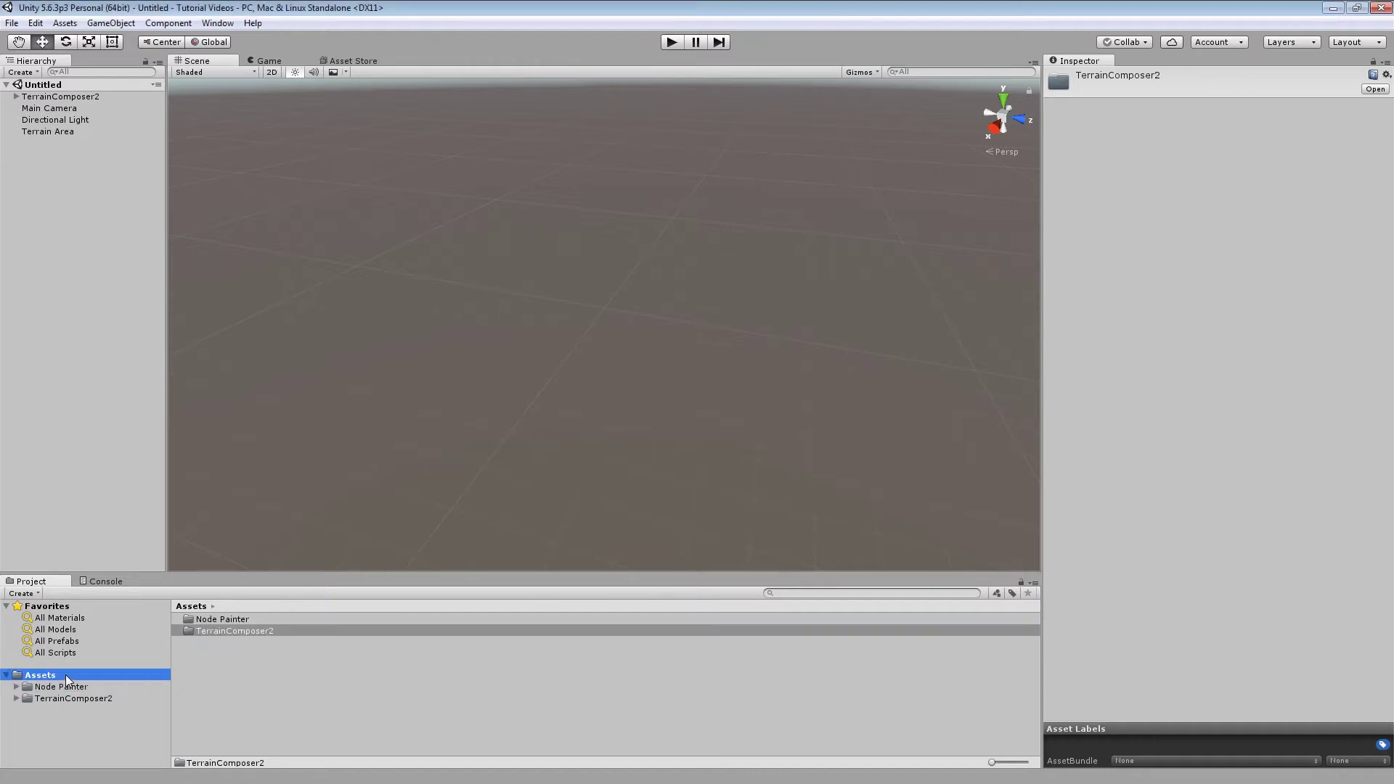
{"action": "left_click", "coordinate": [238, 618]}
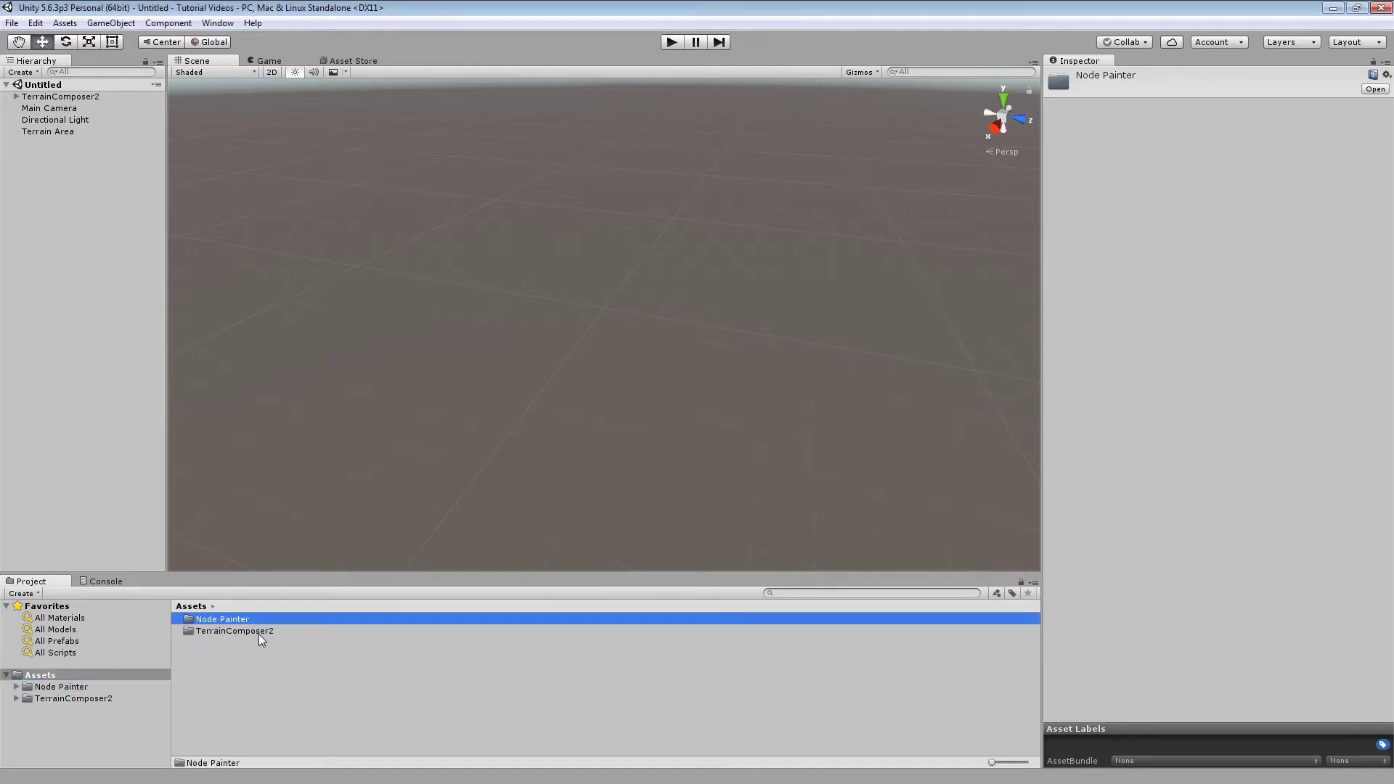
{"action": "left_click", "coordinate": [258, 632]}
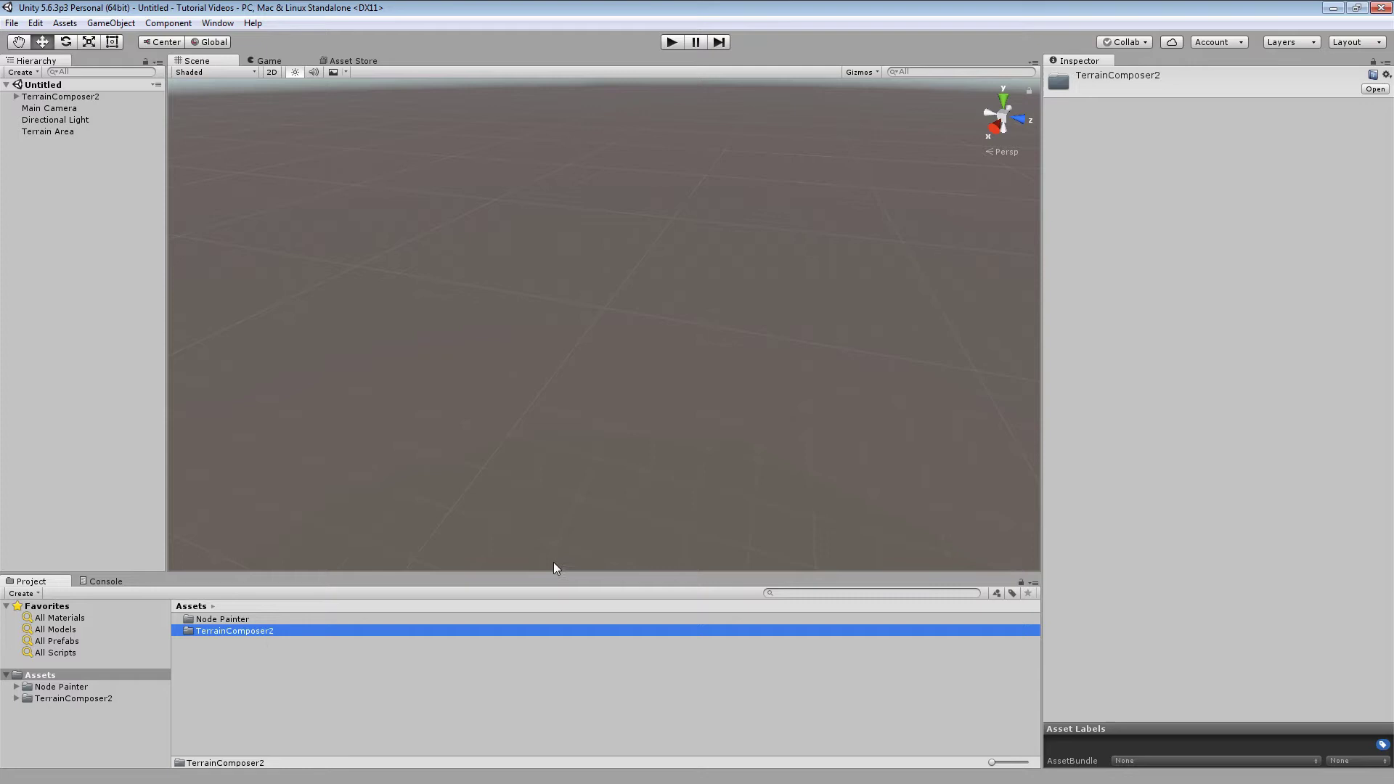
View the Documentation PDF from the Node Painter folder and close it again.
{"action": "left_click", "coordinate": [76, 686]}
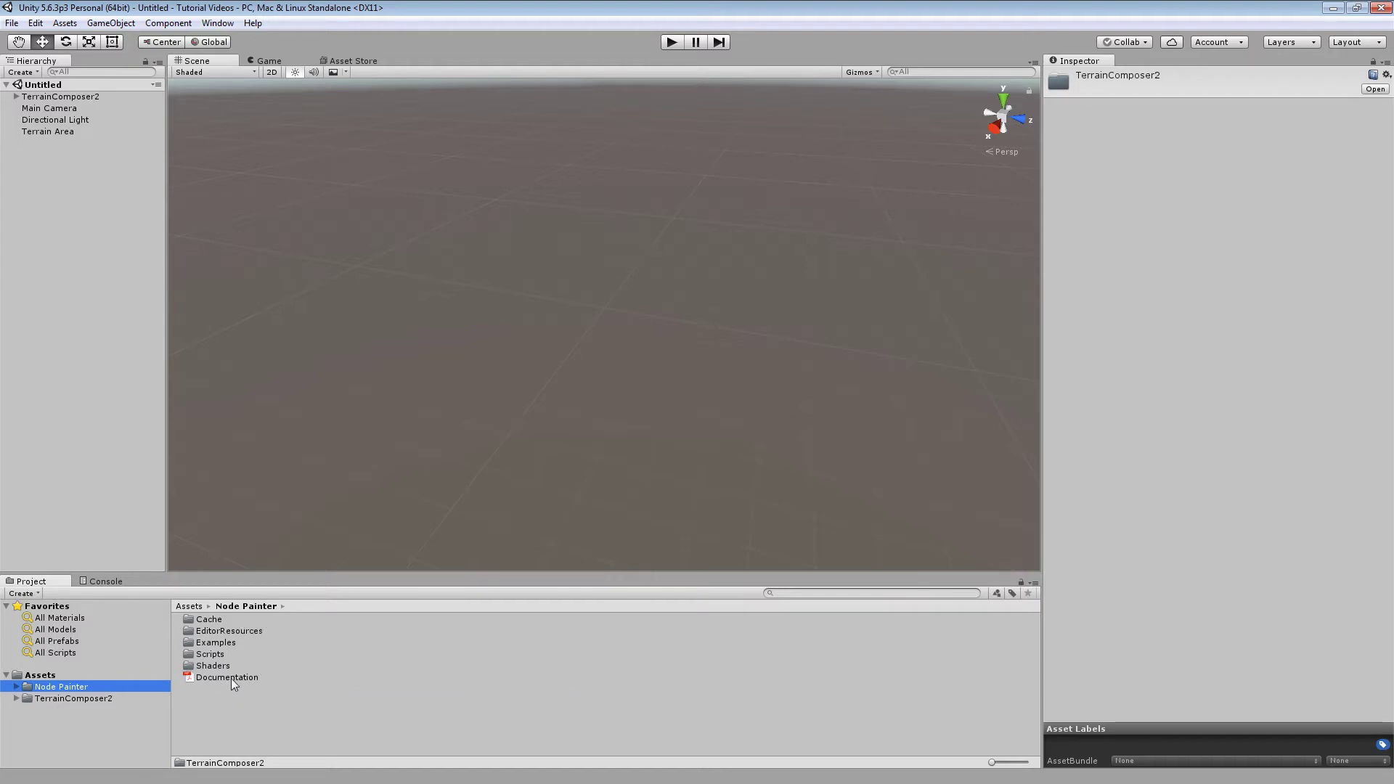
{"action": "left_click", "coordinate": [254, 678]}
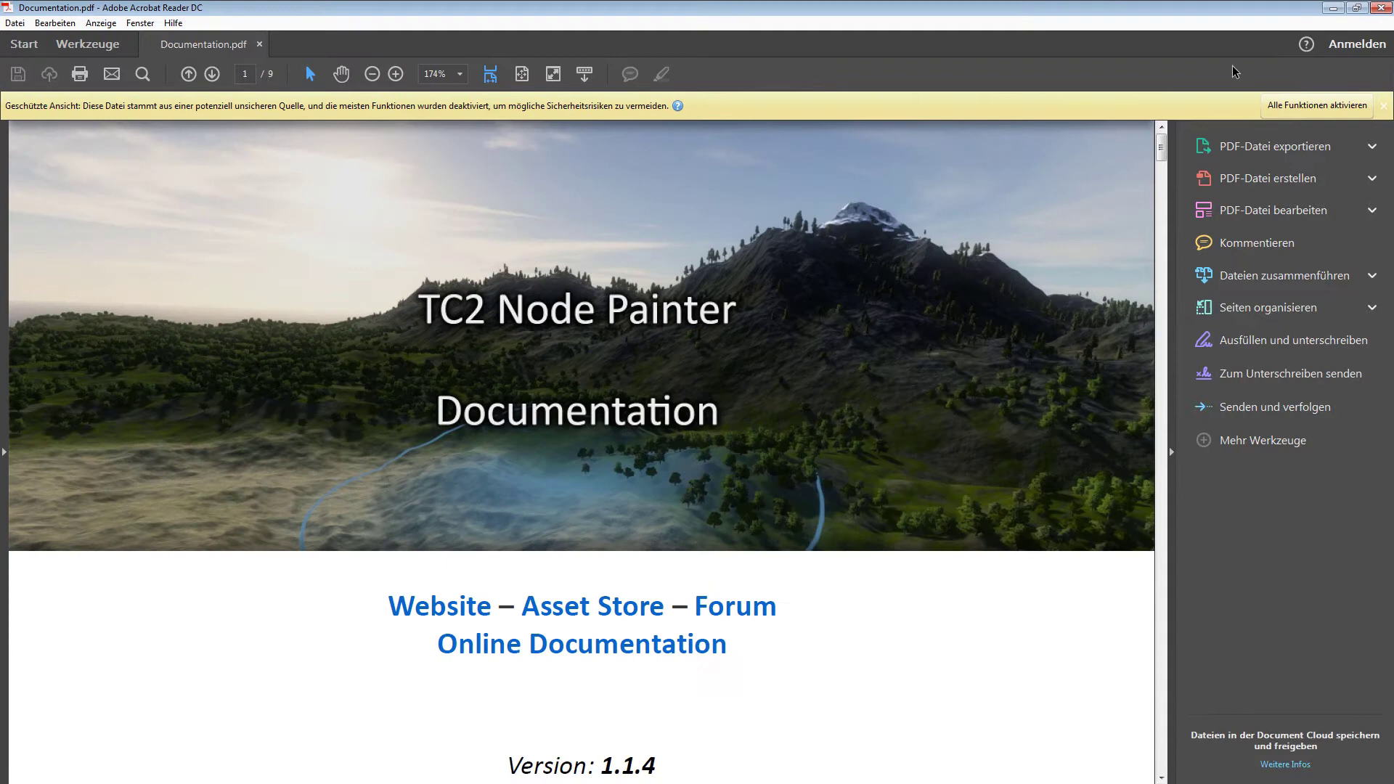
{"action": "left_click", "coordinate": [1382, 7]}
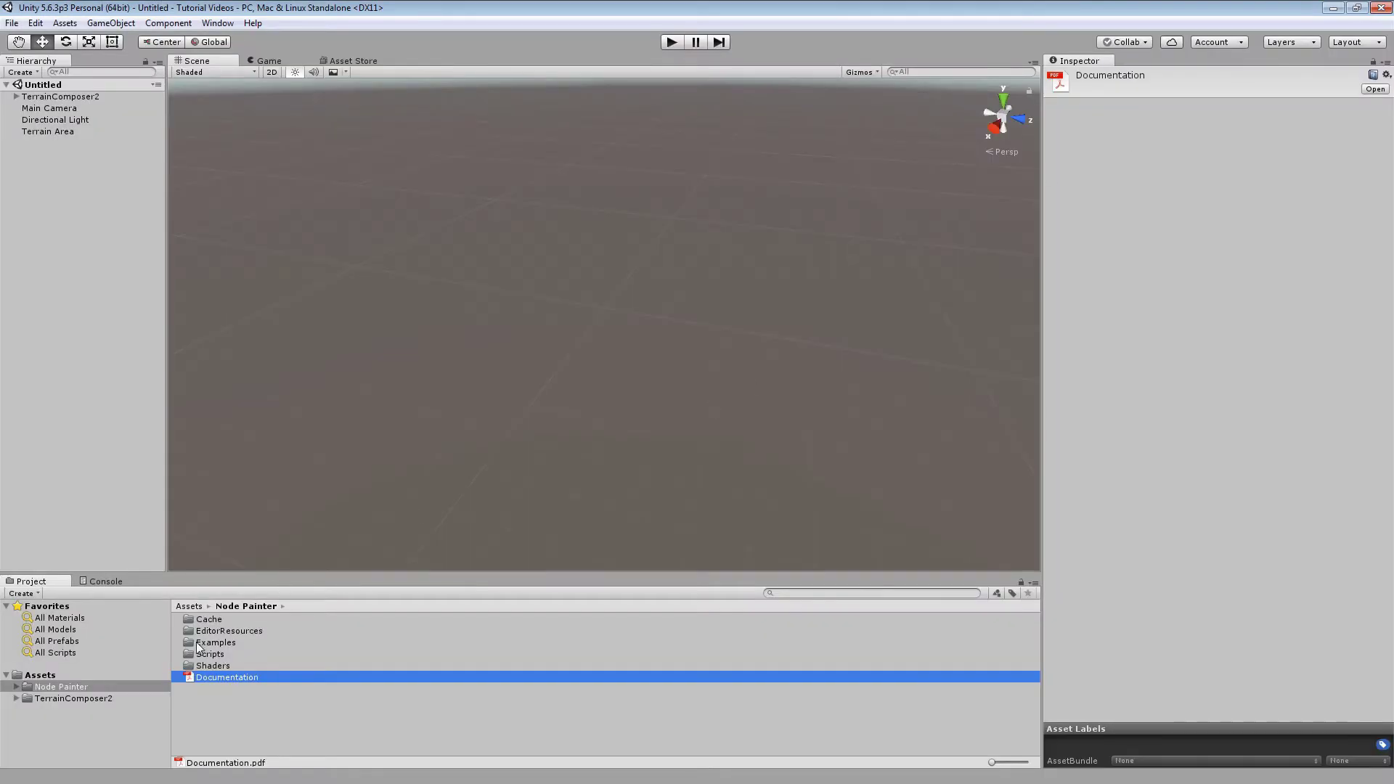
Open the HeightPaintDemo scene from the Scenes folder of Node Painter's Examples.
{"action": "left_click", "coordinate": [226, 645]}
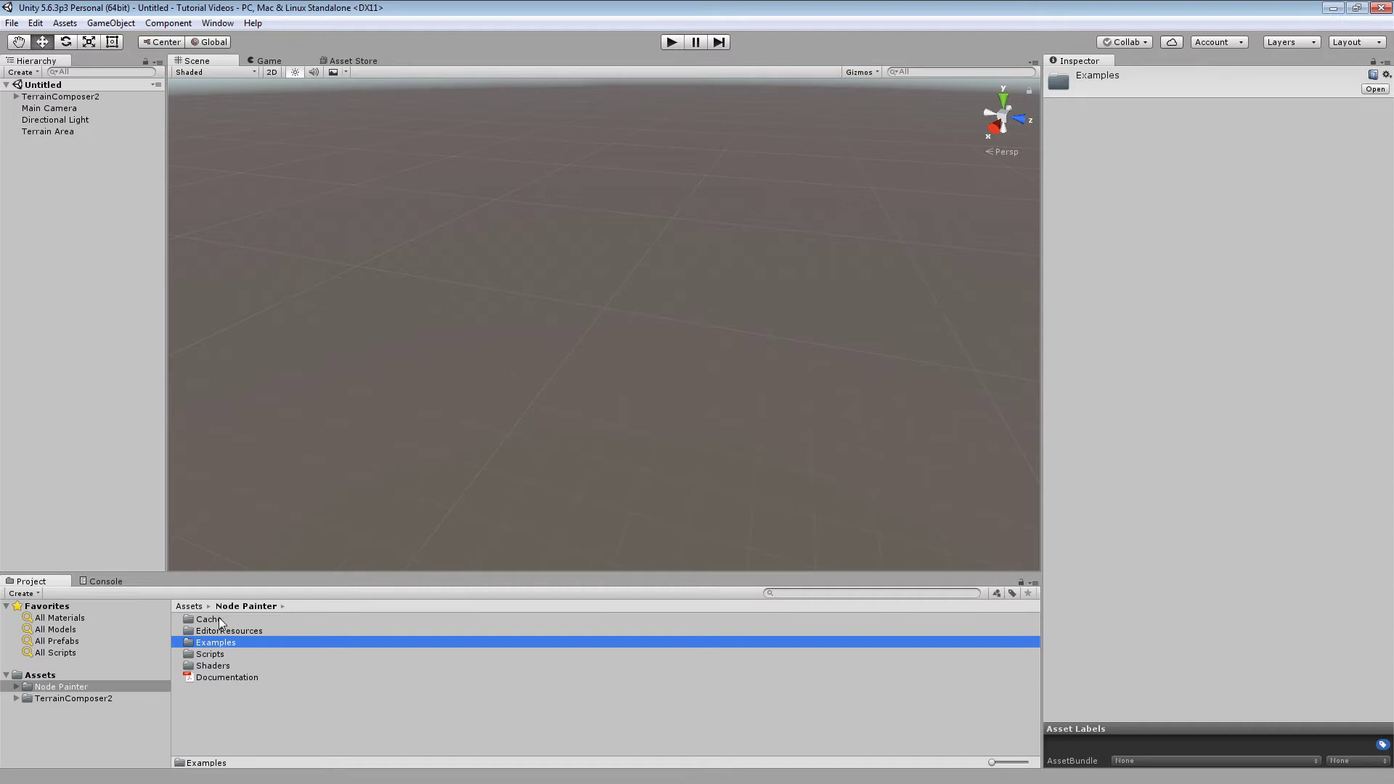
{"action": "left_click", "coordinate": [218, 621]}
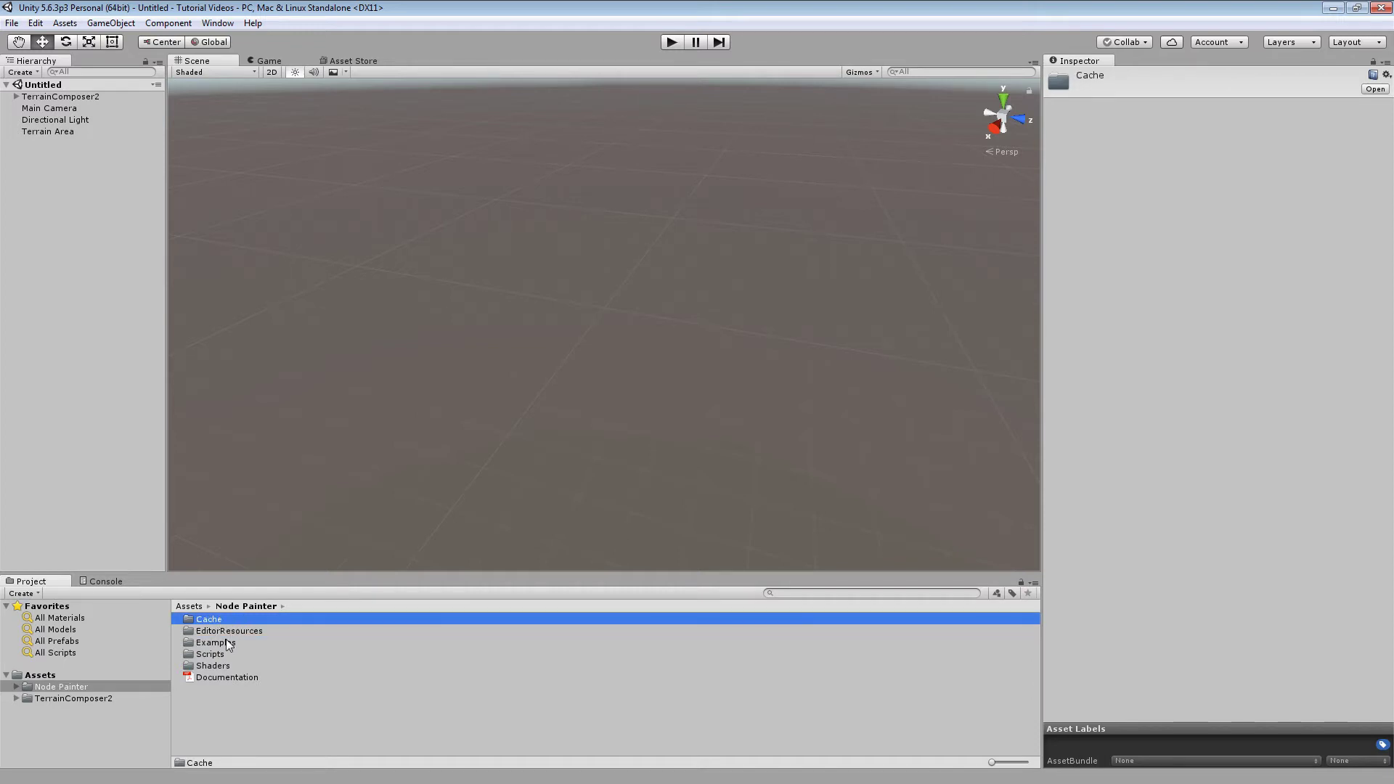
{"action": "double_click", "coordinate": [228, 643]}
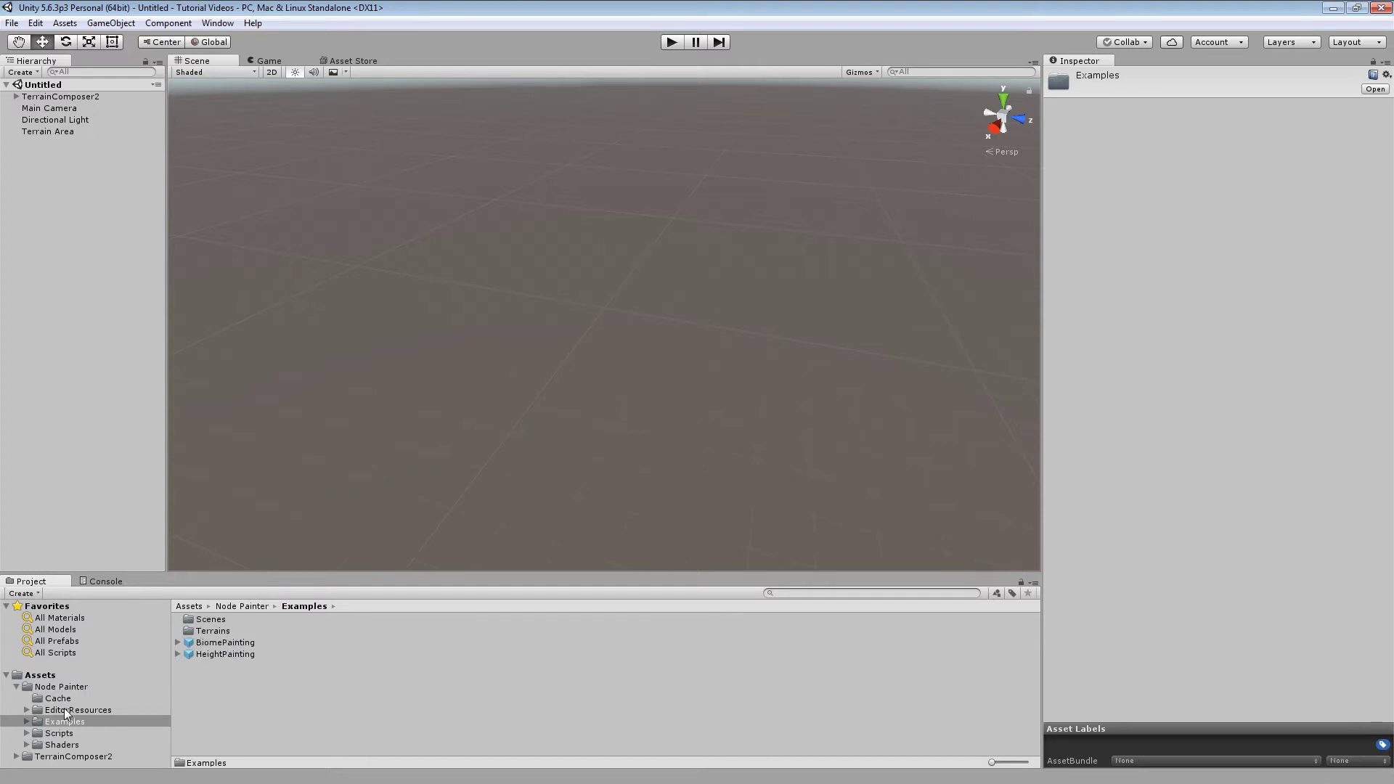
{"action": "left_click", "coordinate": [27, 721]}
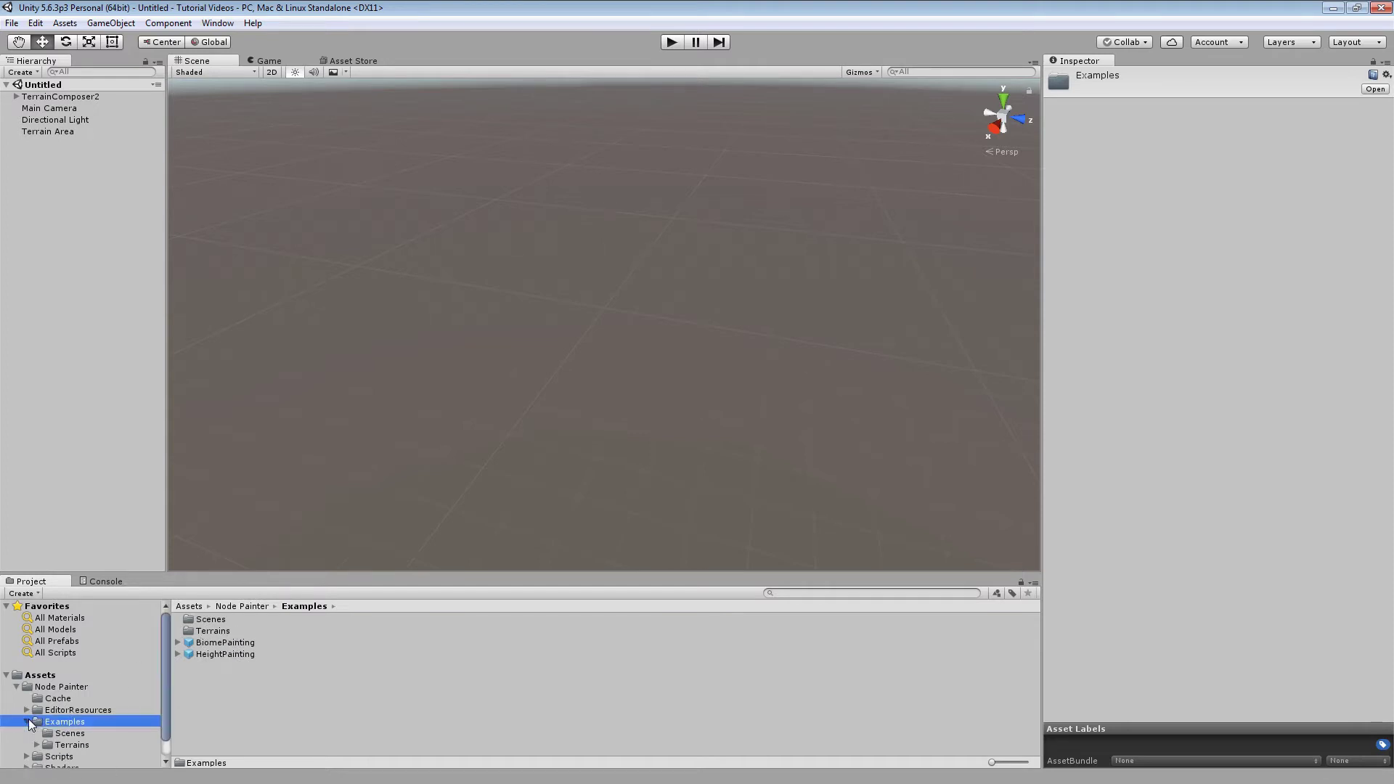
{"action": "left_click", "coordinate": [66, 733]}
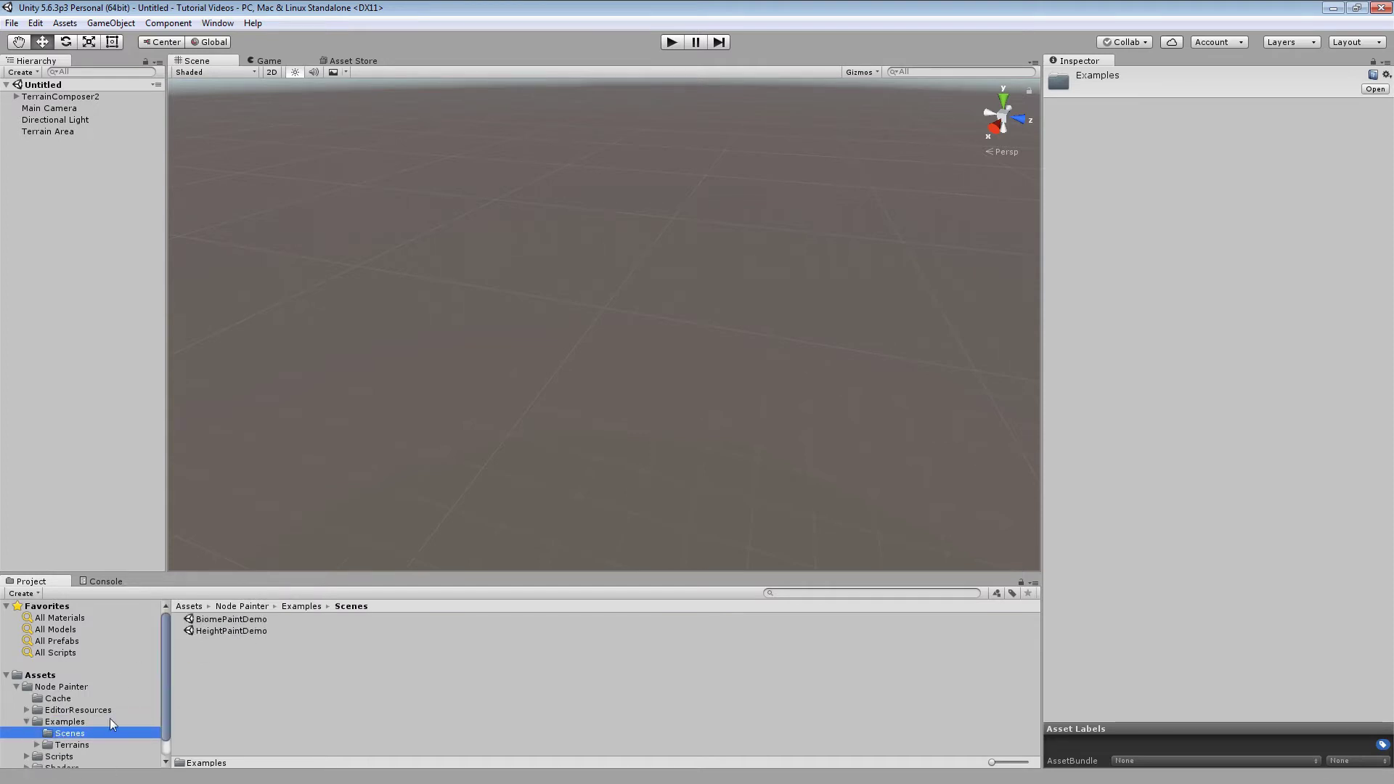
{"action": "left_click", "coordinate": [218, 621]}
{"action": "left_click", "coordinate": [220, 630]}
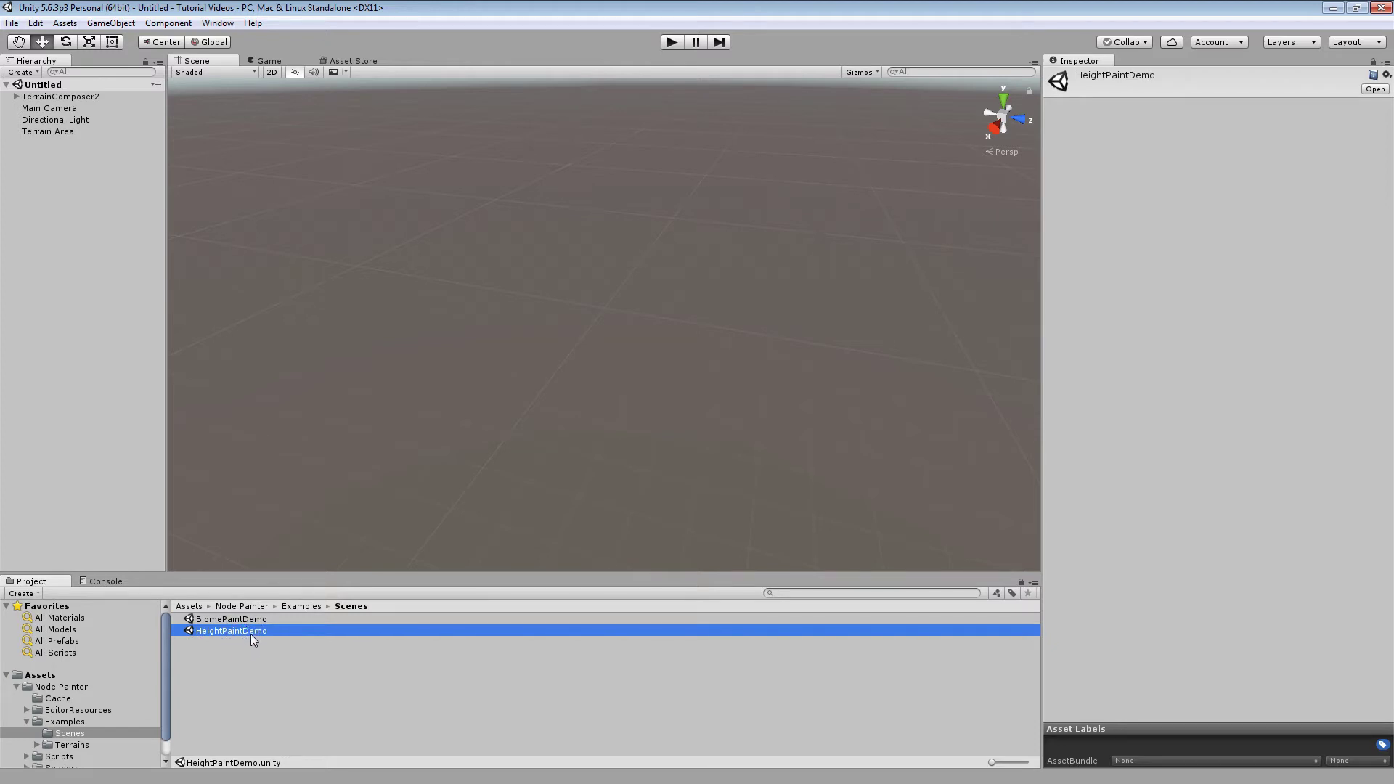
{"action": "double_click", "coordinate": [253, 631]}
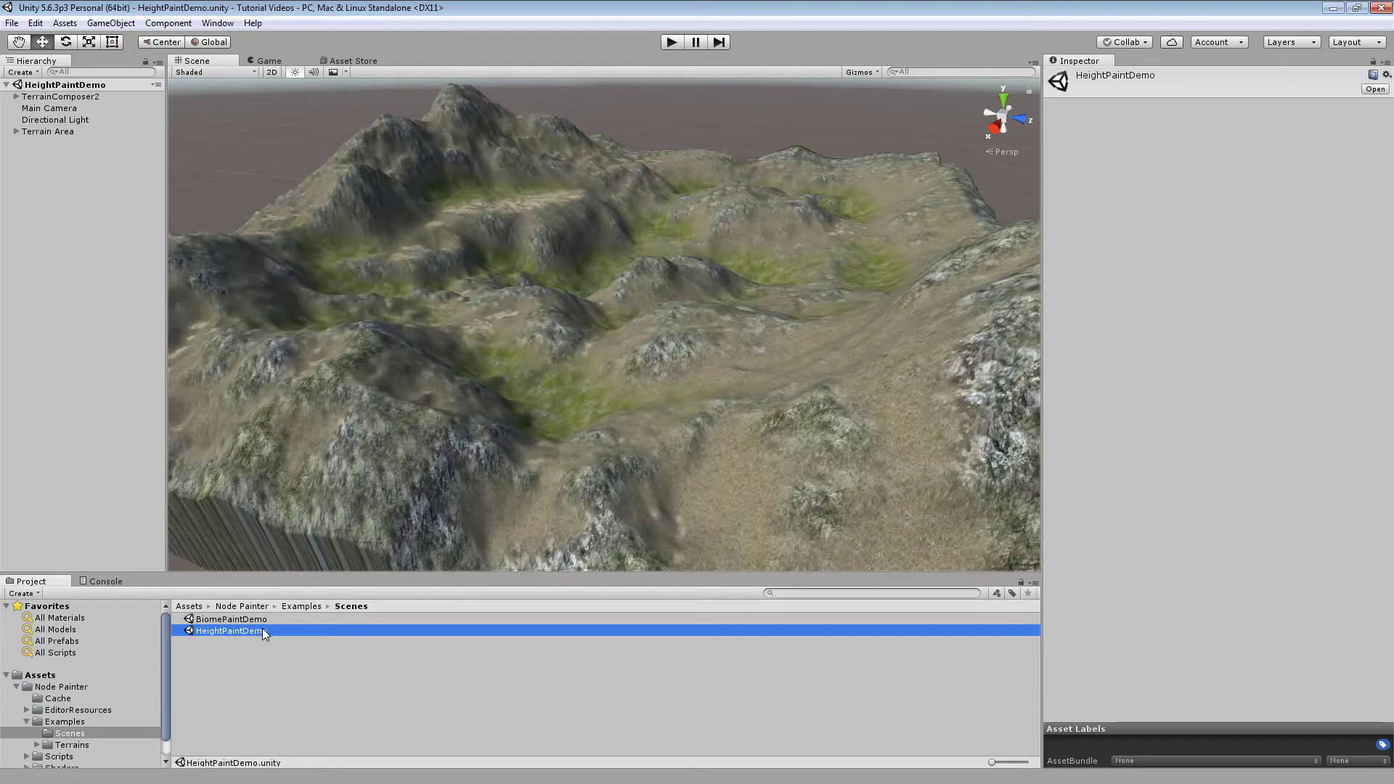
Open the TerrainComposer node window for the demo terrain and enlarge its area.
{"action": "scroll", "coordinate": [454, 299], "scroll_direction": "down", "scroll_amount": 5}
{"action": "middle_click_drag", "start_coordinate": [455, 299], "coordinate": [532, 337]}
{"action": "right_click_drag", "start_coordinate": [532, 336], "coordinate": [575, 331]}
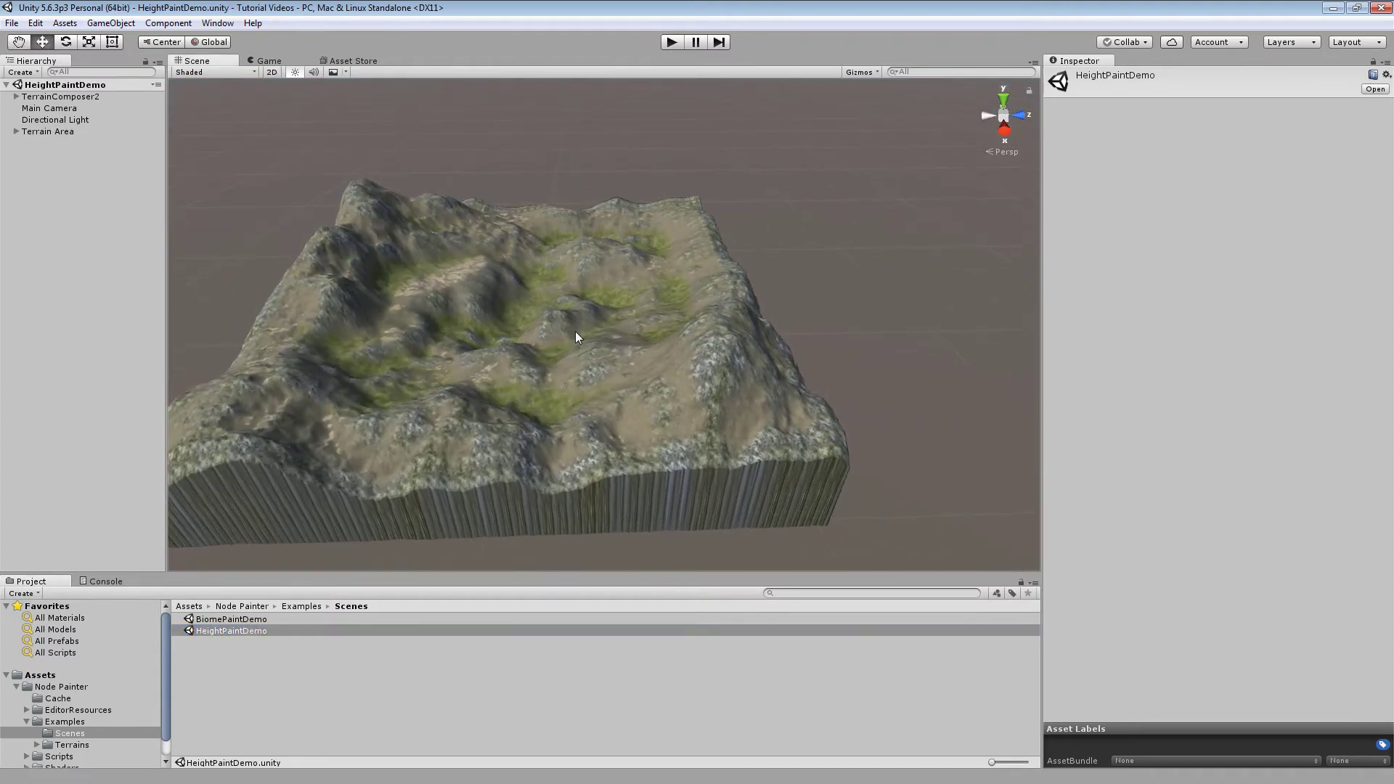
{"action": "middle_click_drag", "start_coordinate": [575, 331], "coordinate": [602, 340]}
{"action": "left_click_drag", "start_coordinate": [602, 340], "coordinate": [600, 354], "text": "alt"}
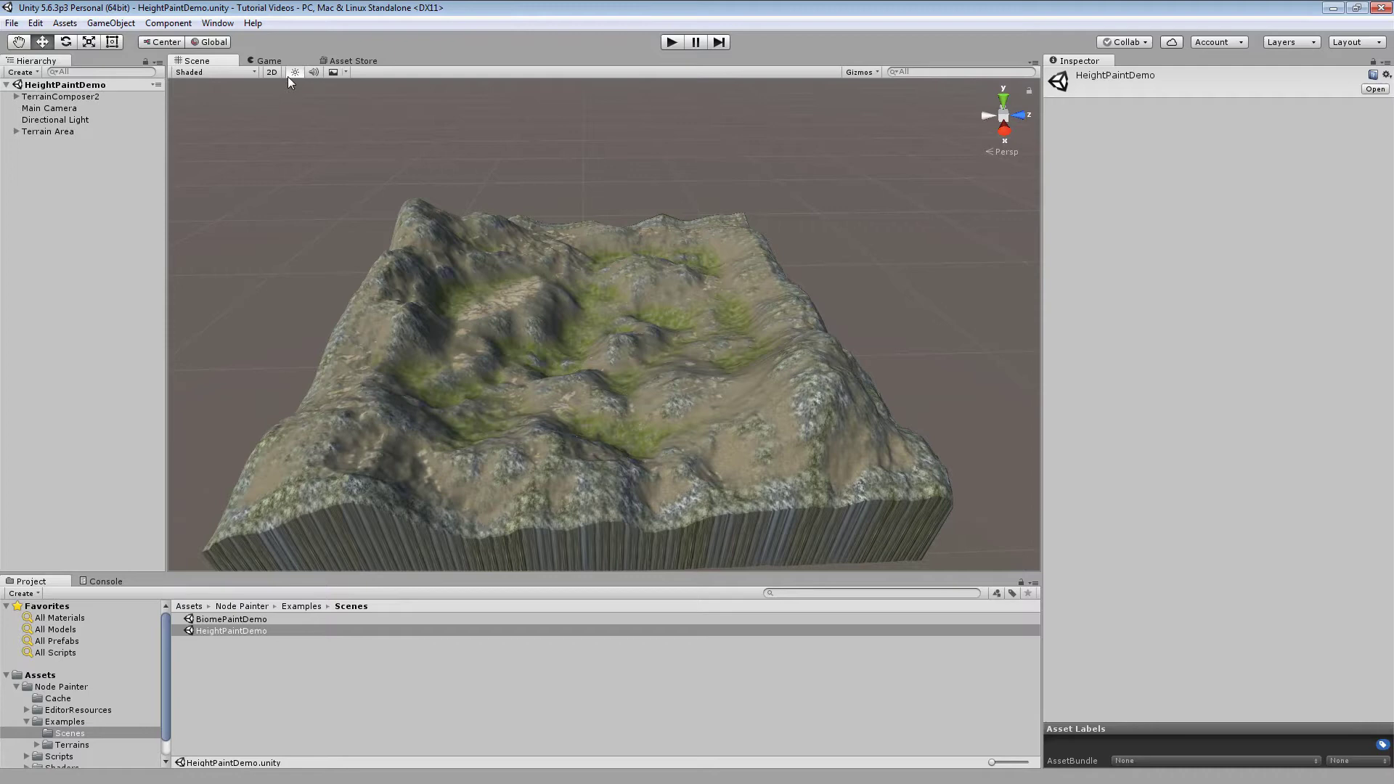
{"action": "left_click", "coordinate": [218, 23]}
{"action": "mouse_move", "coordinate": [392, 116]}
{"action": "left_click", "coordinate": [468, 119]}
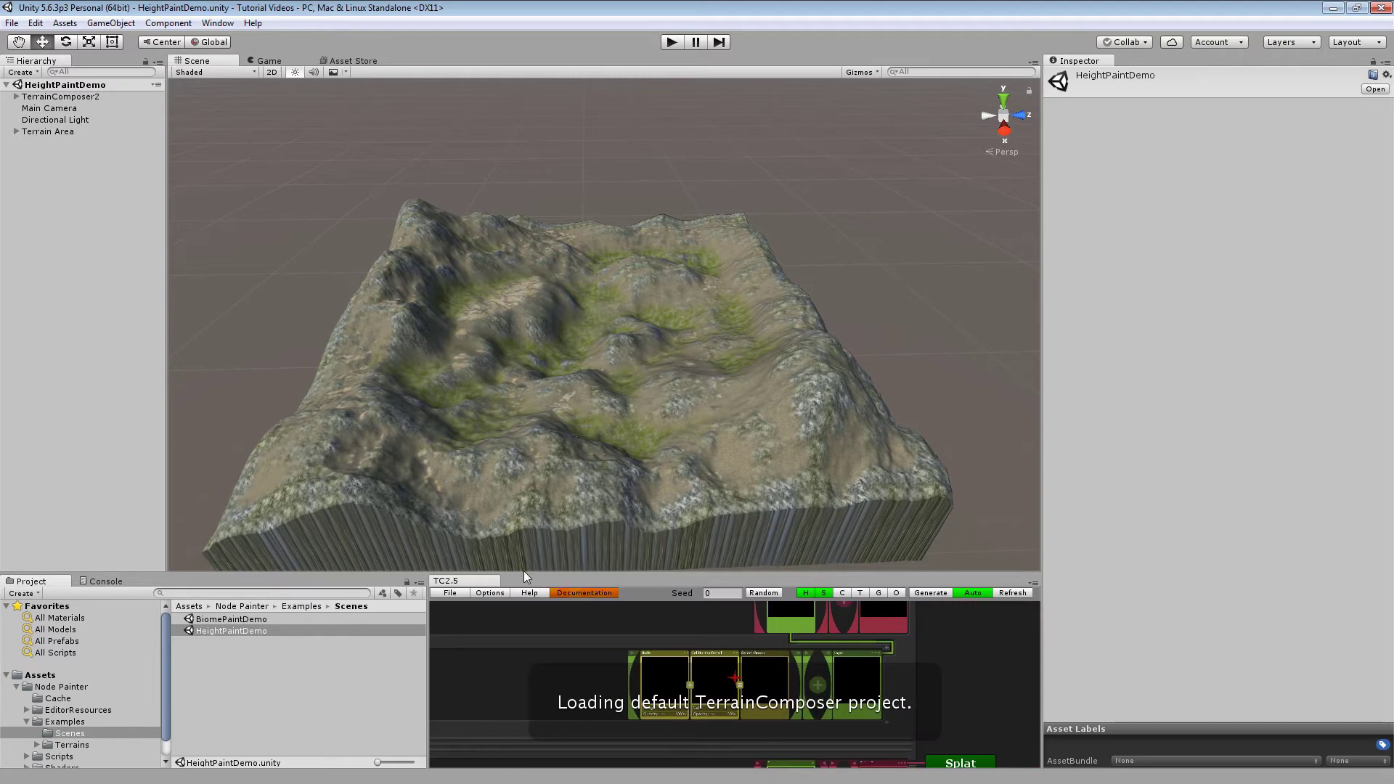
{"action": "left_click_drag", "start_coordinate": [524, 572], "coordinate": [590, 446]}
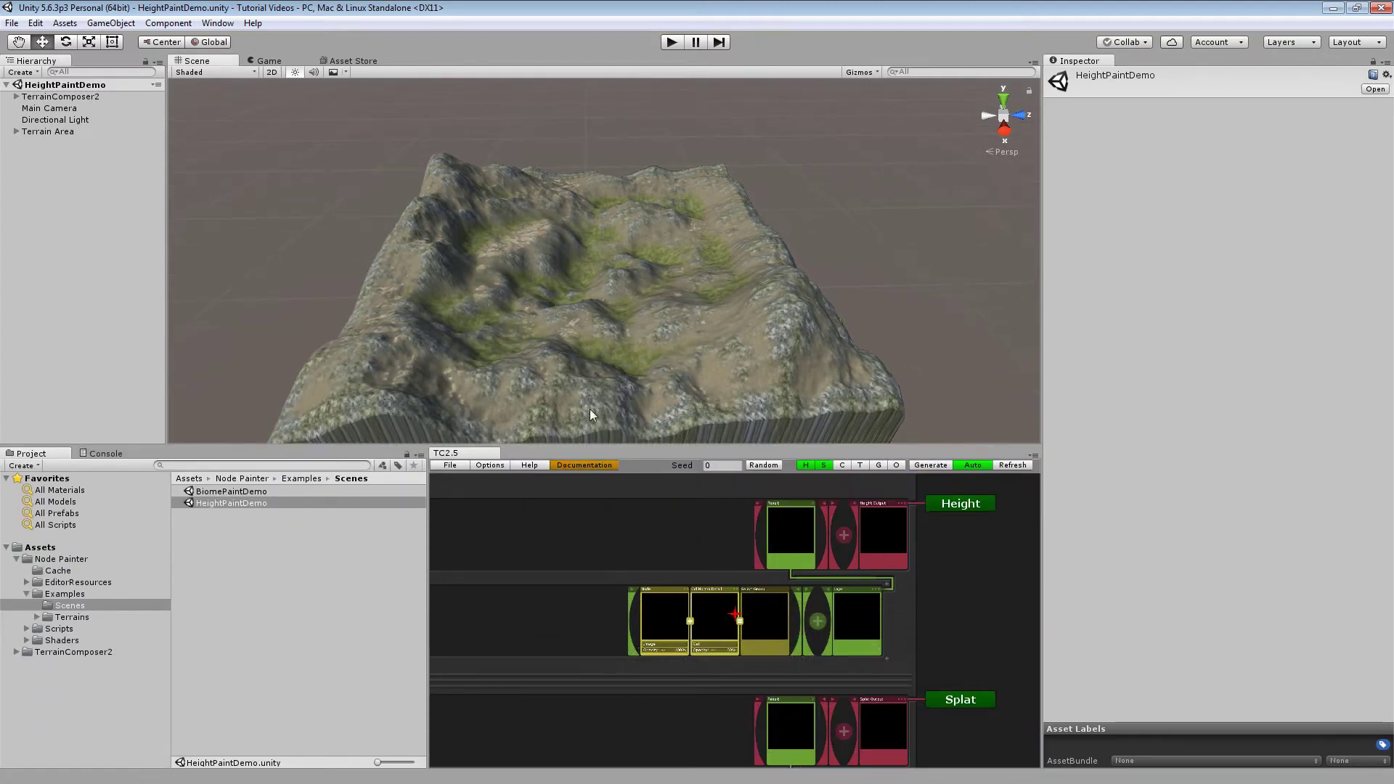
Generate the terrain and collapse the Splat node group in the TerrainComposer graph.
{"action": "left_click", "coordinate": [943, 464]}
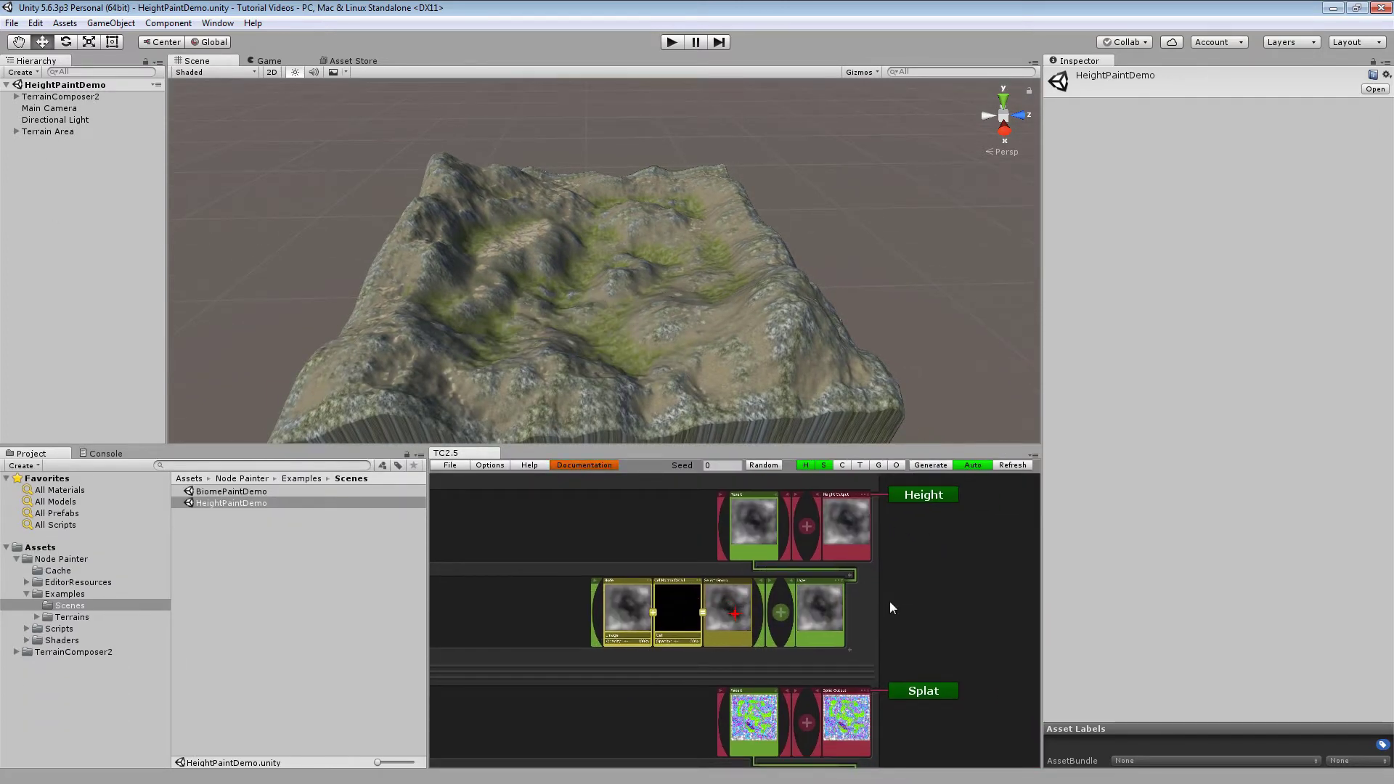
{"action": "mouse_move", "coordinate": [891, 602]}
{"action": "middle_mouse_down"}
{"action": "mouse_move", "coordinate": [867, 591]}
{"action": "mouse_move", "coordinate": [909, 586]}
{"action": "middle_mouse_up"}
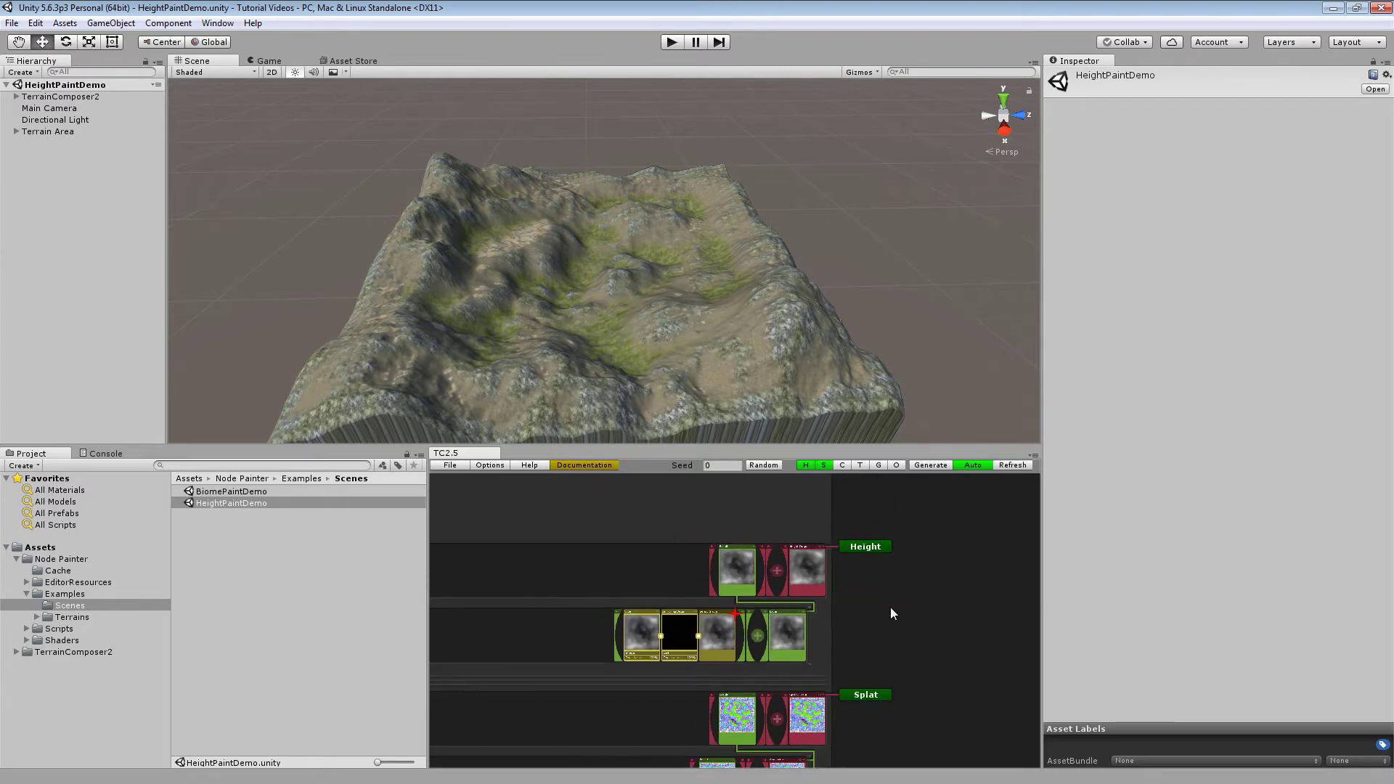
{"action": "scroll", "coordinate": [872, 629], "scroll_direction": "down", "scroll_amount": 2}
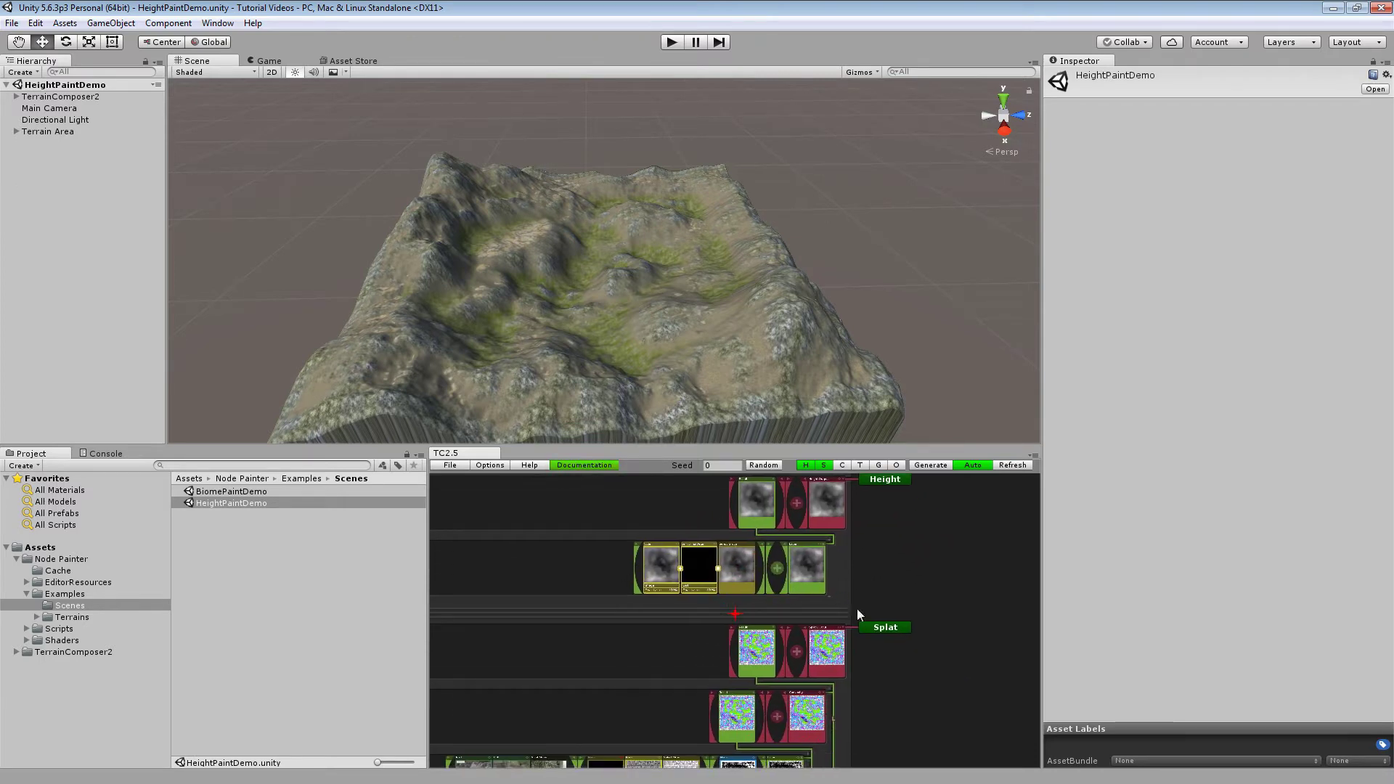
{"action": "scroll", "coordinate": [857, 613], "scroll_direction": "down", "scroll_amount": 3}
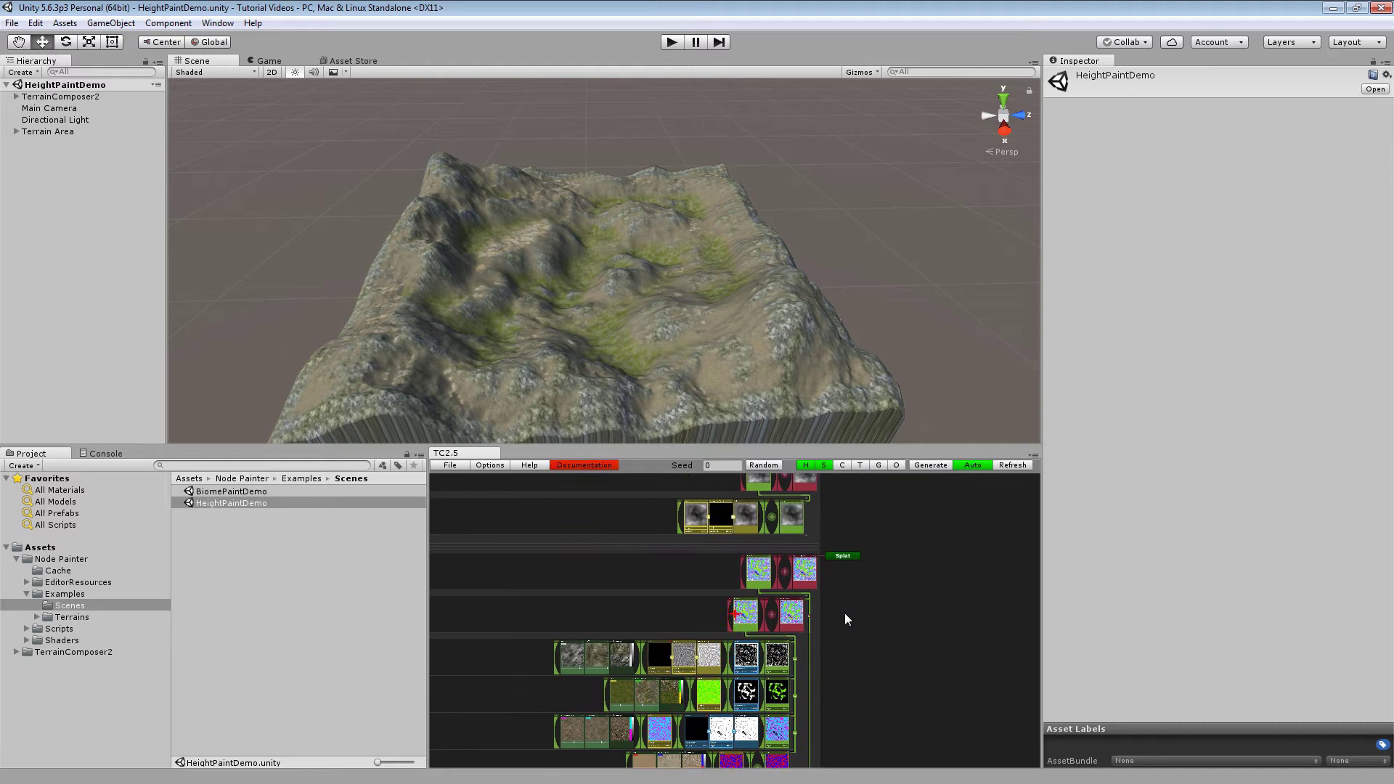
{"action": "scroll", "coordinate": [846, 616], "scroll_direction": "up", "scroll_amount": 3}
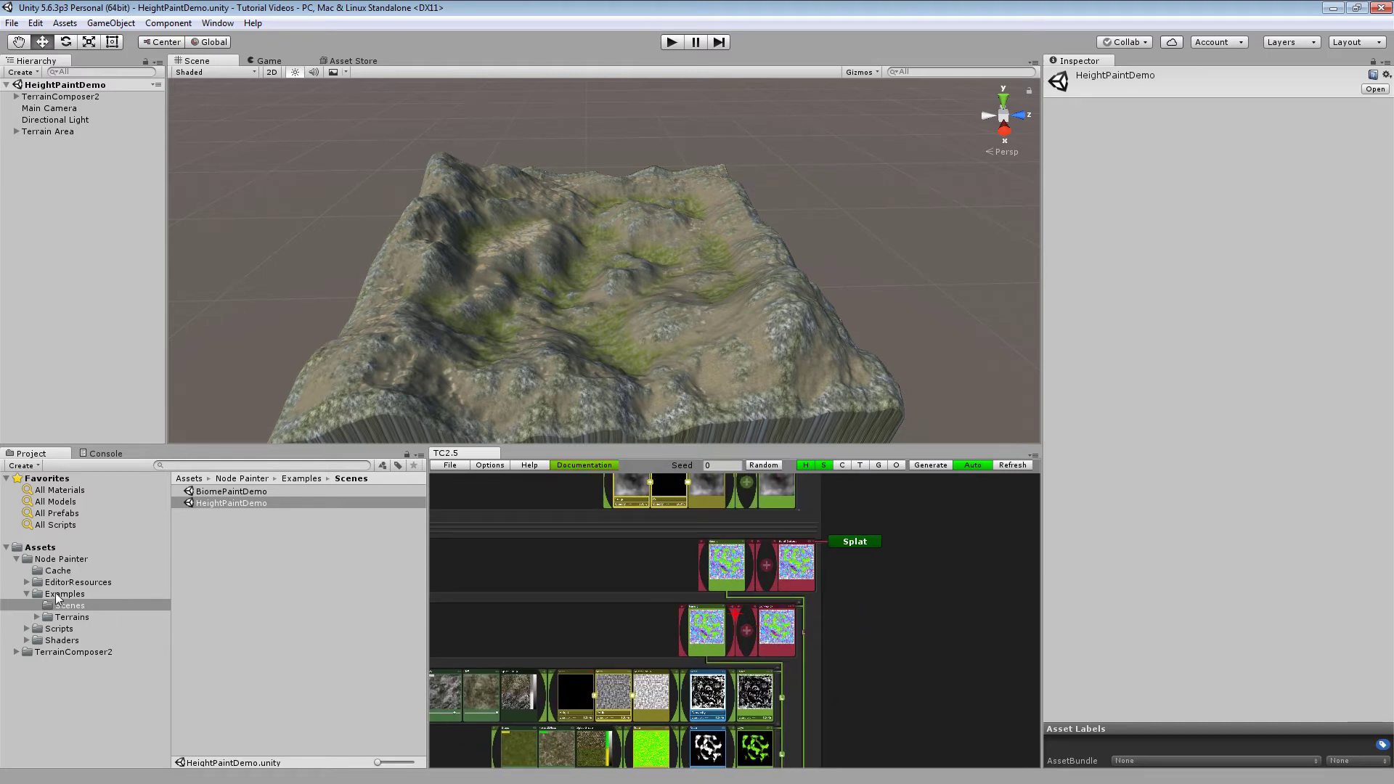
{"action": "scroll", "coordinate": [881, 591], "scroll_direction": "up", "scroll_amount": 1}
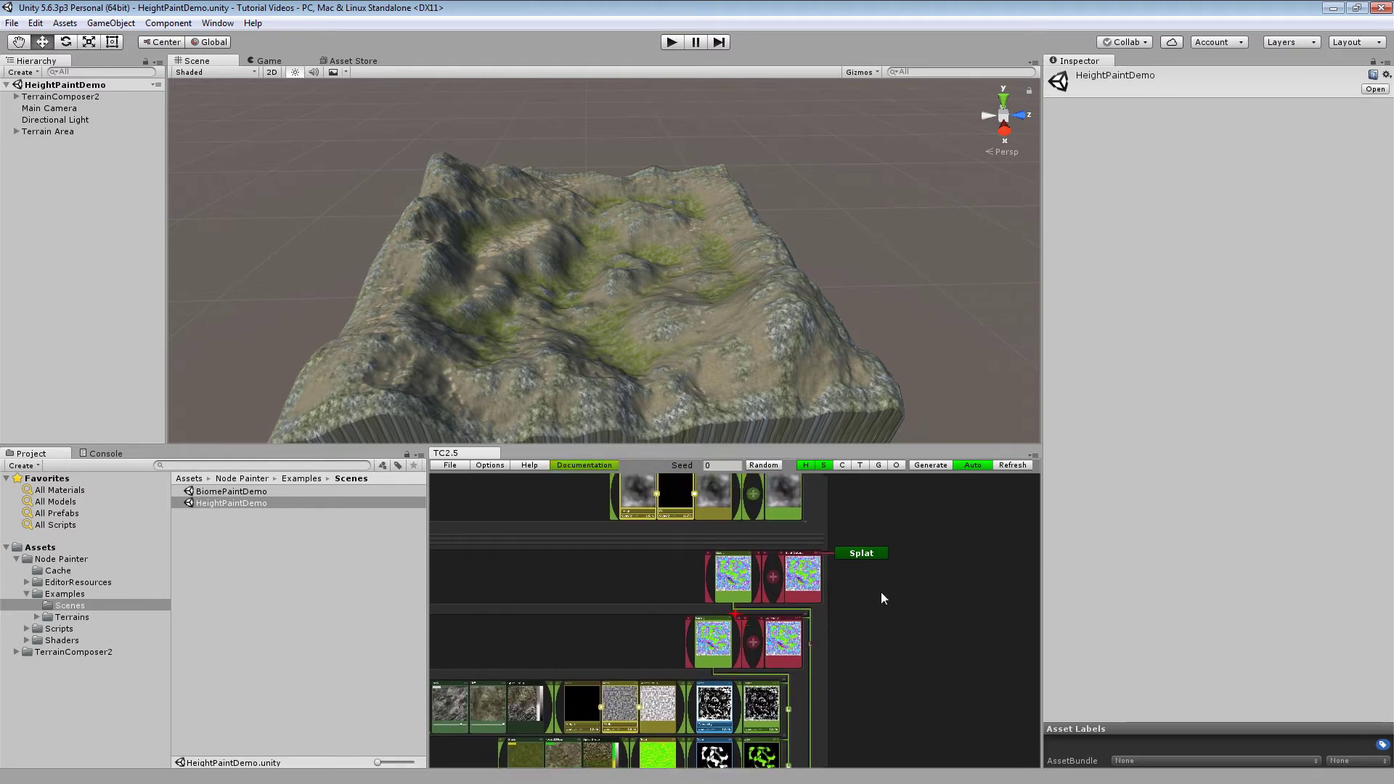
{"action": "middle_click_drag", "start_coordinate": [881, 591], "coordinate": [916, 630]}
{"action": "scroll", "coordinate": [840, 578], "scroll_direction": "up", "scroll_amount": 3}
{"action": "left_click", "coordinate": [856, 588]}
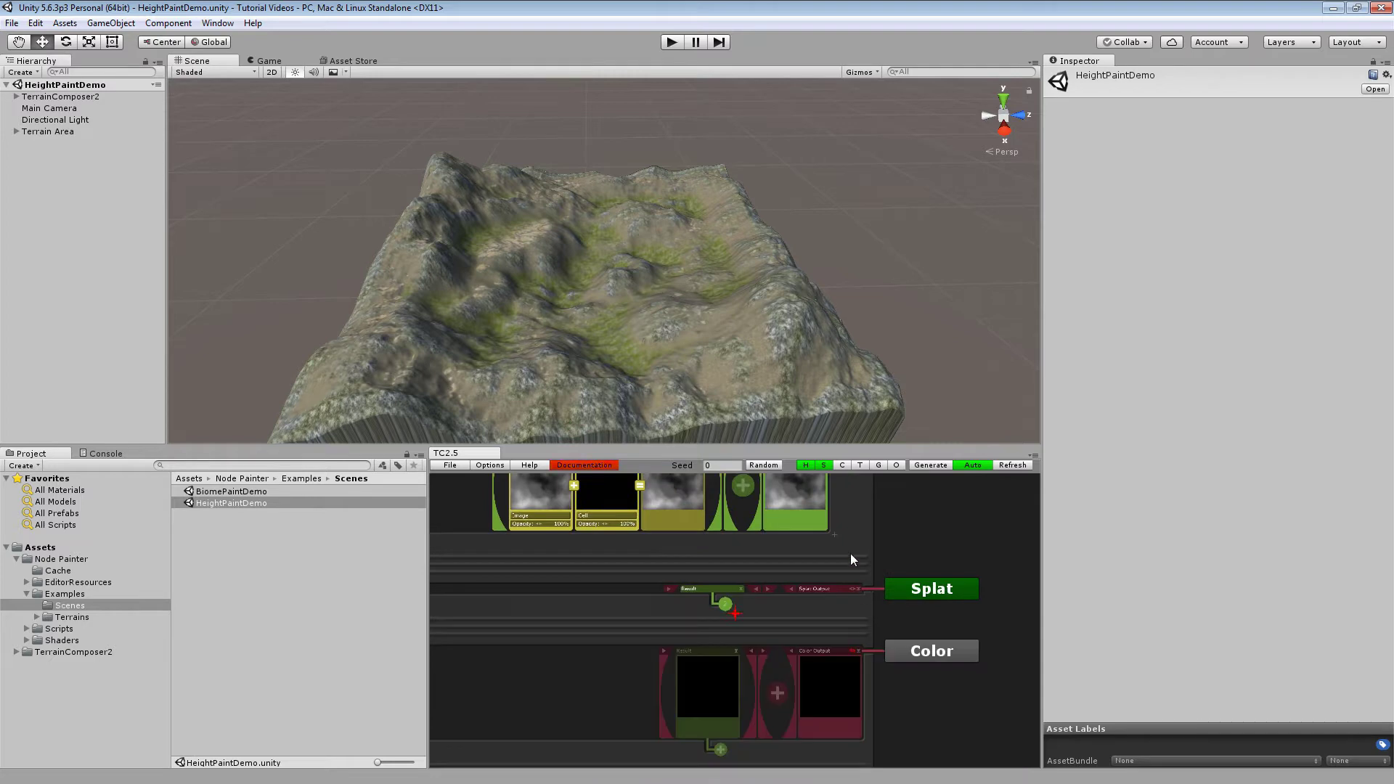
{"action": "middle_click_drag", "start_coordinate": [843, 501], "coordinate": [873, 617]}
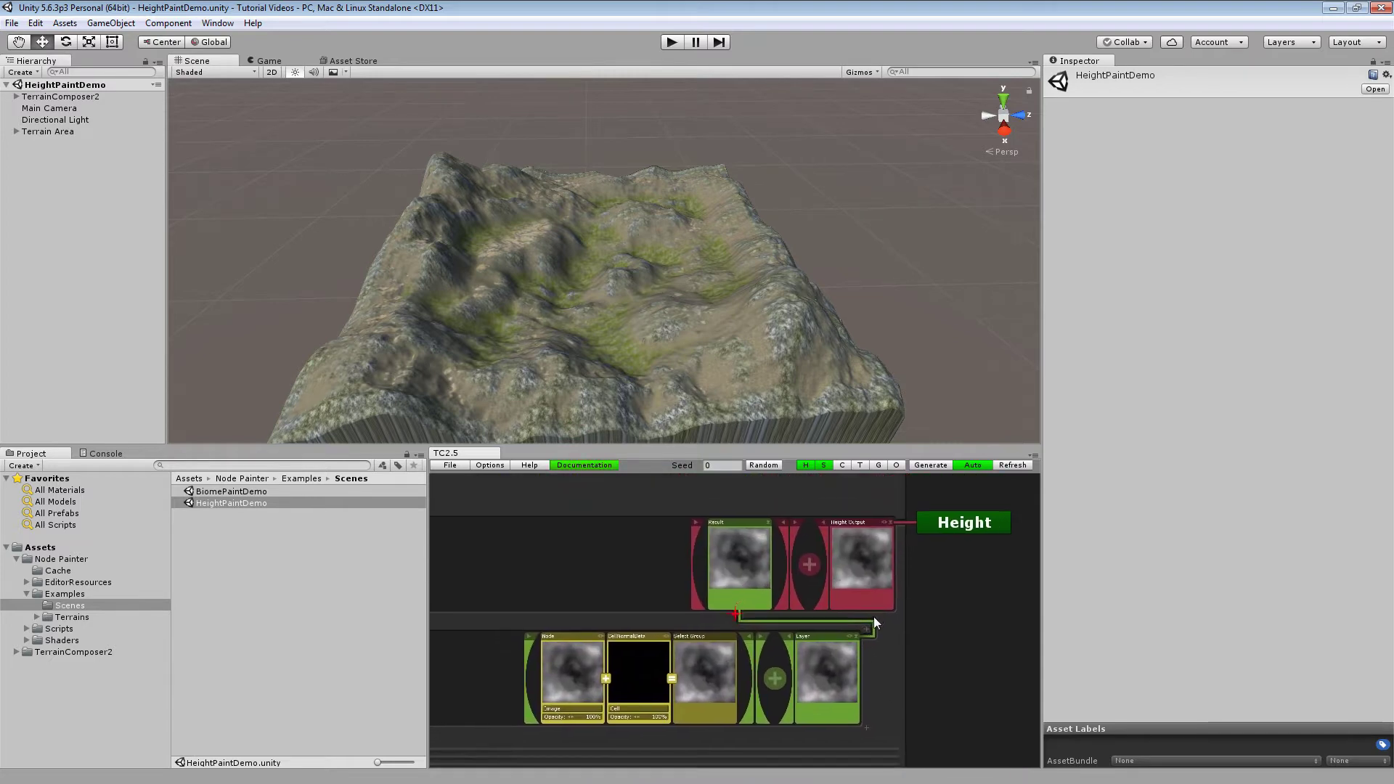
Turn the CellNormalDetail node in the Height group off and on to compare its effect, and reselect the painter node beside it.
{"action": "left_click", "coordinate": [577, 669]}
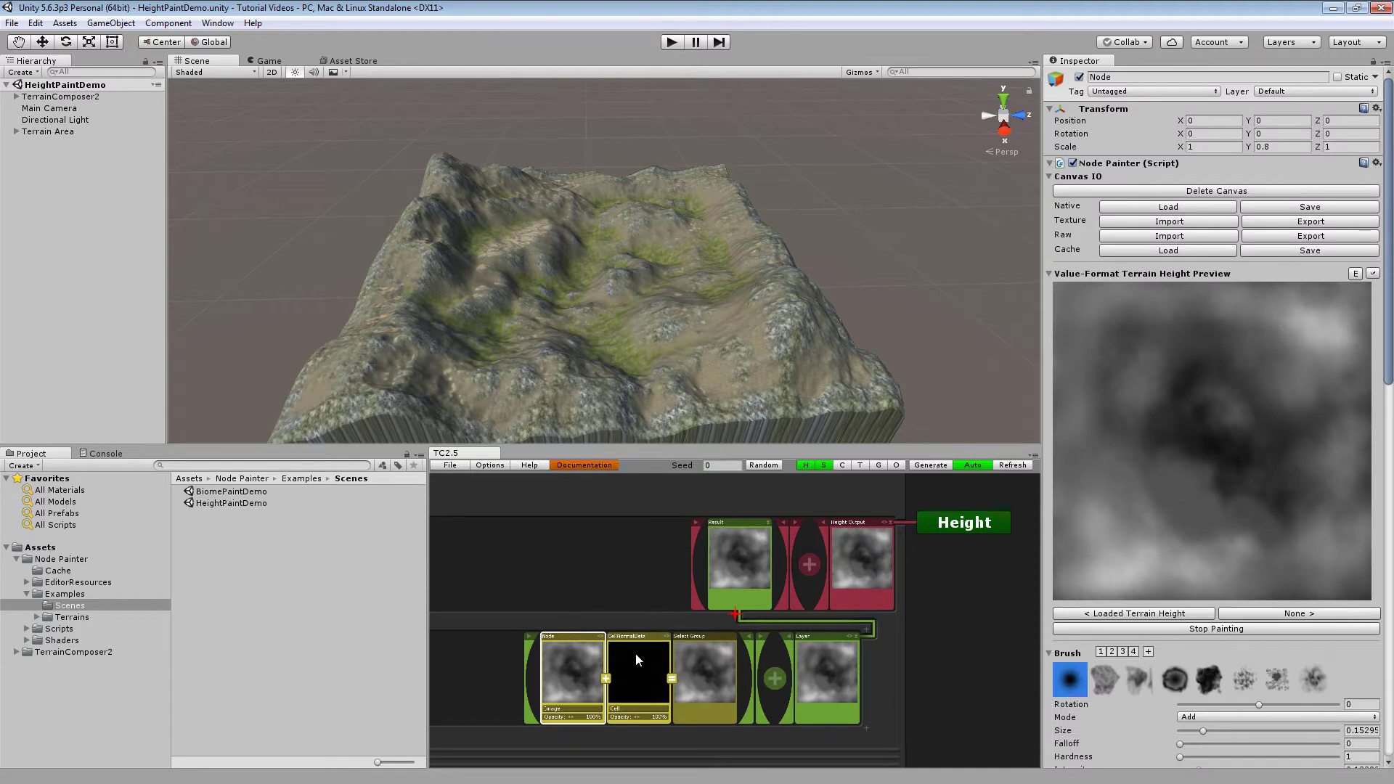
{"action": "left_click", "coordinate": [637, 639]}
{"action": "left_click", "coordinate": [667, 637]}
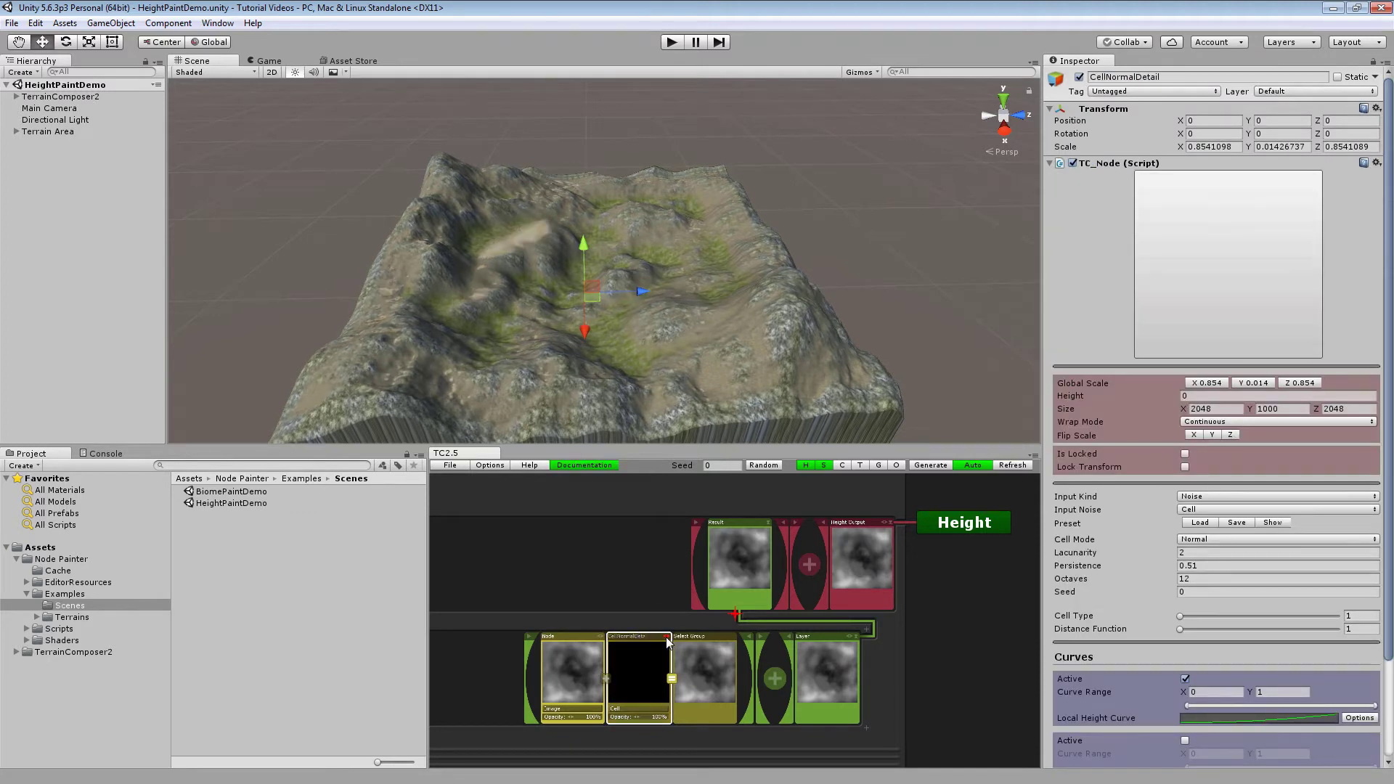
{"action": "left_click", "coordinate": [669, 642]}
{"action": "left_click", "coordinate": [576, 655]}
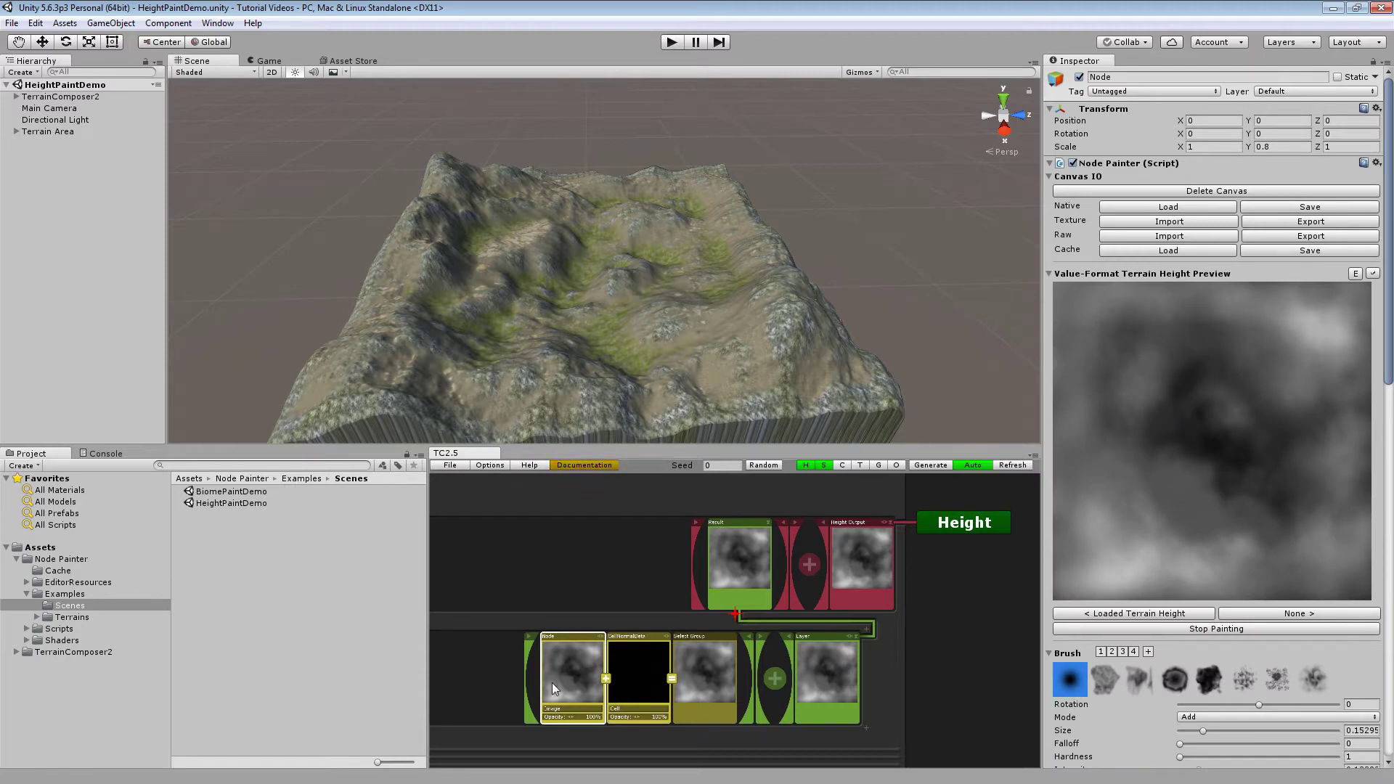
Collapse the Node Painter component of the selected node and examine its TC_Node input settings.
{"action": "left_click", "coordinate": [1142, 164]}
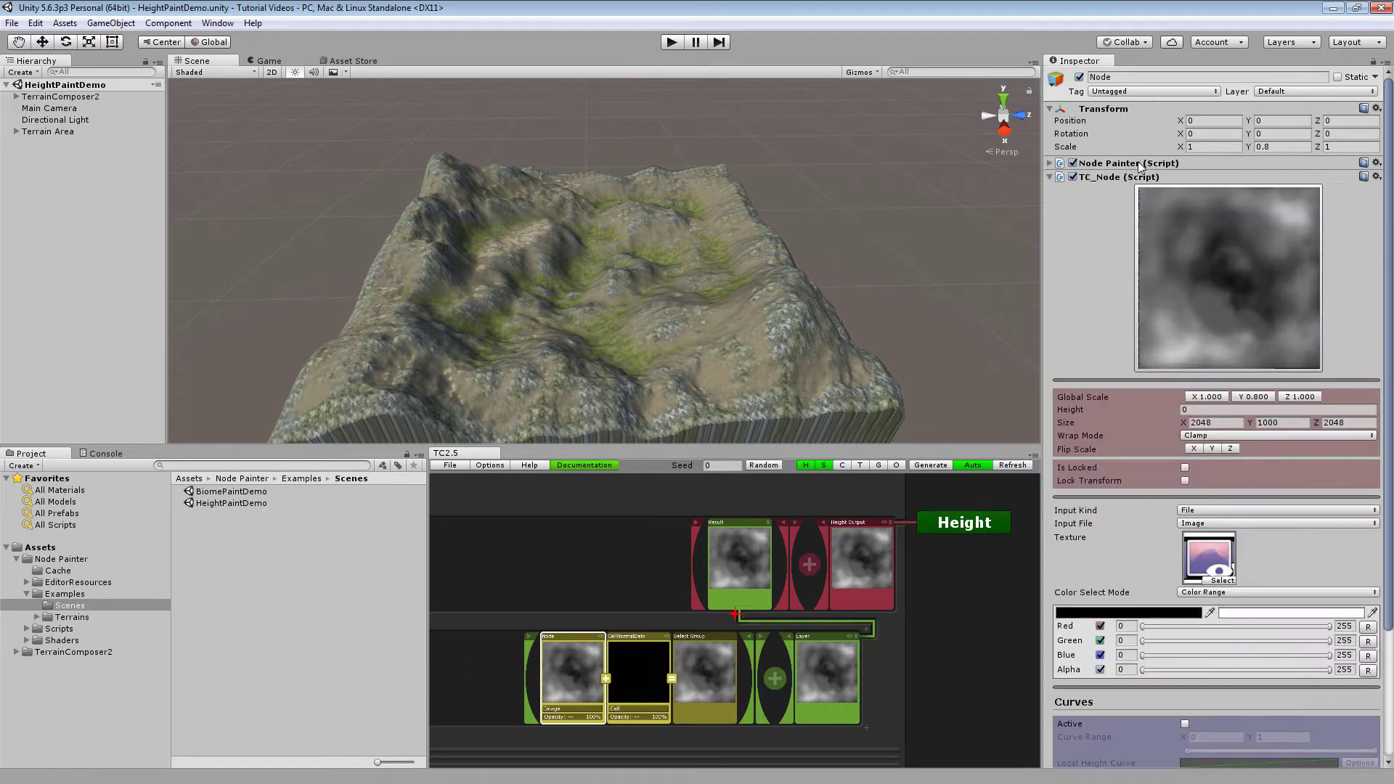
{"action": "left_click", "coordinate": [1126, 177]}
{"action": "left_click", "coordinate": [1127, 177]}
{"action": "scroll", "coordinate": [1205, 326], "scroll_direction": "down", "scroll_amount": 3}
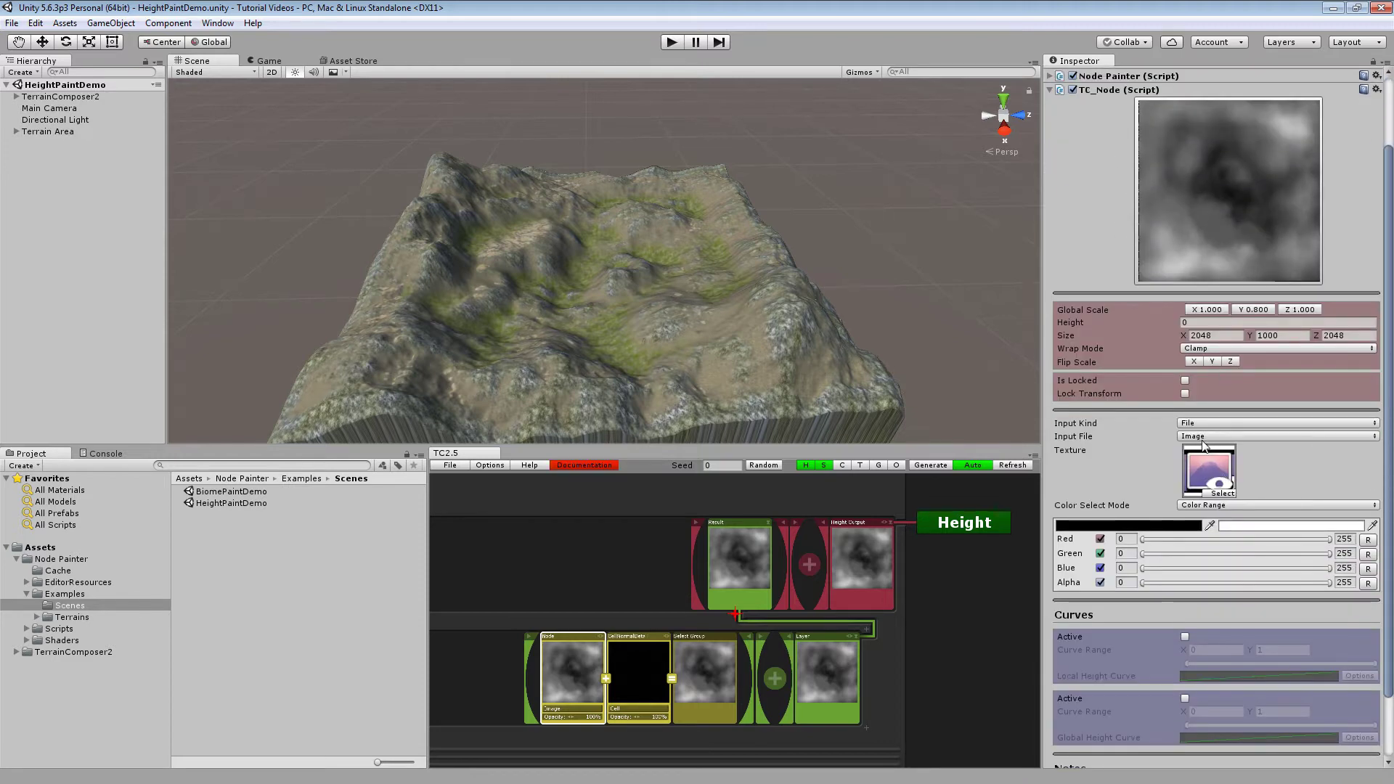
{"action": "scroll", "coordinate": [1219, 451], "scroll_direction": "up", "scroll_amount": 3}
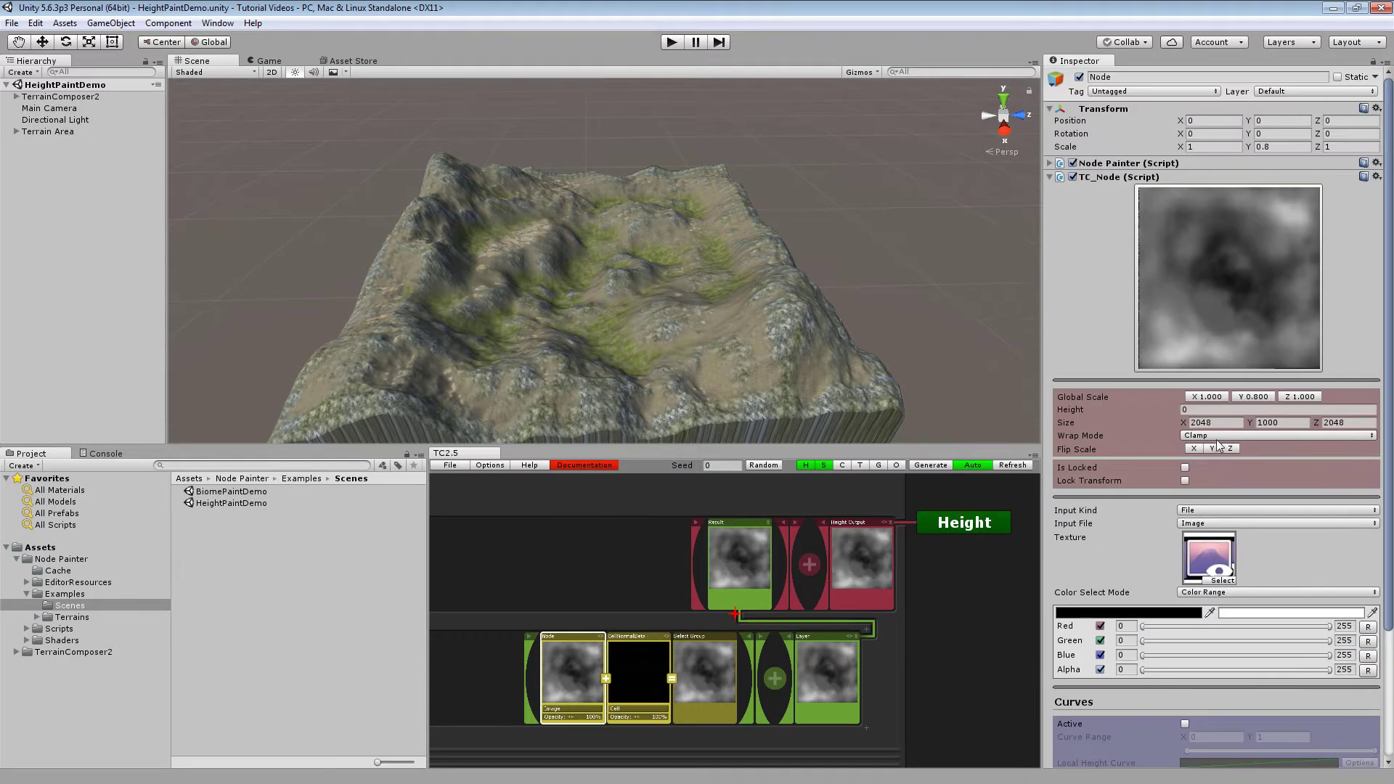
Expand the Node Painter component and review its canvas import and export options, height preview and brush settings.
{"action": "left_click", "coordinate": [1107, 164]}
{"action": "scroll", "coordinate": [1242, 363], "scroll_direction": "down", "scroll_amount": 12}
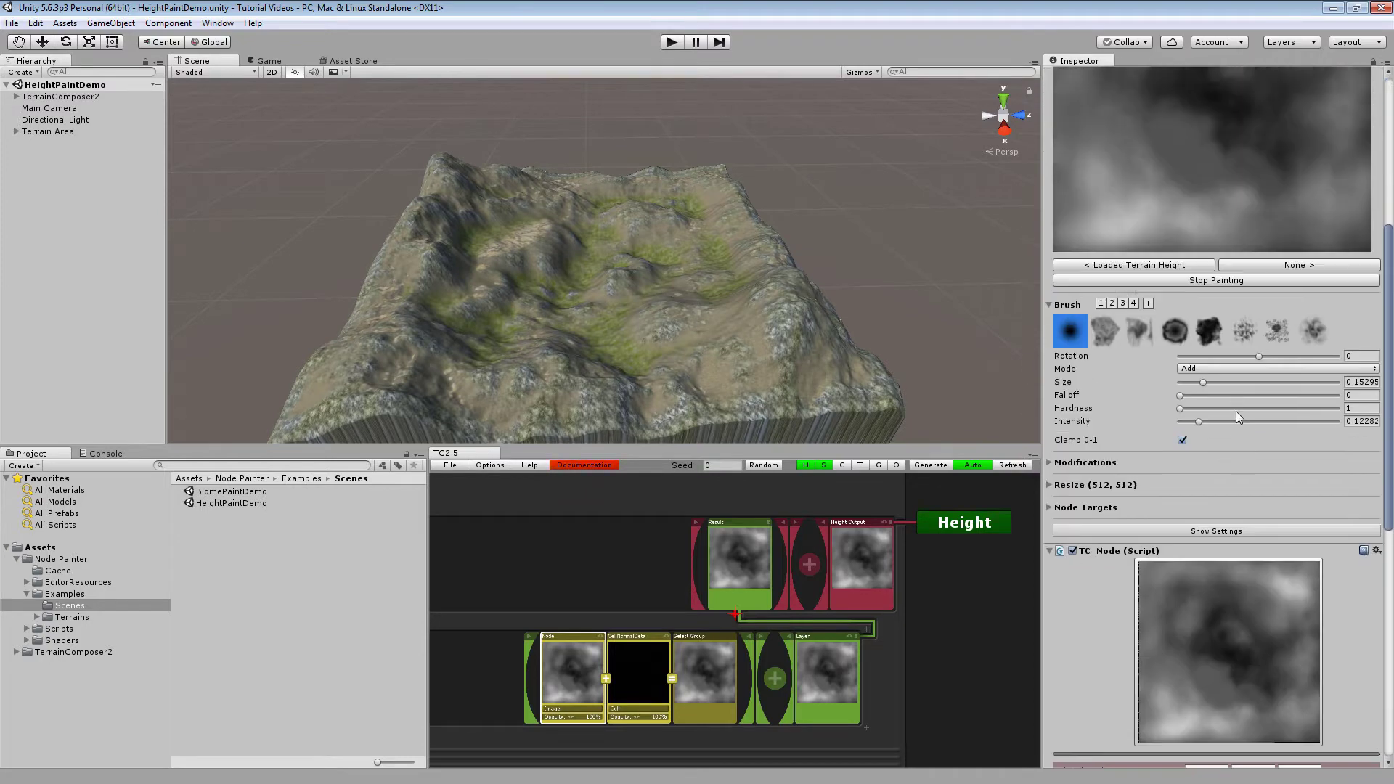
{"action": "scroll", "coordinate": [1236, 411], "scroll_direction": "up", "scroll_amount": 12}
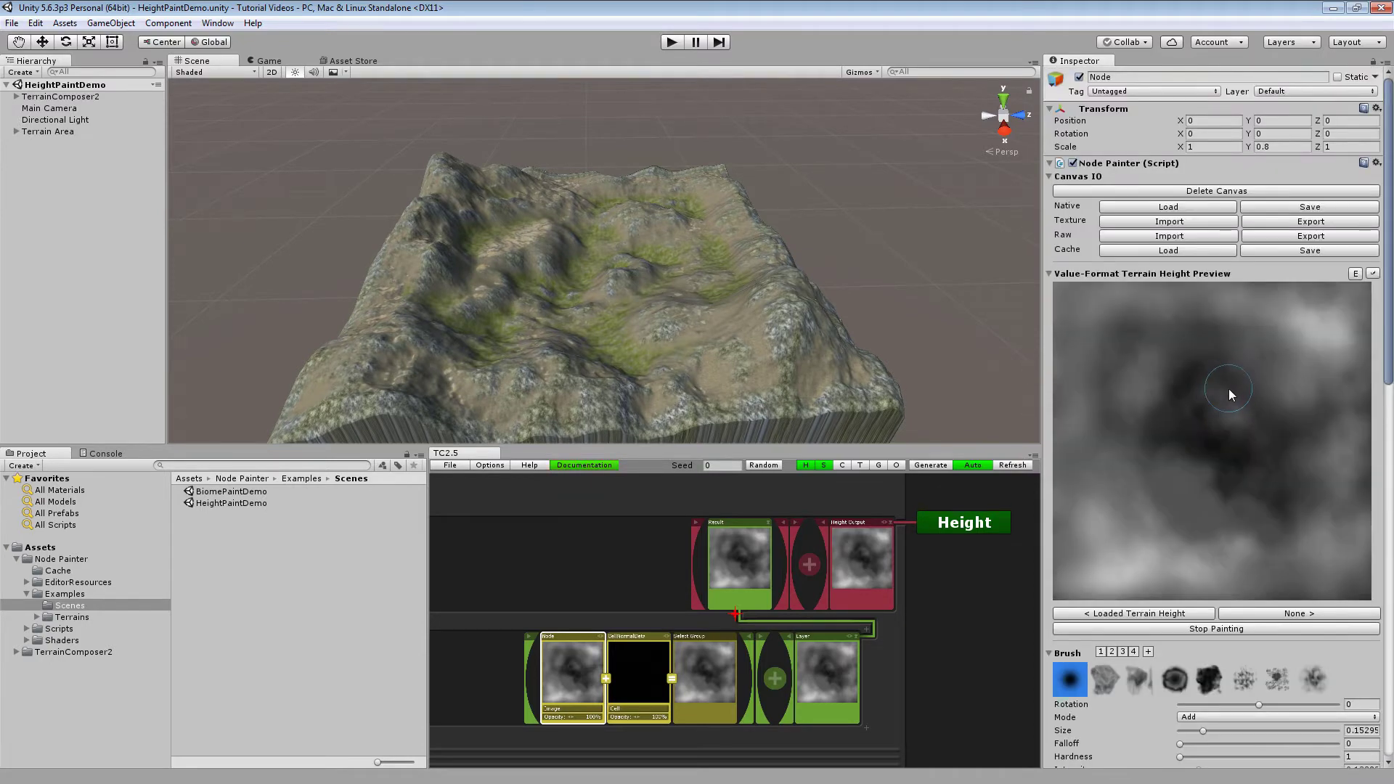
{"action": "scroll", "coordinate": [1227, 400], "scroll_direction": "down", "scroll_amount": 15}
{"action": "scroll", "coordinate": [1182, 407], "scroll_direction": "up", "scroll_amount": 15}
{"action": "scroll", "coordinate": [1226, 369], "scroll_direction": "down", "scroll_amount": 3}
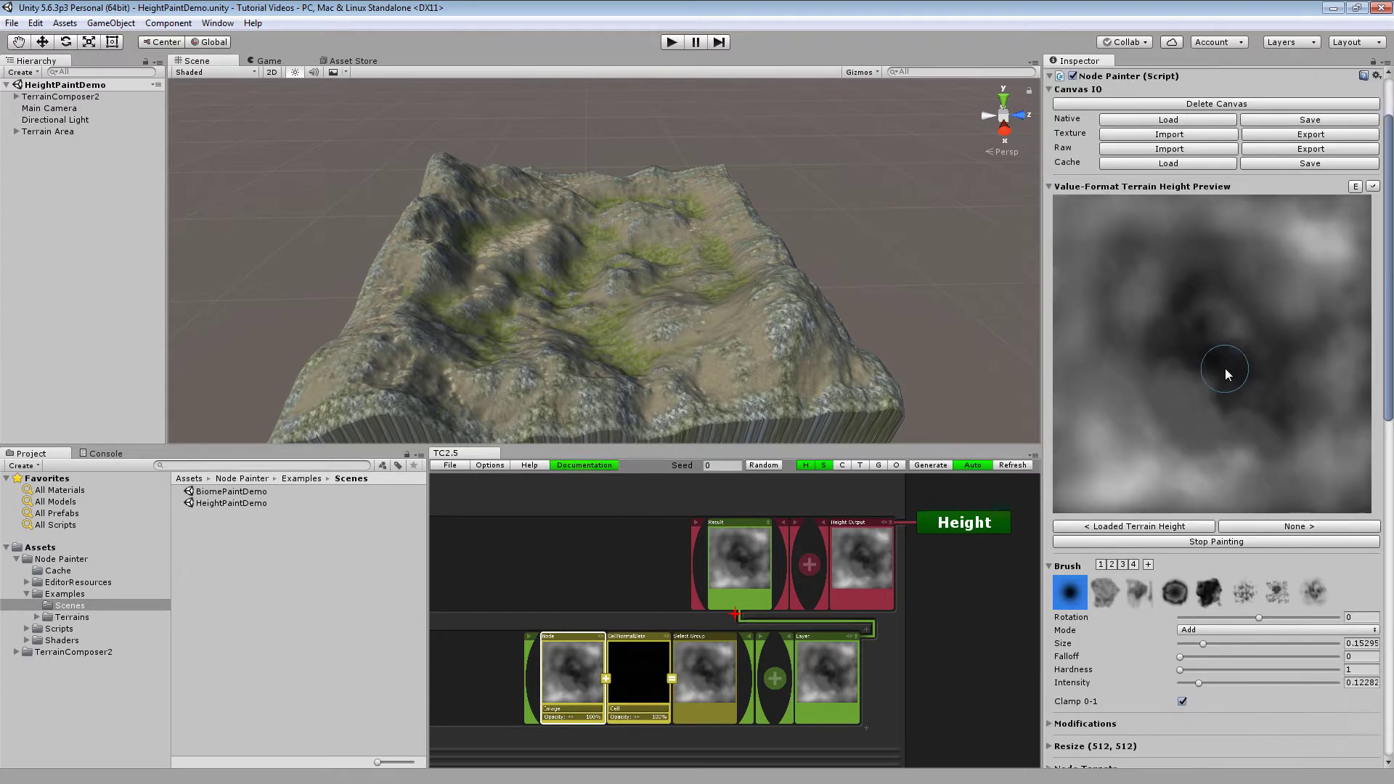
{"action": "scroll", "coordinate": [1158, 320], "scroll_direction": "up", "scroll_amount": 3}
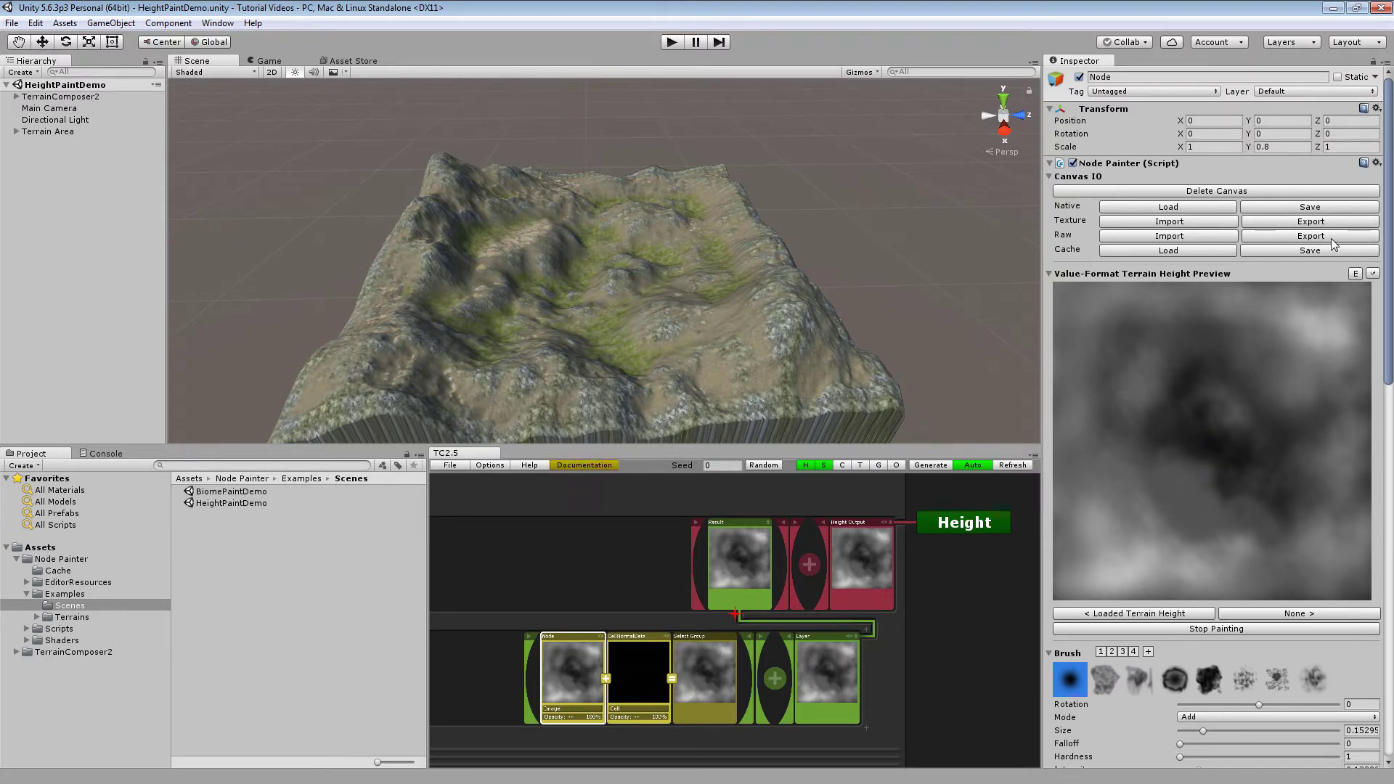
Stop painting on the selected height node and start it again.
{"action": "scroll", "coordinate": [1316, 290], "scroll_direction": "down", "scroll_amount": 2}
{"action": "scroll", "coordinate": [1316, 289], "scroll_direction": "down", "scroll_amount": 2}
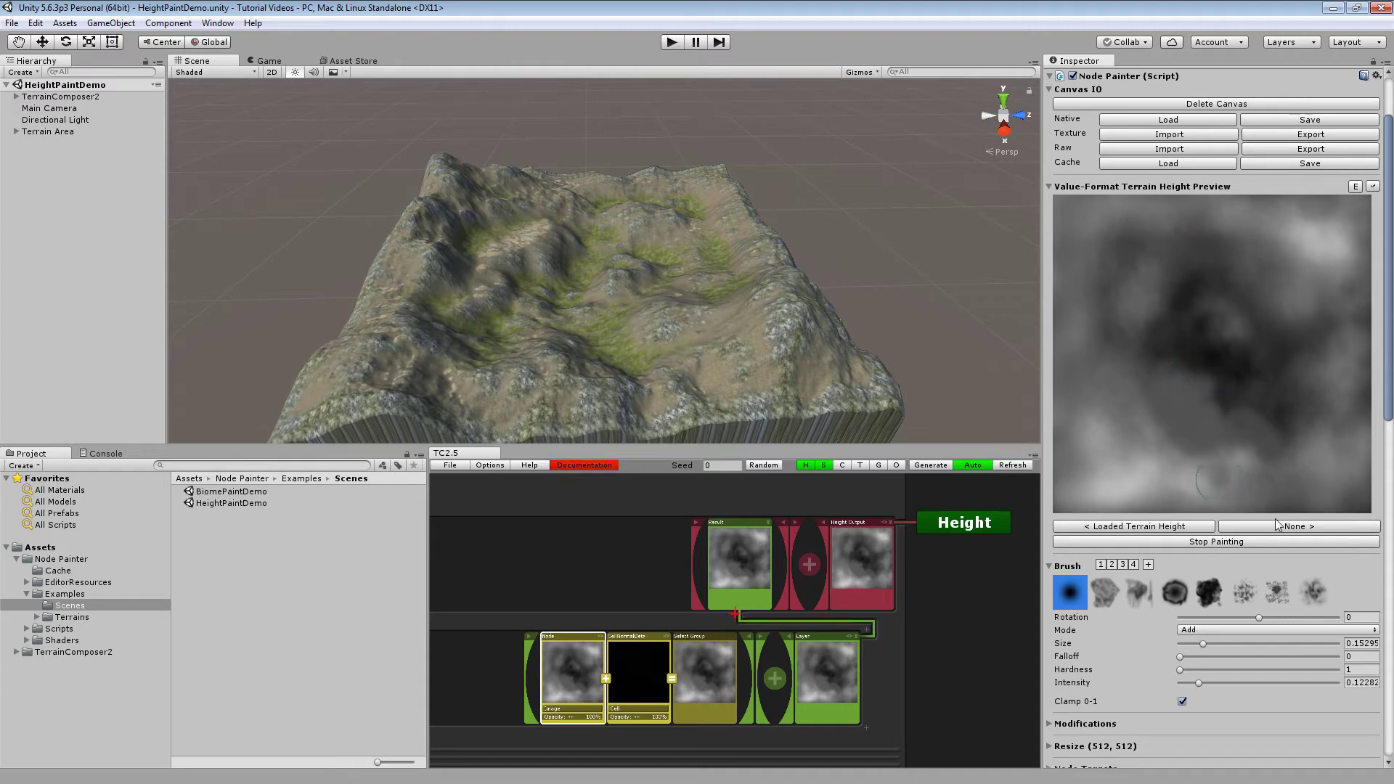
{"action": "scroll", "coordinate": [1249, 473], "scroll_direction": "down", "scroll_amount": 2}
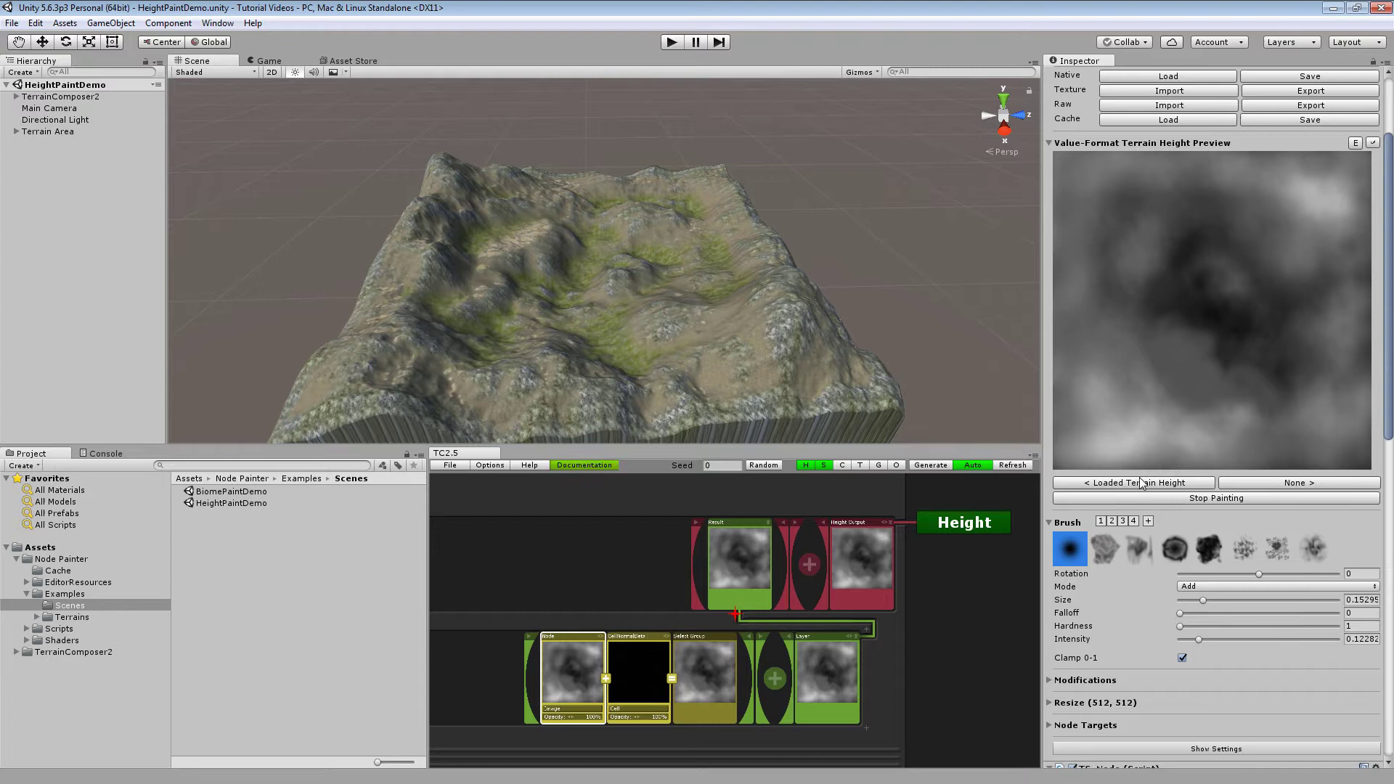
{"action": "left_click", "coordinate": [1217, 498]}
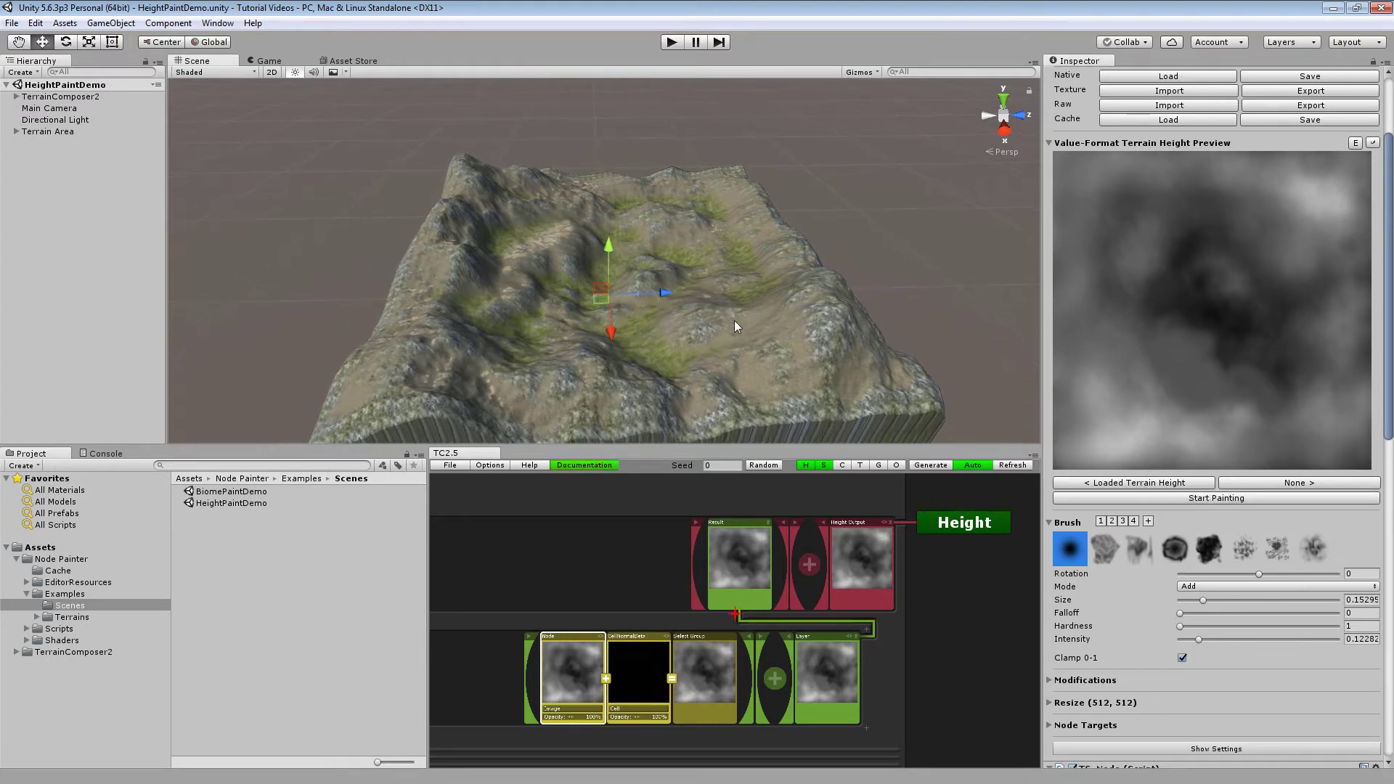
{"action": "left_click", "coordinate": [1226, 499]}
Open the Node Painter settings, review the paint behaviour, undo, GUI and folder options, and close them.
{"action": "scroll", "coordinate": [1184, 447], "scroll_direction": "down", "scroll_amount": 3}
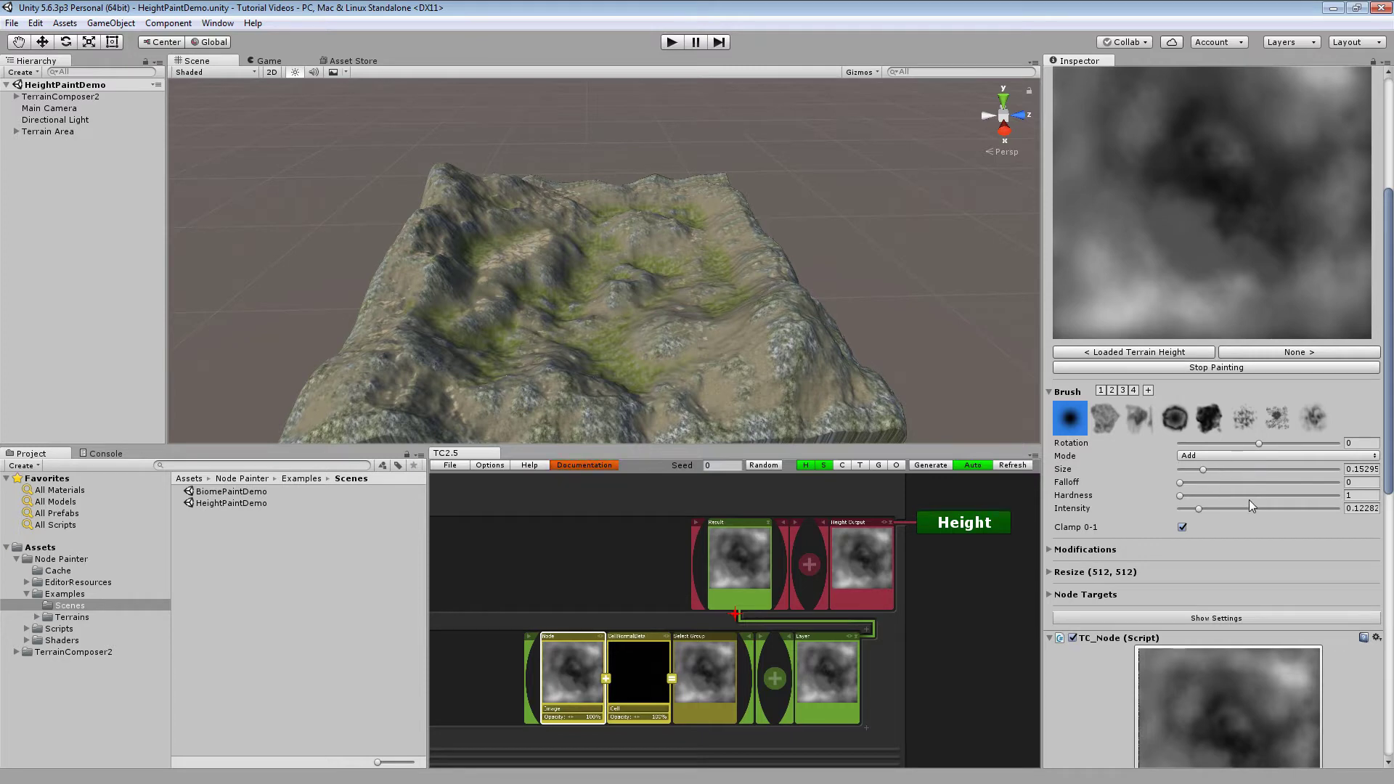
{"action": "scroll", "coordinate": [1185, 536], "scroll_direction": "up", "scroll_amount": 2}
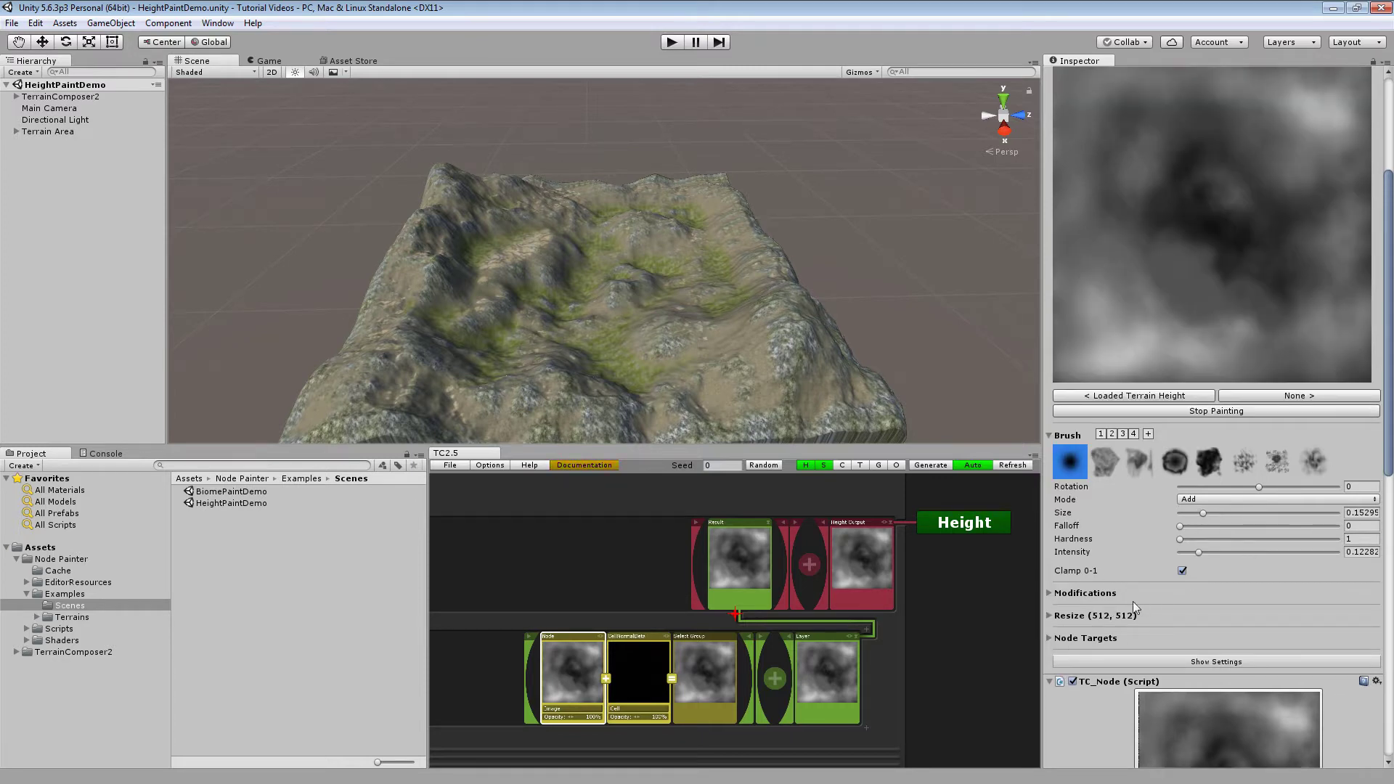
{"action": "left_click", "coordinate": [1217, 661]}
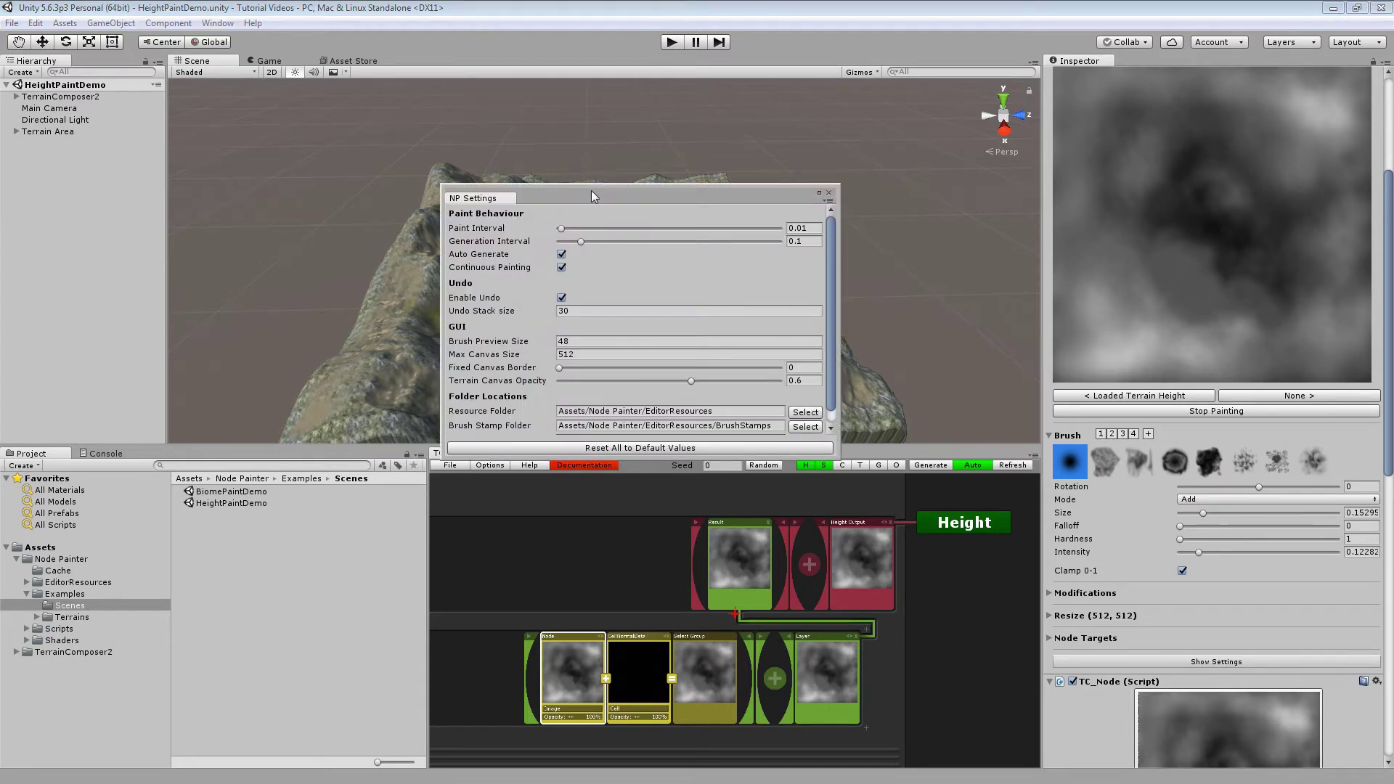
{"action": "left_click_drag", "start_coordinate": [591, 190], "coordinate": [631, 146]}
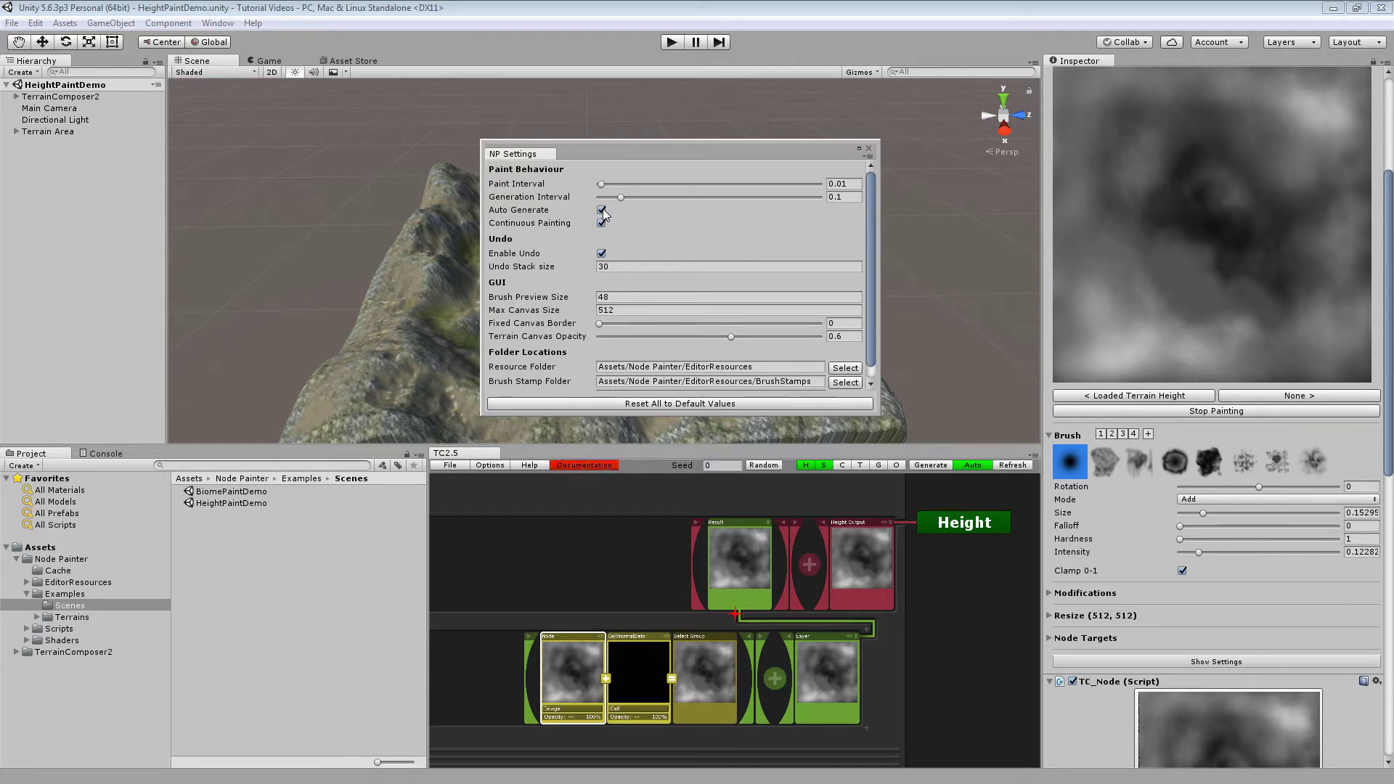
{"action": "left_click_drag", "start_coordinate": [613, 151], "coordinate": [673, 154]}
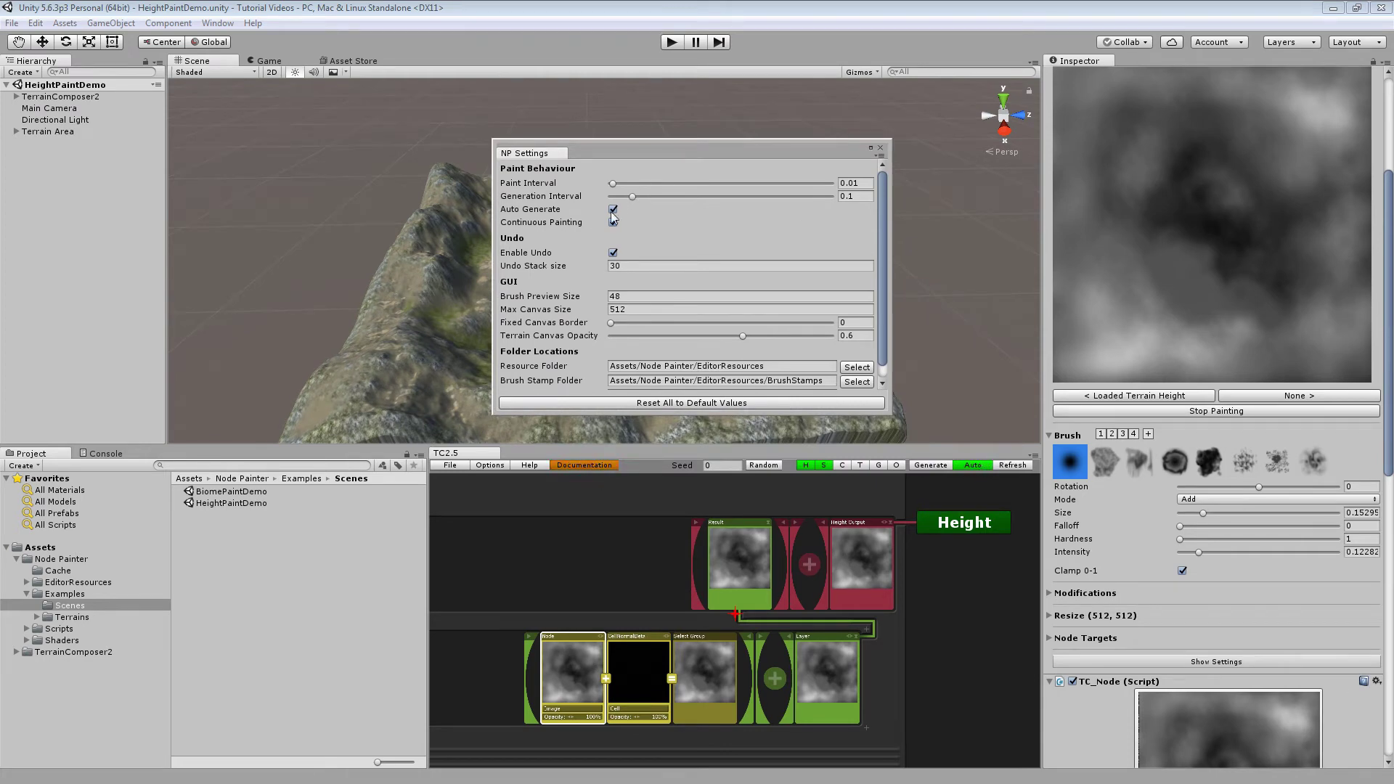
{"action": "left_click", "coordinate": [879, 149]}
Enlarge the Scene view downward and zoom in on the terrain for height painting.
{"action": "scroll", "coordinate": [1240, 356], "scroll_direction": "up", "scroll_amount": 3}
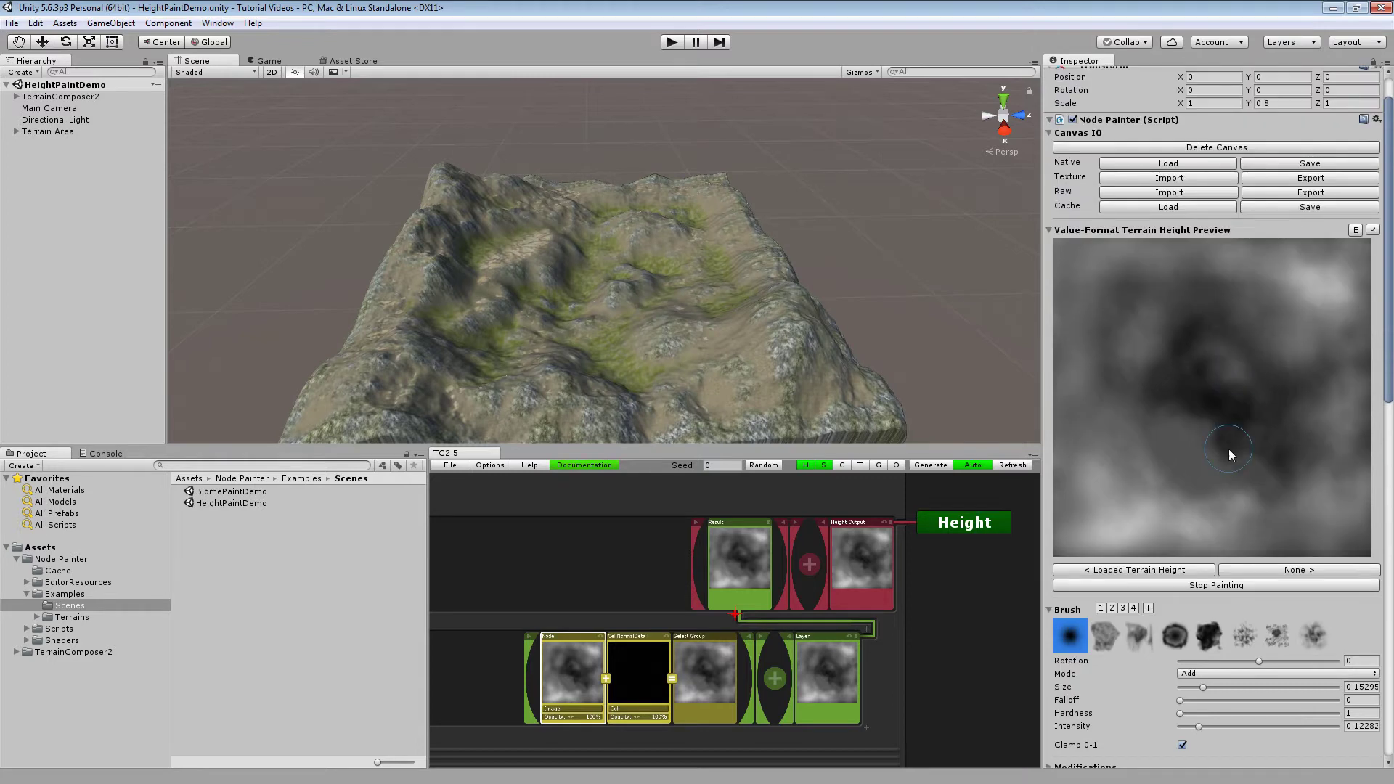
{"action": "scroll", "coordinate": [1227, 489], "scroll_direction": "up", "scroll_amount": 2}
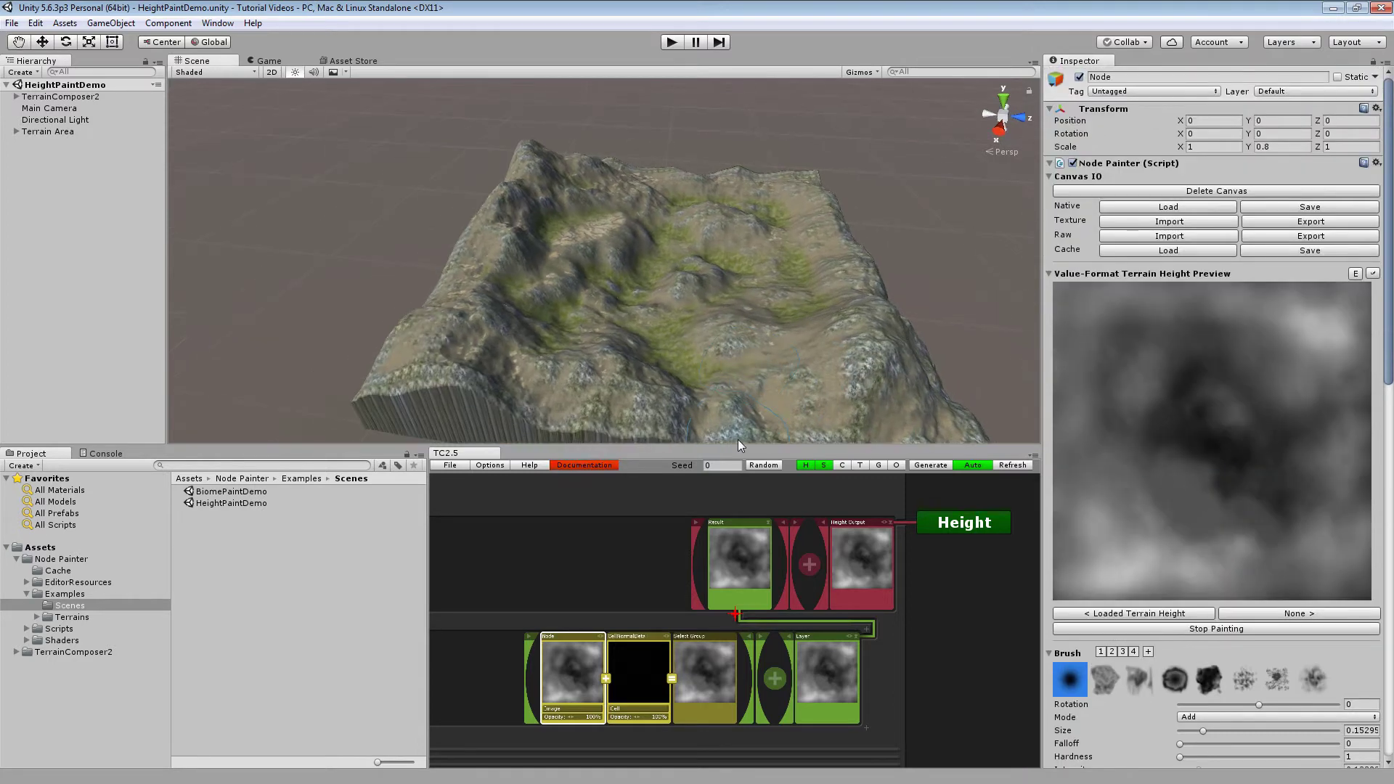
{"action": "left_click_drag", "start_coordinate": [740, 446], "coordinate": [748, 545]}
{"action": "scroll", "coordinate": [841, 414], "scroll_direction": "up", "scroll_amount": 10}
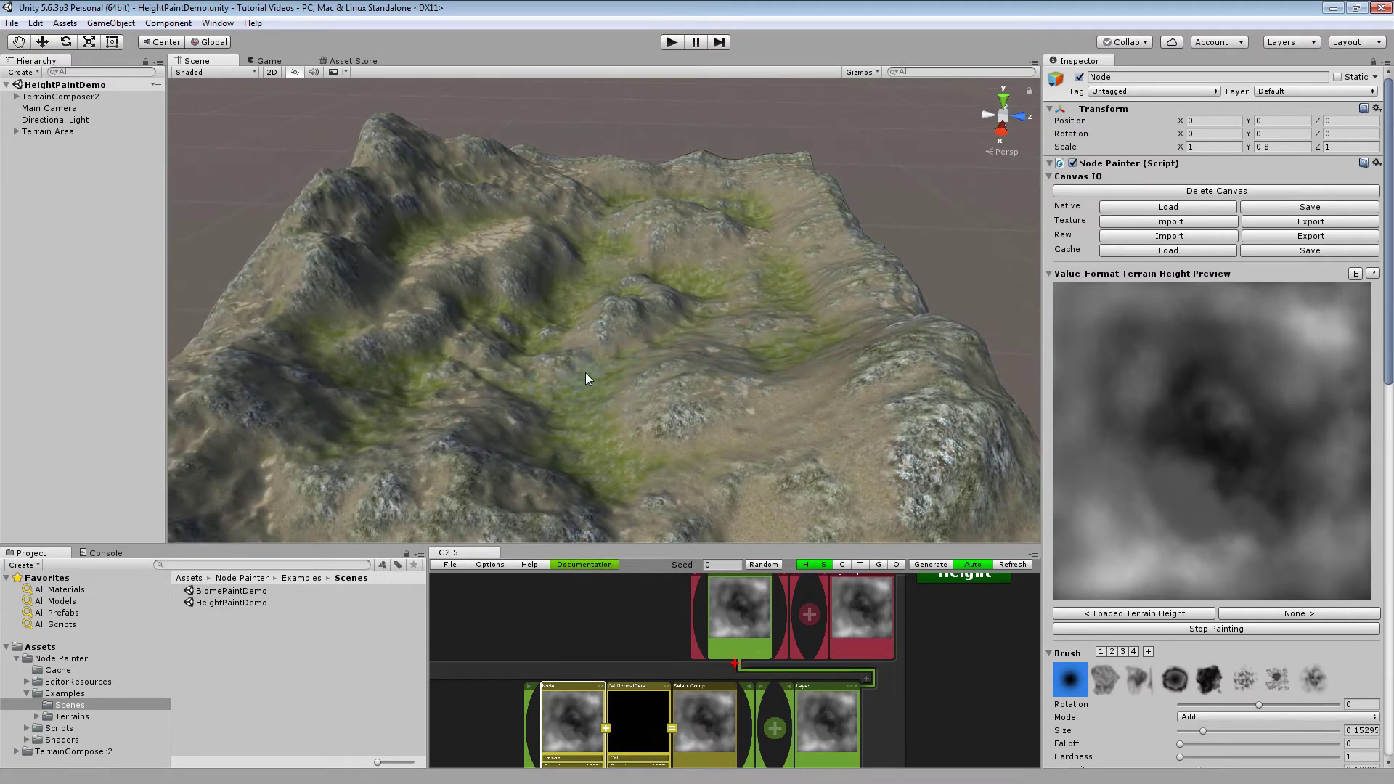
Increase the brush size to about 0.289, raise its intensity, and paint raised hills across the terrain in Add mode.
{"action": "scroll", "coordinate": [601, 376], "scroll_direction": "up", "scroll_amount": 5, "text": "shift"}
{"action": "scroll", "coordinate": [590, 373], "scroll_direction": "up", "scroll_amount": 4, "text": "ctrl"}
{"action": "mouse_move", "coordinate": [608, 398]}
{"action": "left_mouse_down"}
{"action": "mouse_move", "coordinate": [578, 369]}
{"action": "mouse_move", "coordinate": [431, 384]}
{"action": "left_mouse_up"}
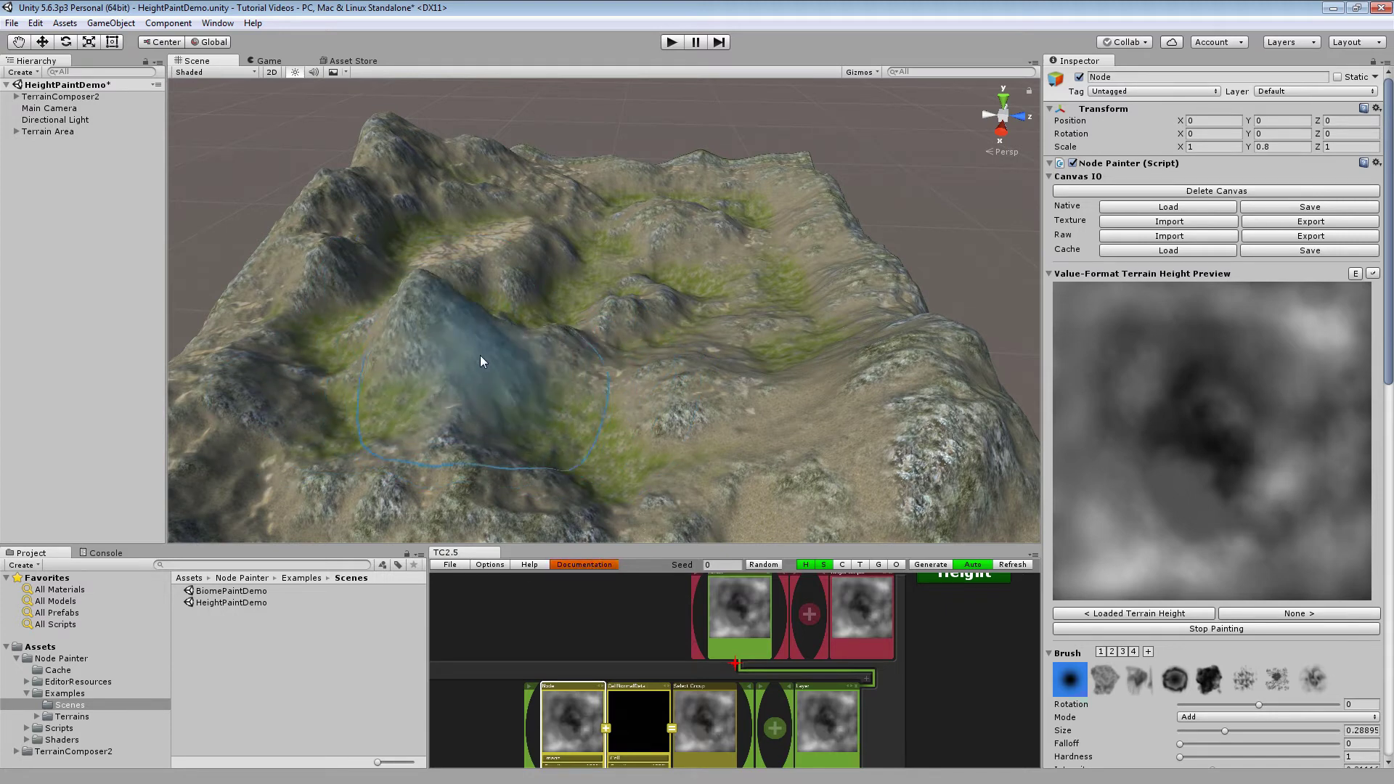
{"action": "mouse_move", "coordinate": [560, 363]}
{"action": "left_mouse_down"}
{"action": "mouse_move", "coordinate": [599, 386]}
{"action": "mouse_move", "coordinate": [580, 388]}
{"action": "left_mouse_up"}
Look over the Height, Splat, Color and Tree outputs in the TerrainComposer node graph.
{"action": "scroll", "coordinate": [895, 647], "scroll_direction": "down", "scroll_amount": 1}
{"action": "scroll", "coordinate": [887, 655], "scroll_direction": "down", "scroll_amount": 2}
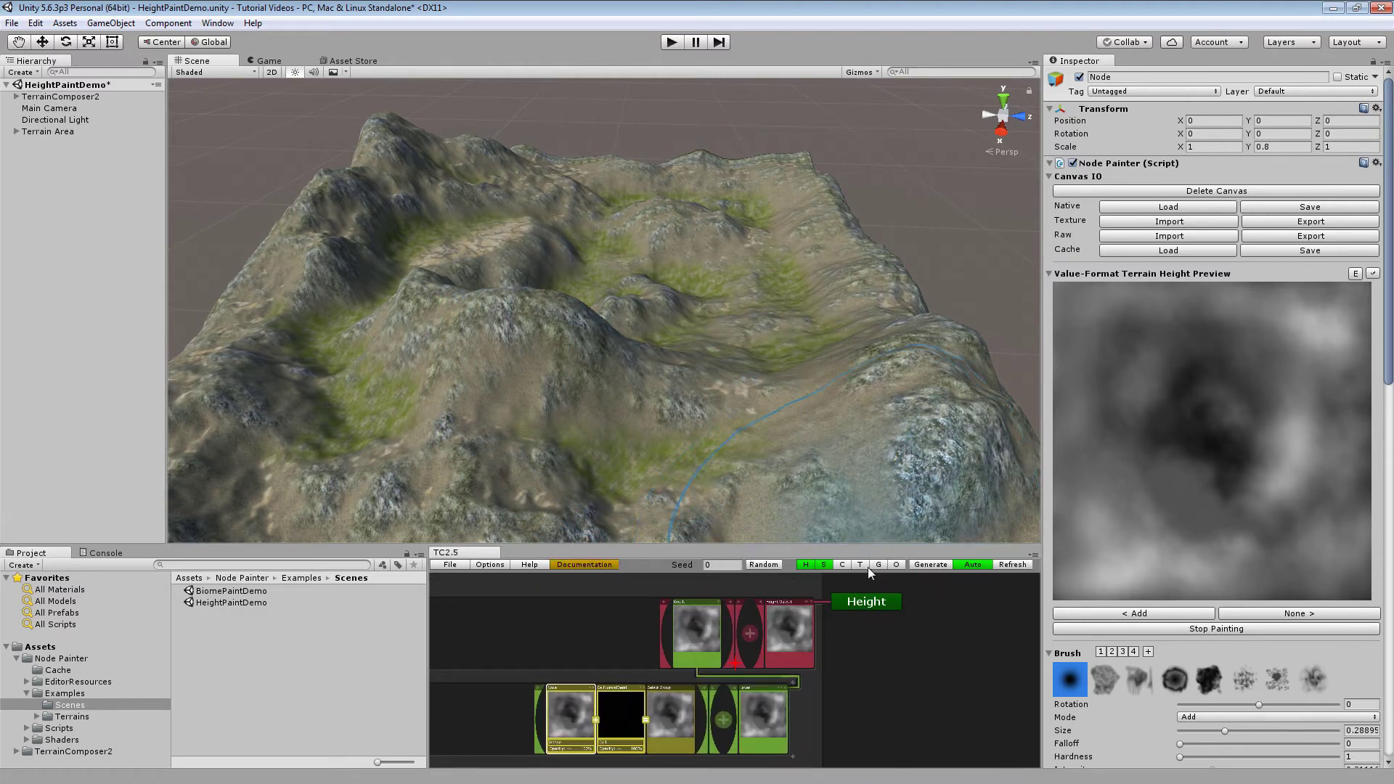
{"action": "left_click_drag", "start_coordinate": [935, 613], "coordinate": [943, 600]}
{"action": "scroll", "coordinate": [831, 698], "scroll_direction": "down", "scroll_amount": 5}
{"action": "left_click_drag", "start_coordinate": [831, 699], "coordinate": [862, 626]}
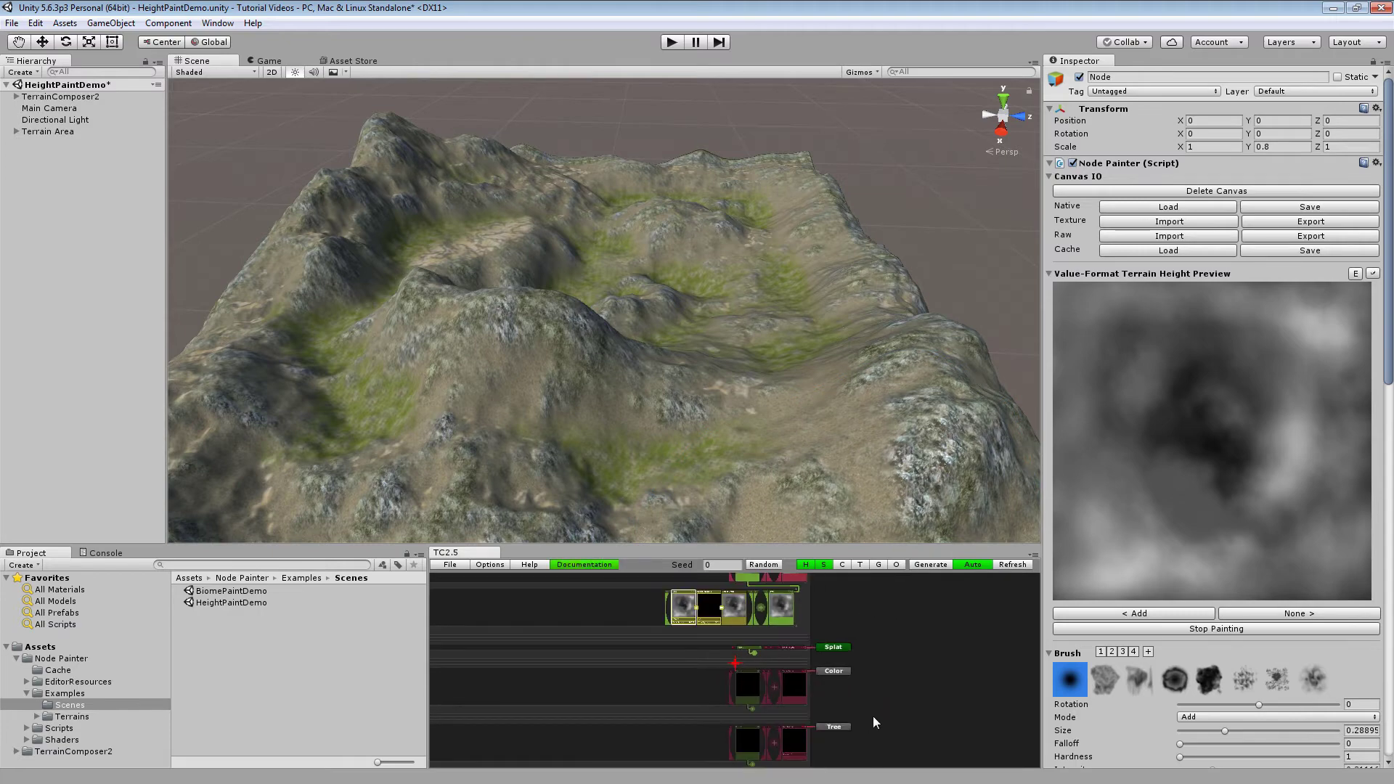
{"action": "scroll", "coordinate": [871, 717], "scroll_direction": "up", "scroll_amount": 4}
{"action": "left_click_drag", "start_coordinate": [765, 665], "coordinate": [717, 644]}
{"action": "left_click_drag", "start_coordinate": [808, 591], "coordinate": [808, 692]}
{"action": "scroll", "coordinate": [868, 664], "scroll_direction": "up", "scroll_amount": 4}
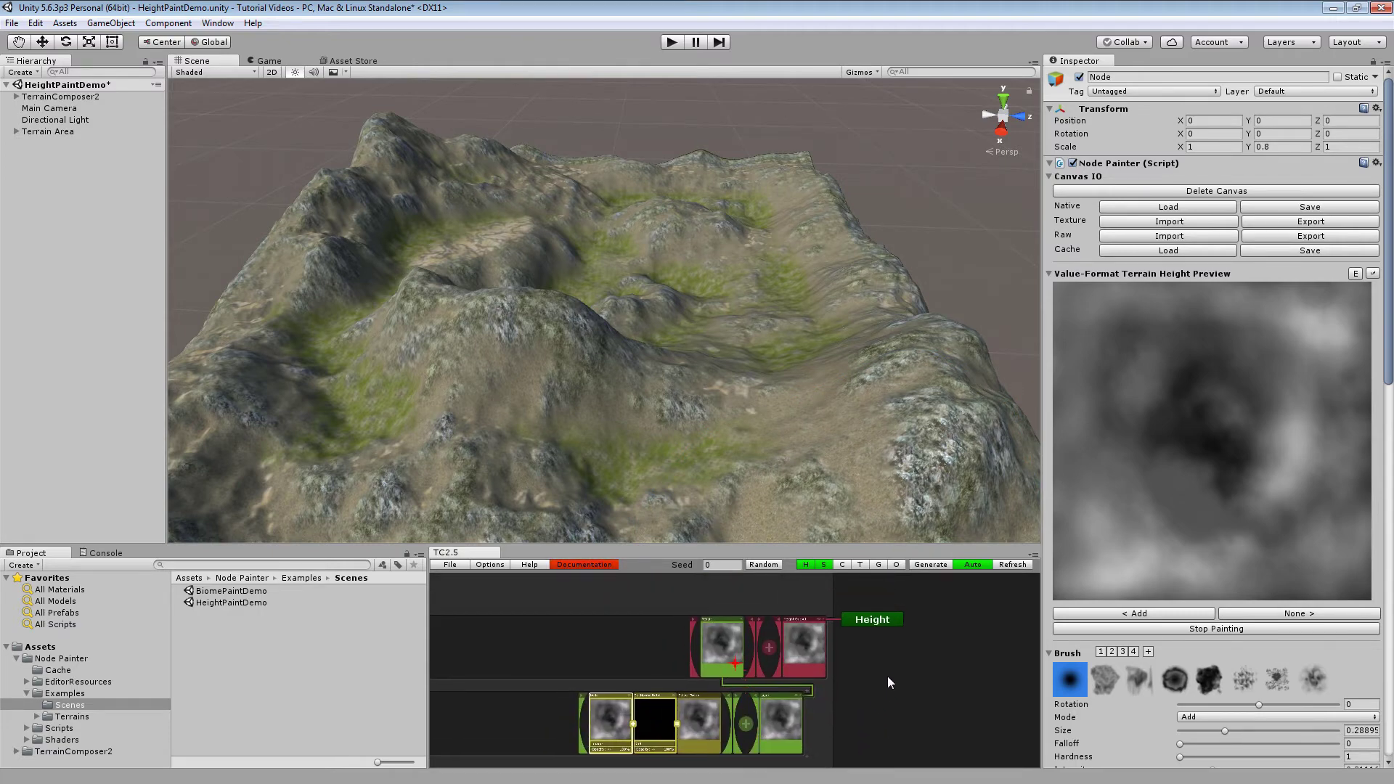
Paint rough detail across the valley with the last brush stamp, and lower the hill on its far side with the soft round brush.
{"action": "mouse_move", "coordinate": [762, 512]}
{"action": "left_mouse_down", "text": "alt"}
{"action": "mouse_move", "coordinate": [638, 349]}
{"action": "mouse_move", "coordinate": [750, 366]}
{"action": "mouse_move", "coordinate": [556, 310]}
{"action": "mouse_move", "coordinate": [647, 314]}
{"action": "mouse_move", "coordinate": [685, 343]}
{"action": "mouse_move", "coordinate": [665, 336]}
{"action": "left_mouse_up", "text": "alt"}
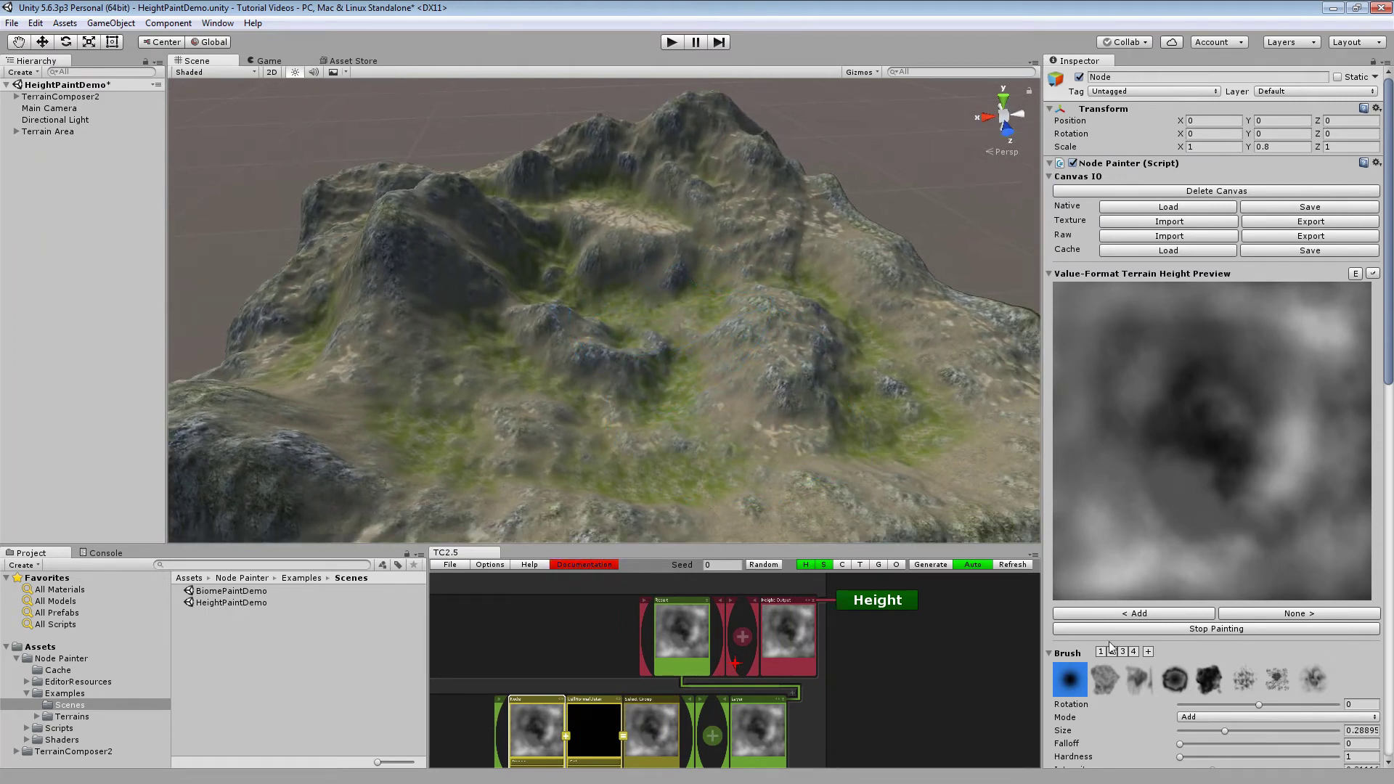
{"action": "left_click", "coordinate": [1304, 677]}
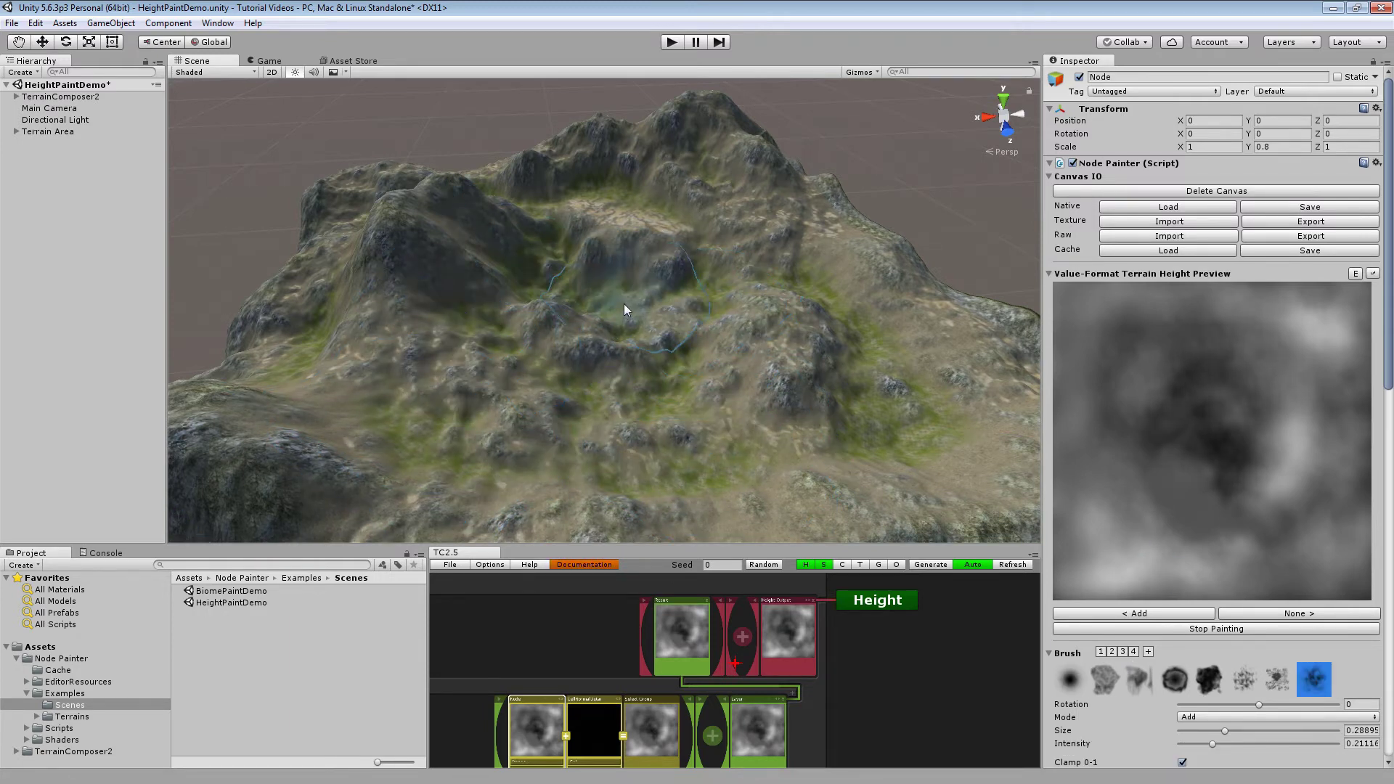
{"action": "left_click", "coordinate": [1066, 676]}
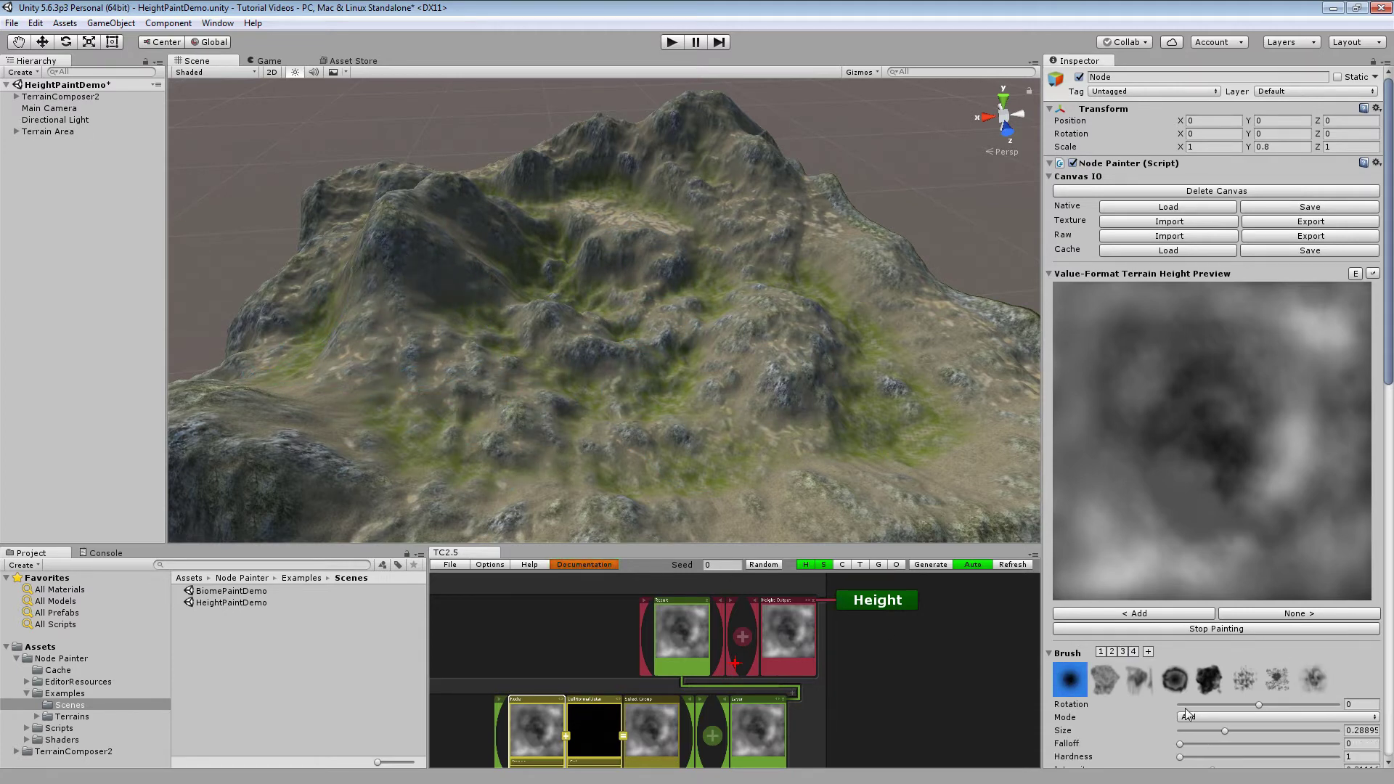
{"action": "key", "text": "shift"}
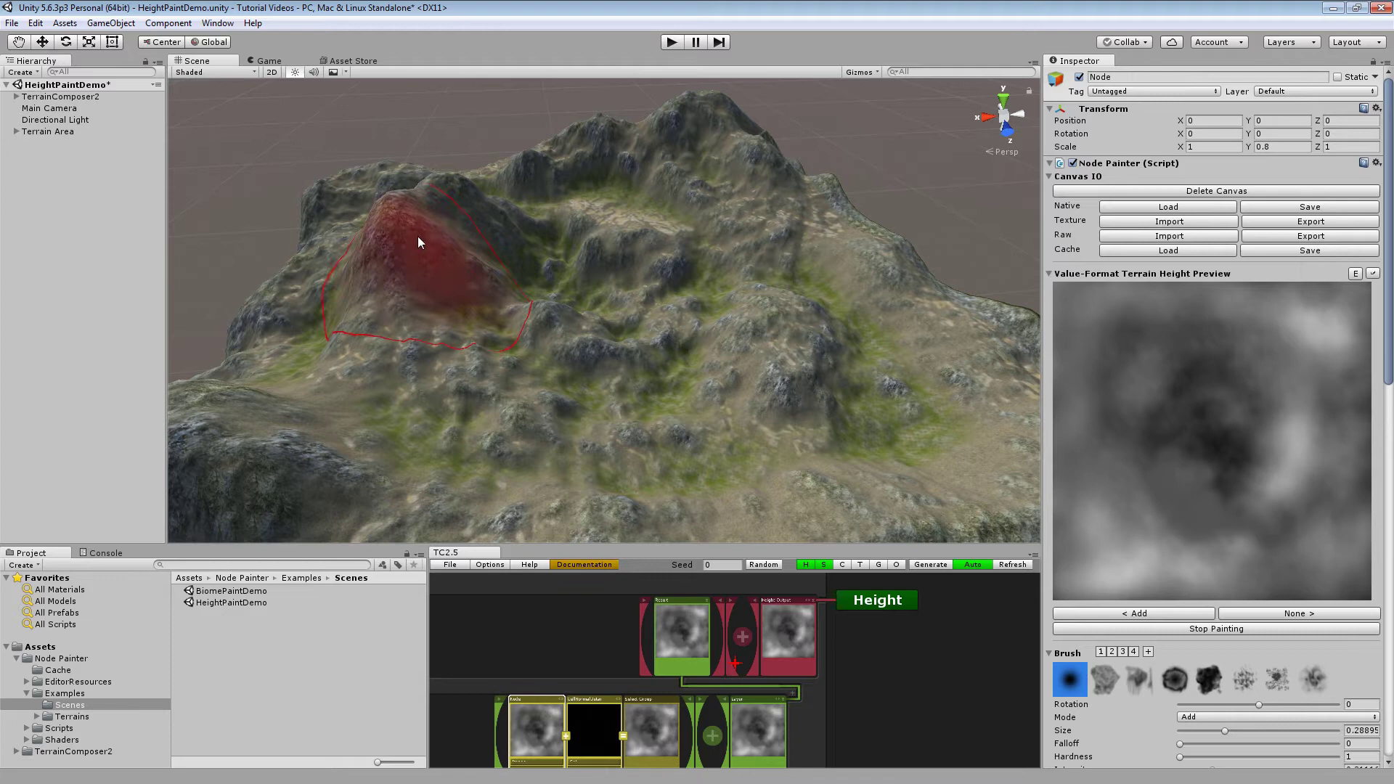
{"action": "mouse_move", "coordinate": [402, 212]}
{"action": "left_mouse_down"}
{"action": "mouse_move", "coordinate": [455, 190]}
{"action": "mouse_move", "coordinate": [536, 231]}
{"action": "left_mouse_up"}
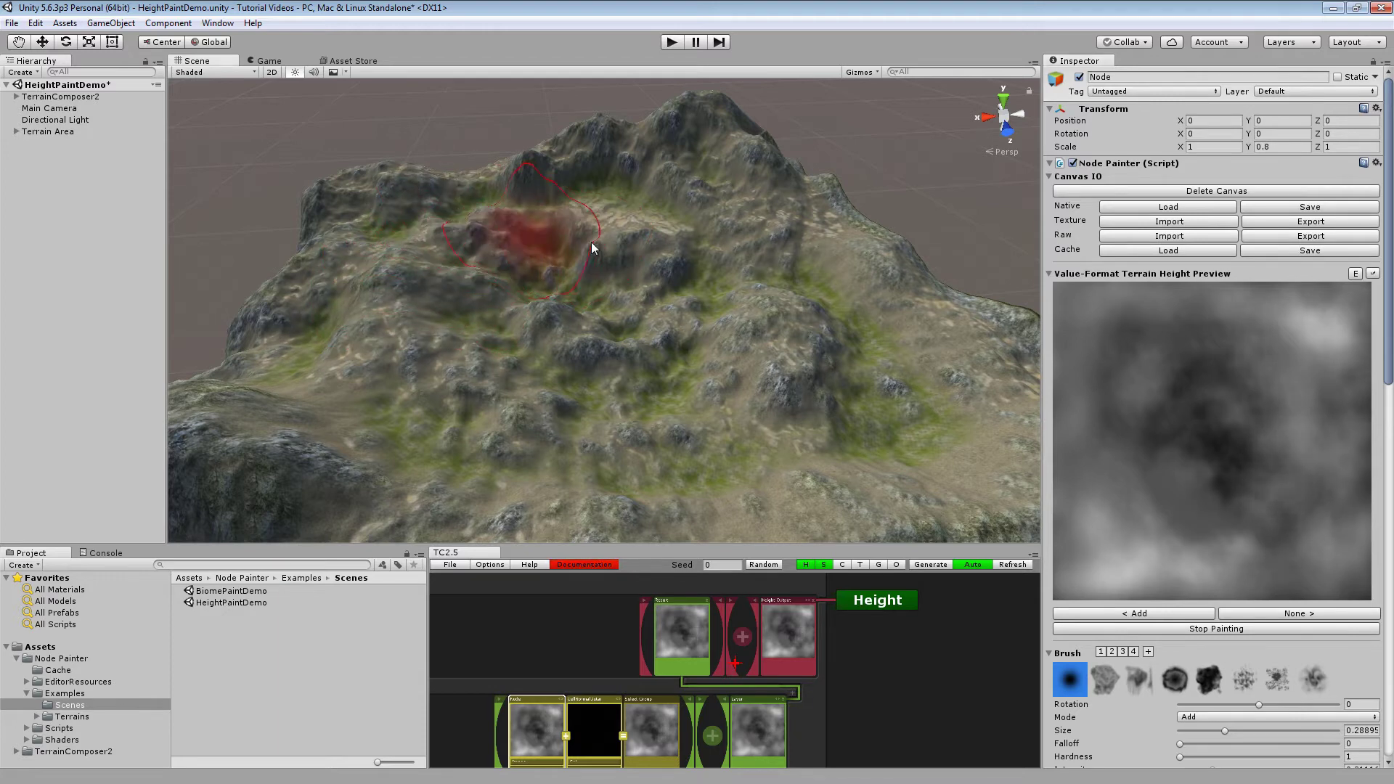
Undo the painted height strokes back to the loaded terrain height.
{"action": "mouse_move", "coordinate": [763, 335]}
{"action": "left_mouse_down", "text": "alt"}
{"action": "mouse_move", "coordinate": [773, 322]}
{"action": "mouse_move", "coordinate": [722, 334]}
{"action": "mouse_move", "coordinate": [788, 363]}
{"action": "left_mouse_up", "text": "alt"}
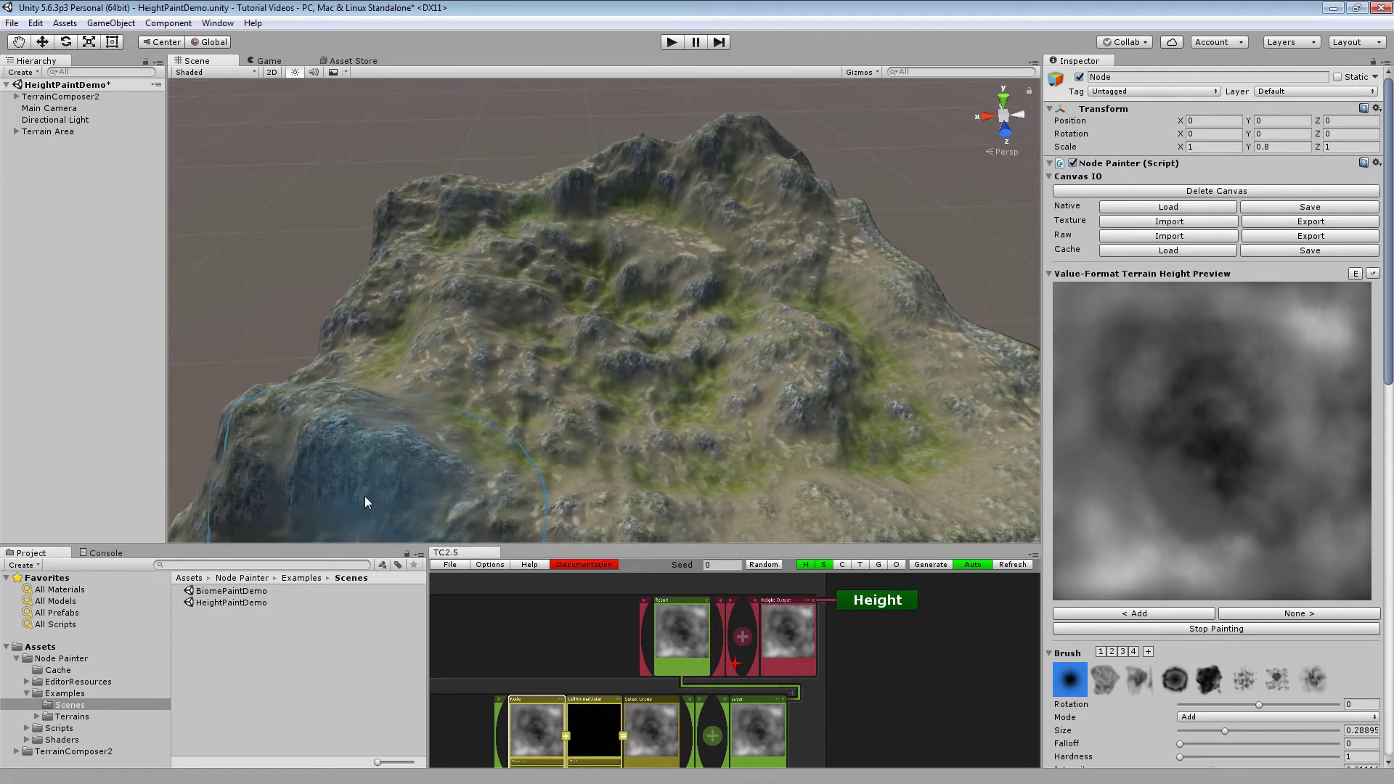
{"action": "left_click", "coordinate": [1135, 614]}
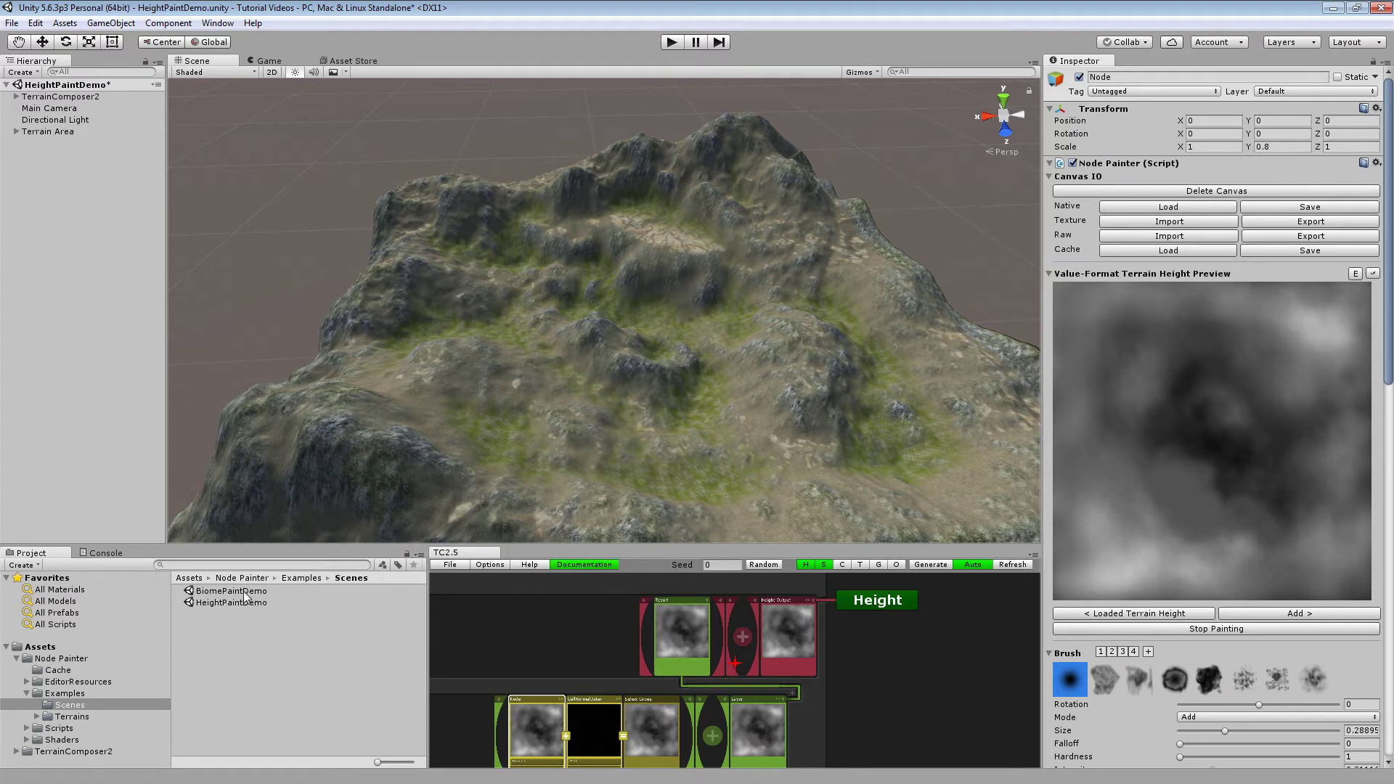
Open the BiomePaintDemo scene without saving the changes to HeightPaintDemo, and bring its whole terrain into view.
{"action": "double_click", "coordinate": [218, 591]}
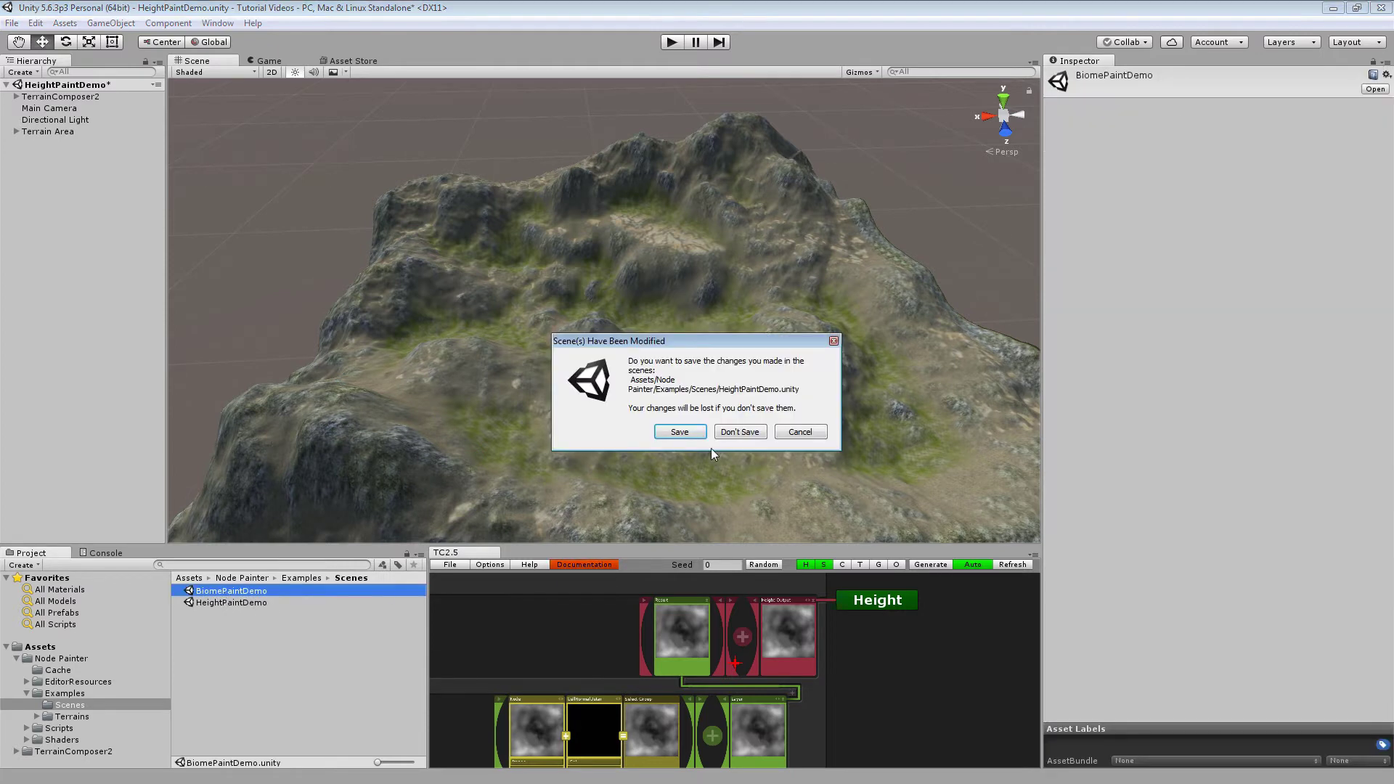
{"action": "left_click", "coordinate": [748, 432]}
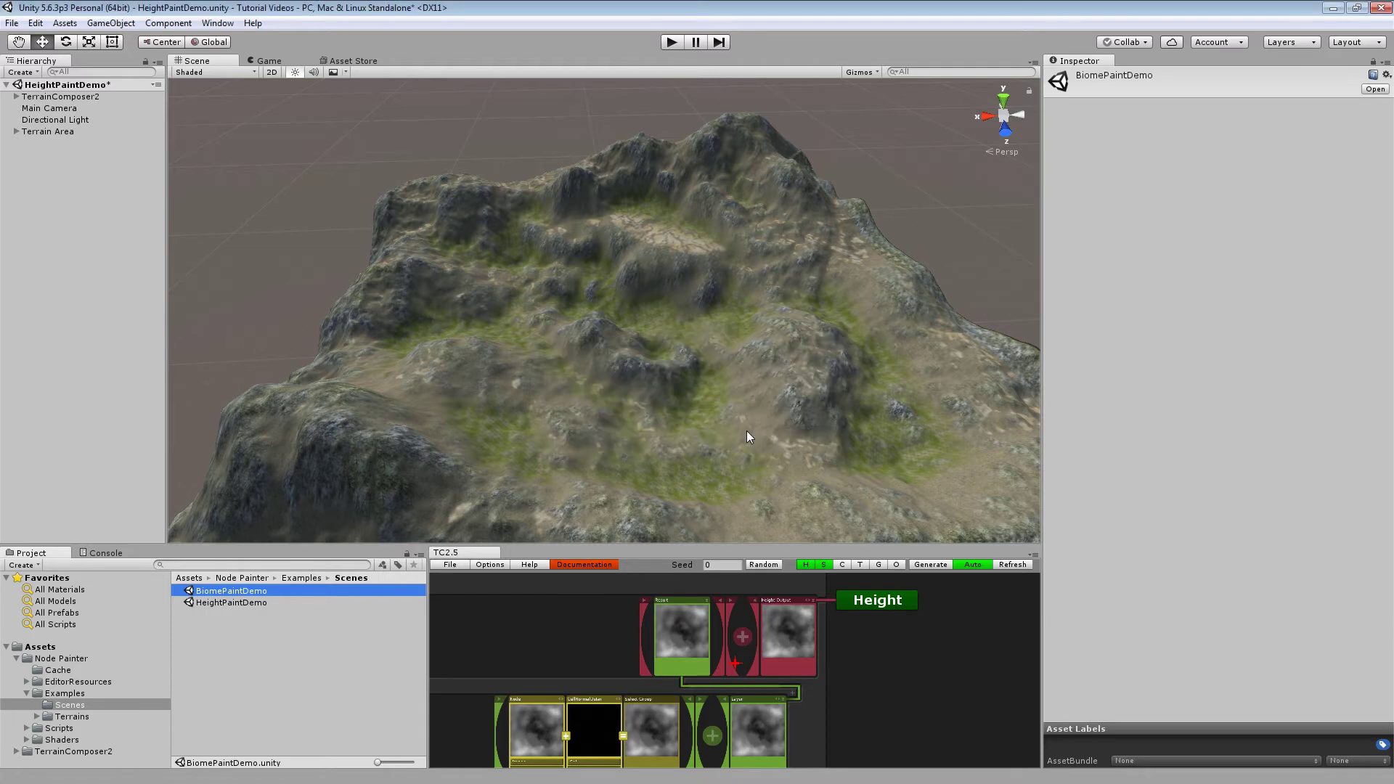
{"action": "scroll", "coordinate": [726, 370], "scroll_direction": "down", "scroll_amount": 5}
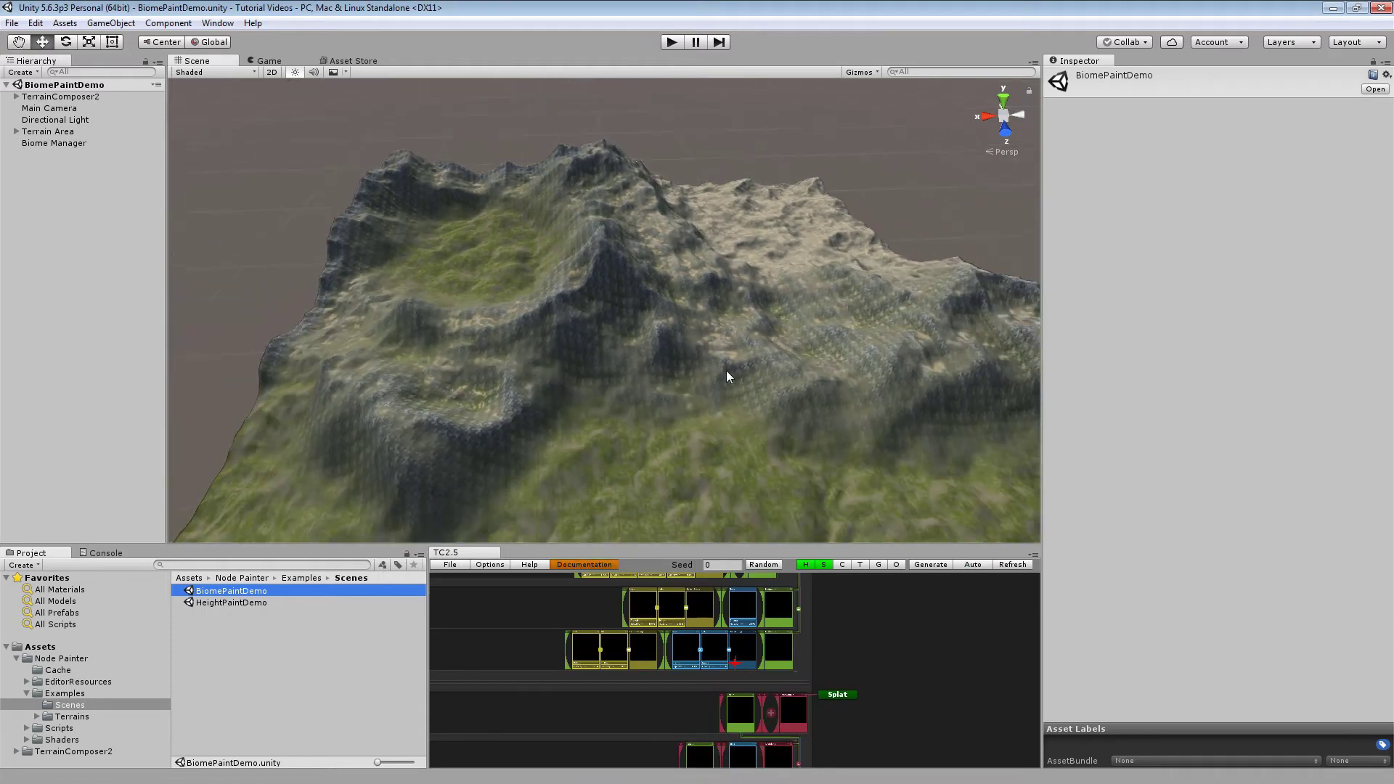
{"action": "middle_click_drag", "start_coordinate": [726, 371], "coordinate": [684, 348]}
Select the Biome Manager and examine its Node Painter canvas options, biome mask preview and brush settings.
{"action": "left_click", "coordinate": [49, 143]}
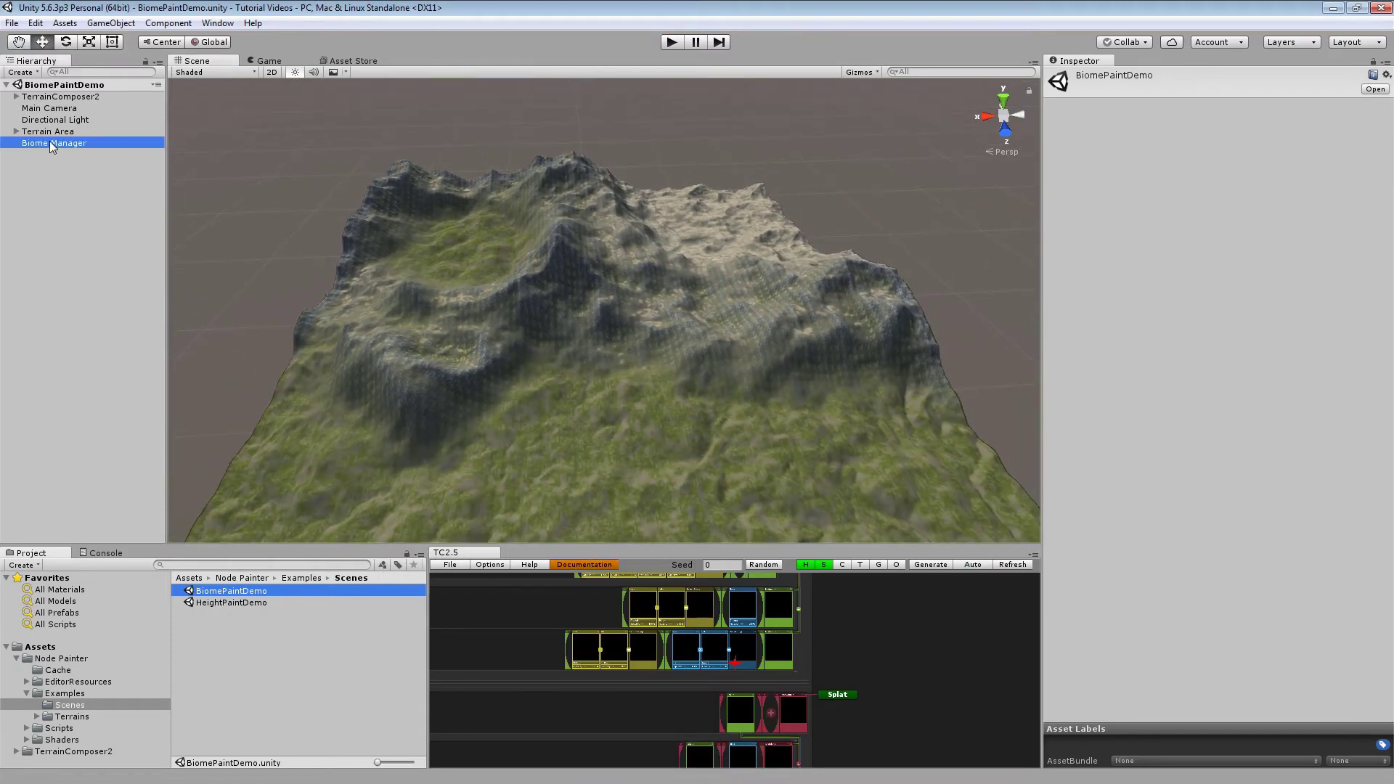
{"action": "scroll", "coordinate": [1227, 305], "scroll_direction": "down", "scroll_amount": 3}
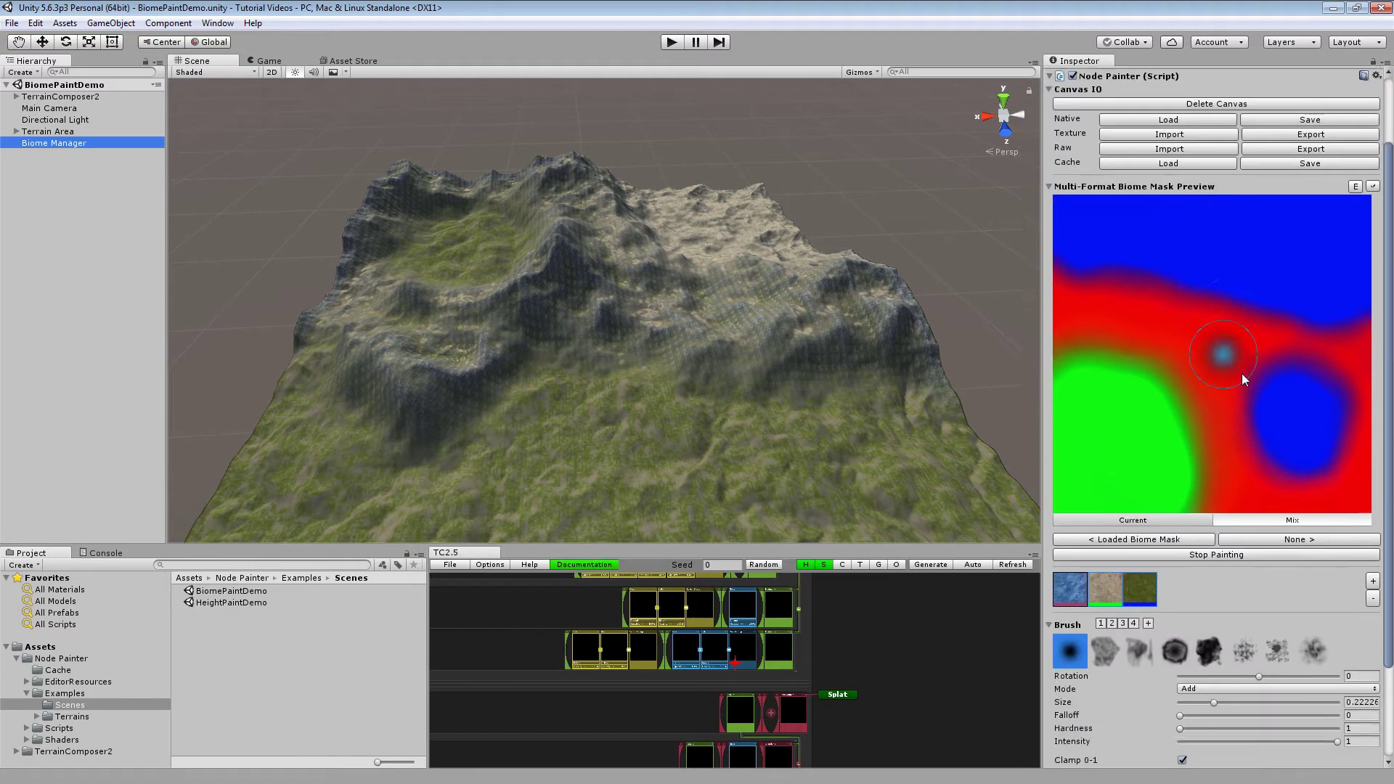
{"action": "left_click", "coordinate": [51, 149]}
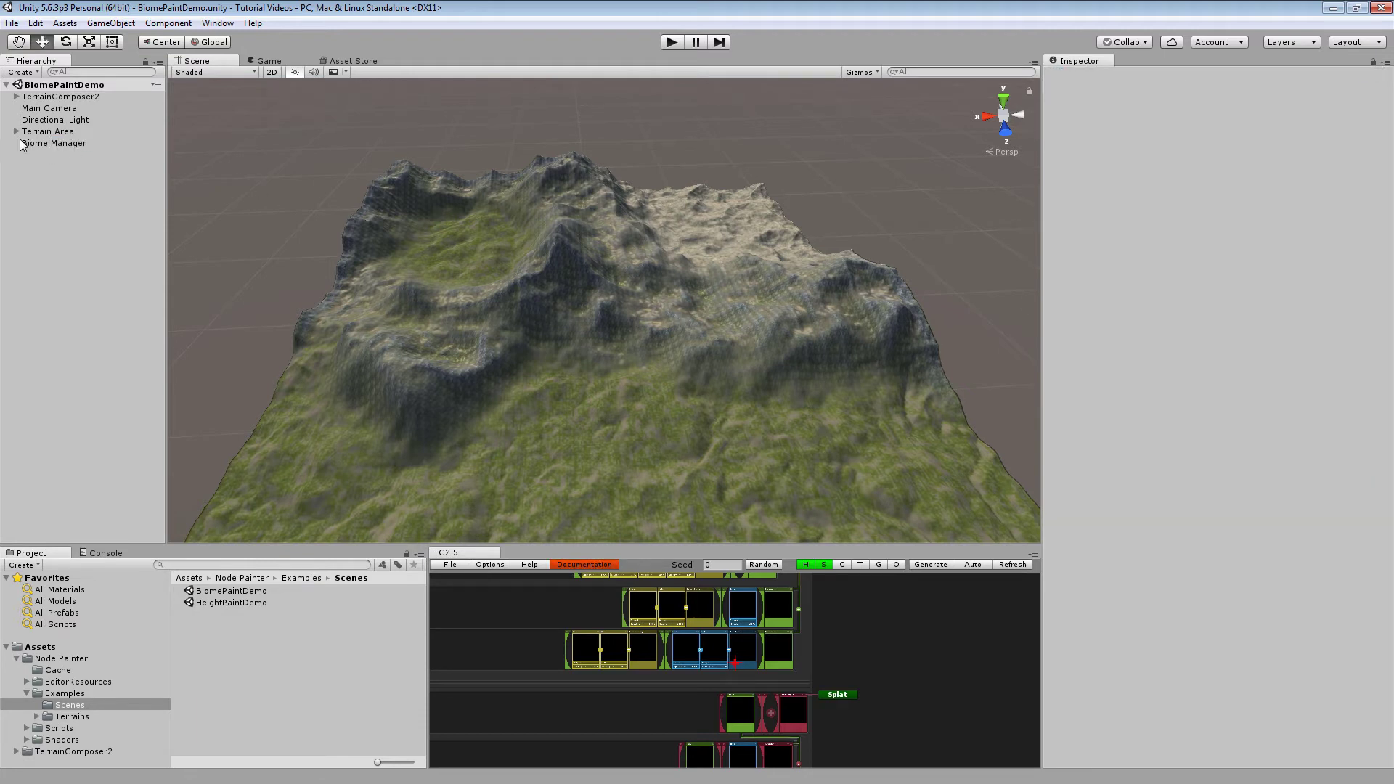
{"action": "left_click", "coordinate": [46, 142]}
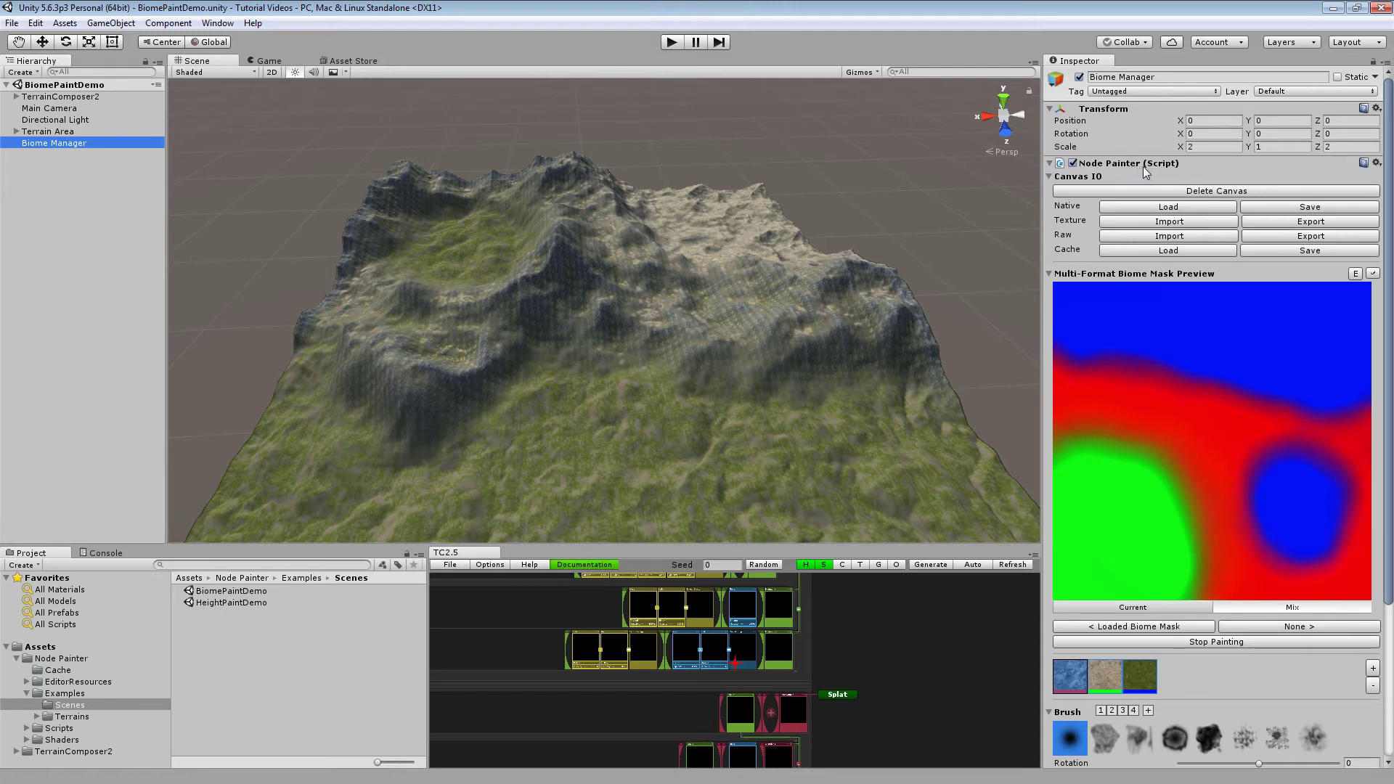
{"action": "scroll", "coordinate": [1234, 327], "scroll_direction": "down", "scroll_amount": 5}
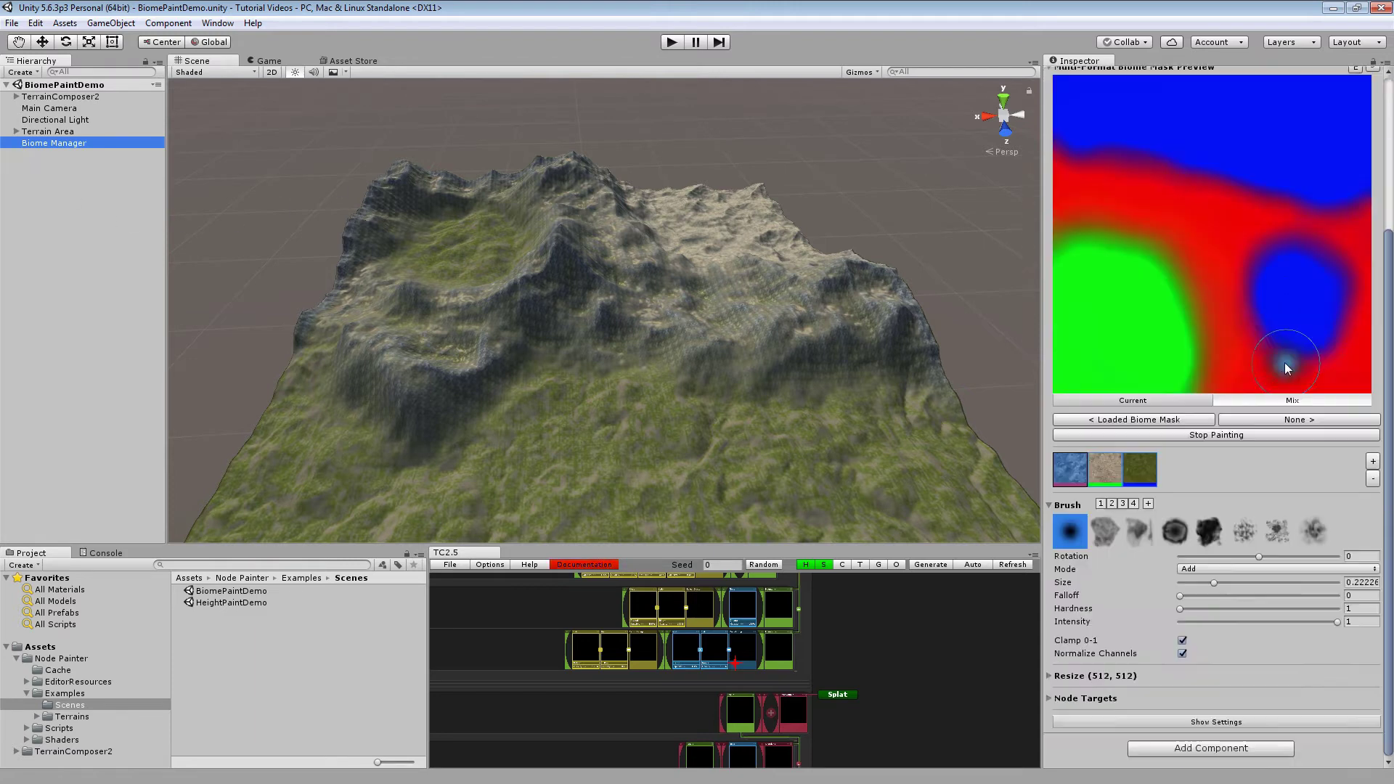
{"action": "scroll", "coordinate": [1158, 653], "scroll_direction": "up", "scroll_amount": 4}
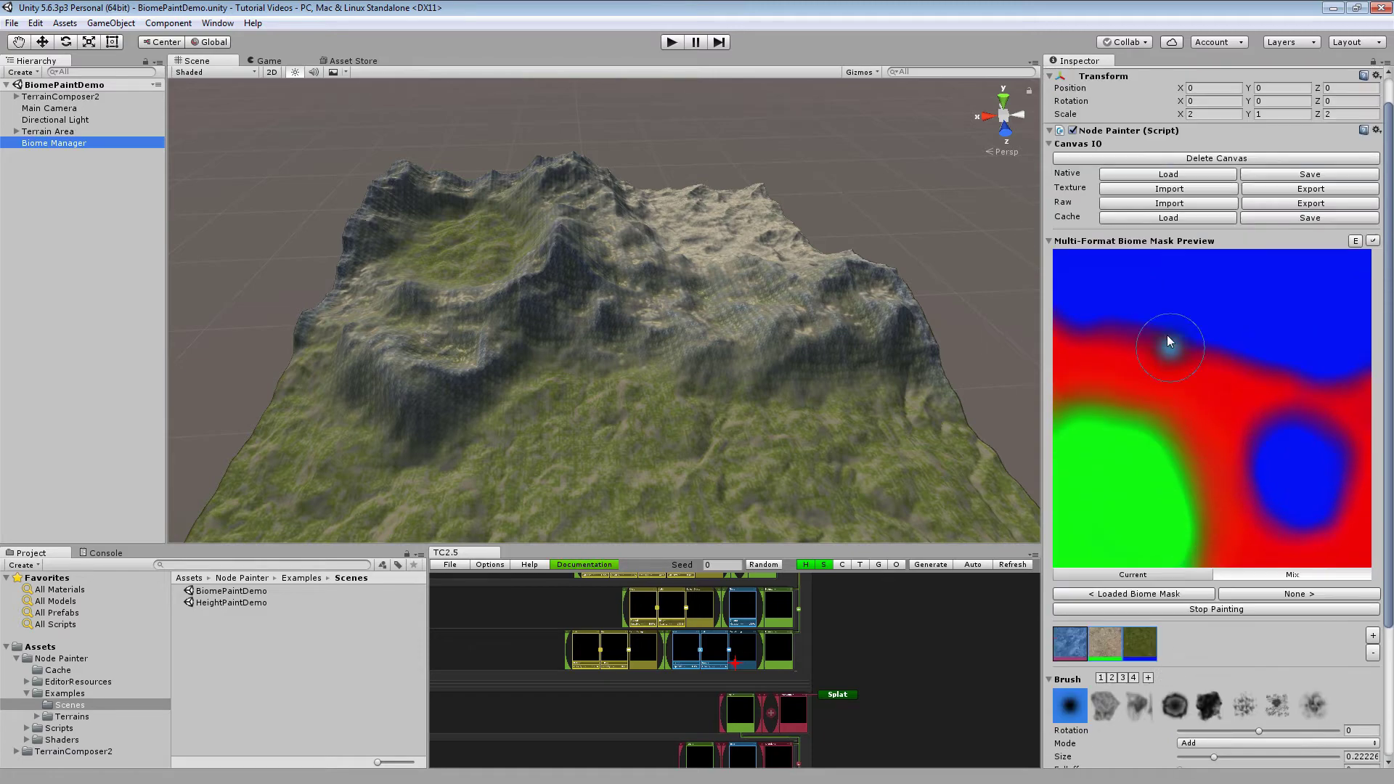
{"action": "scroll", "coordinate": [1169, 312], "scroll_direction": "down", "scroll_amount": 4}
{"action": "scroll", "coordinate": [1230, 365], "scroll_direction": "up", "scroll_amount": 4}
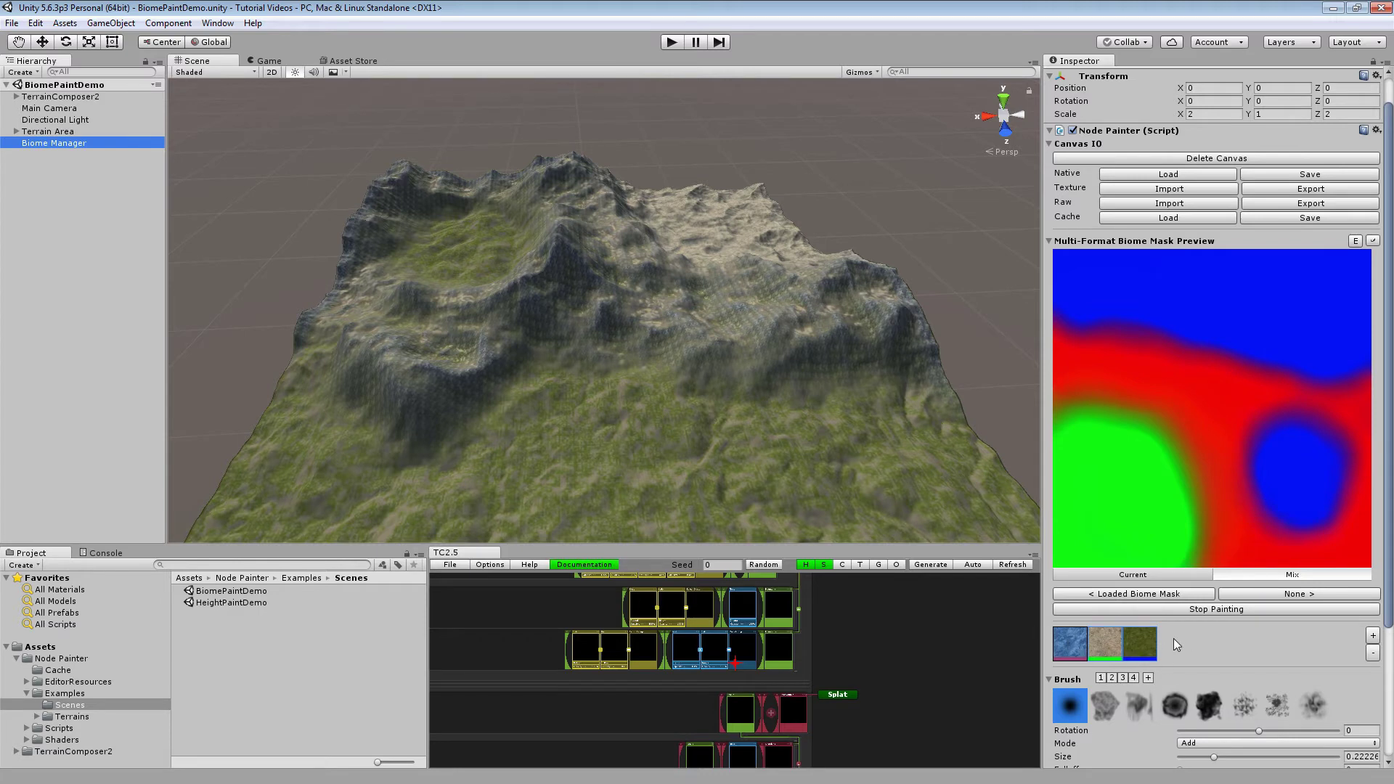
Switch through the sand, grass and rock biome channels, and review the brush and channel options beneath them.
{"action": "left_click", "coordinate": [1113, 646]}
{"action": "left_click", "coordinate": [1144, 648]}
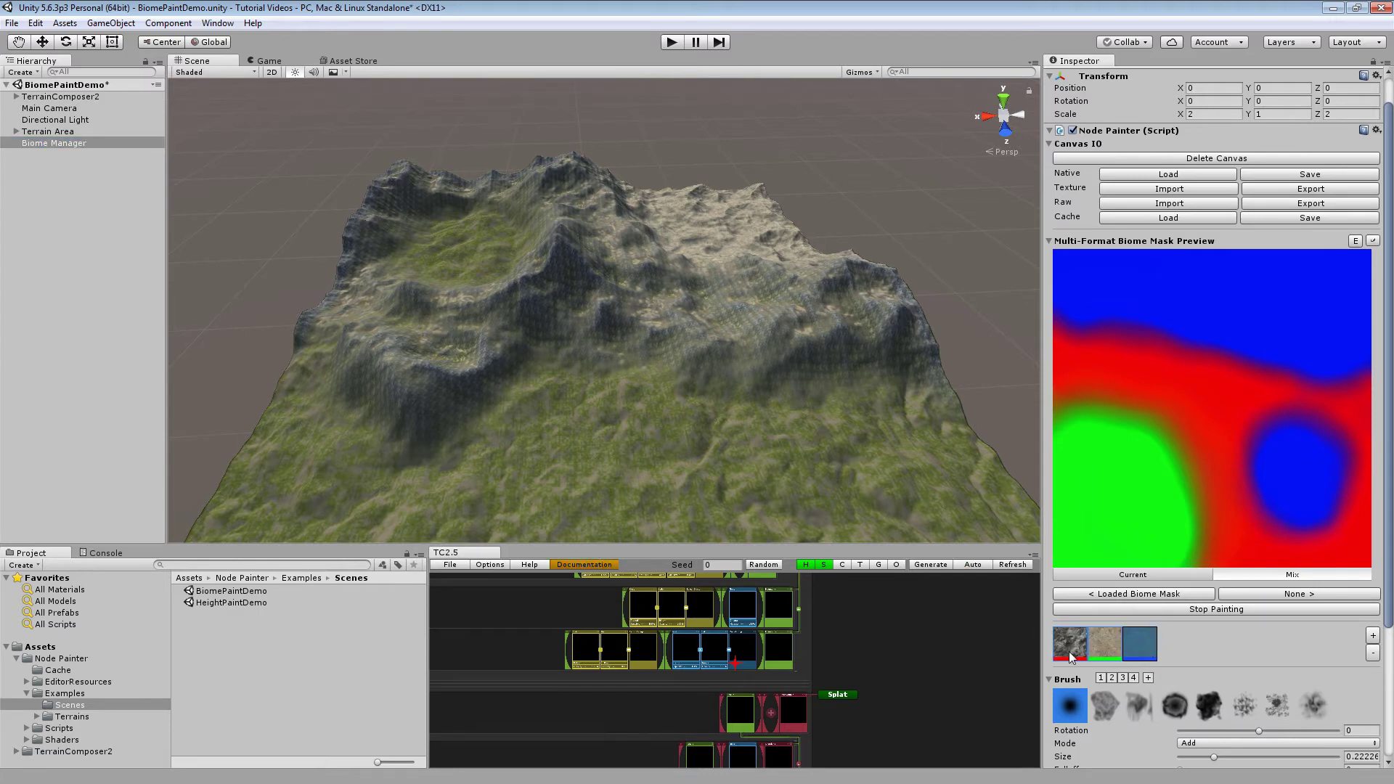
{"action": "left_click", "coordinate": [1069, 651]}
{"action": "middle_click_drag", "start_coordinate": [542, 378], "coordinate": [643, 397]}
{"action": "scroll", "coordinate": [1240, 490], "scroll_direction": "down", "scroll_amount": 3}
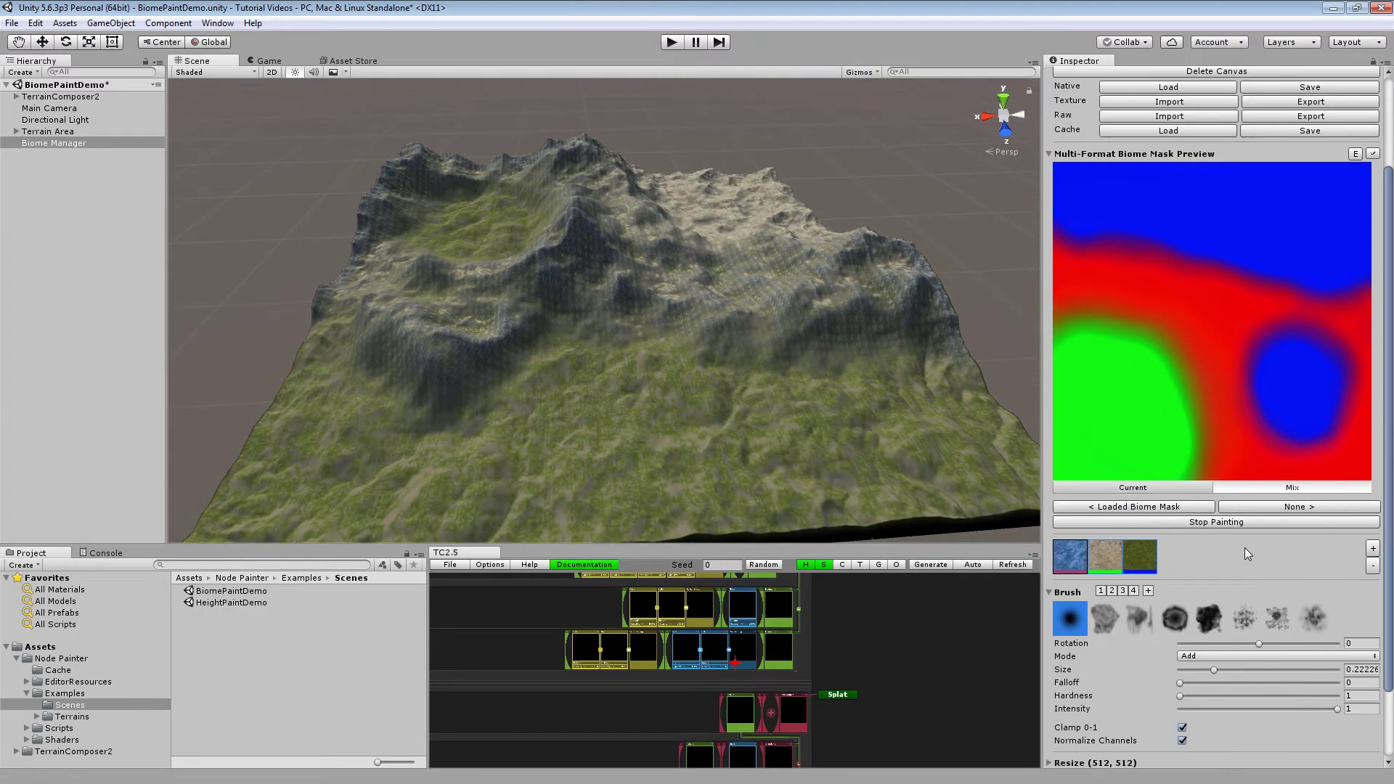
{"action": "scroll", "coordinate": [1275, 498], "scroll_direction": "down", "scroll_amount": 3}
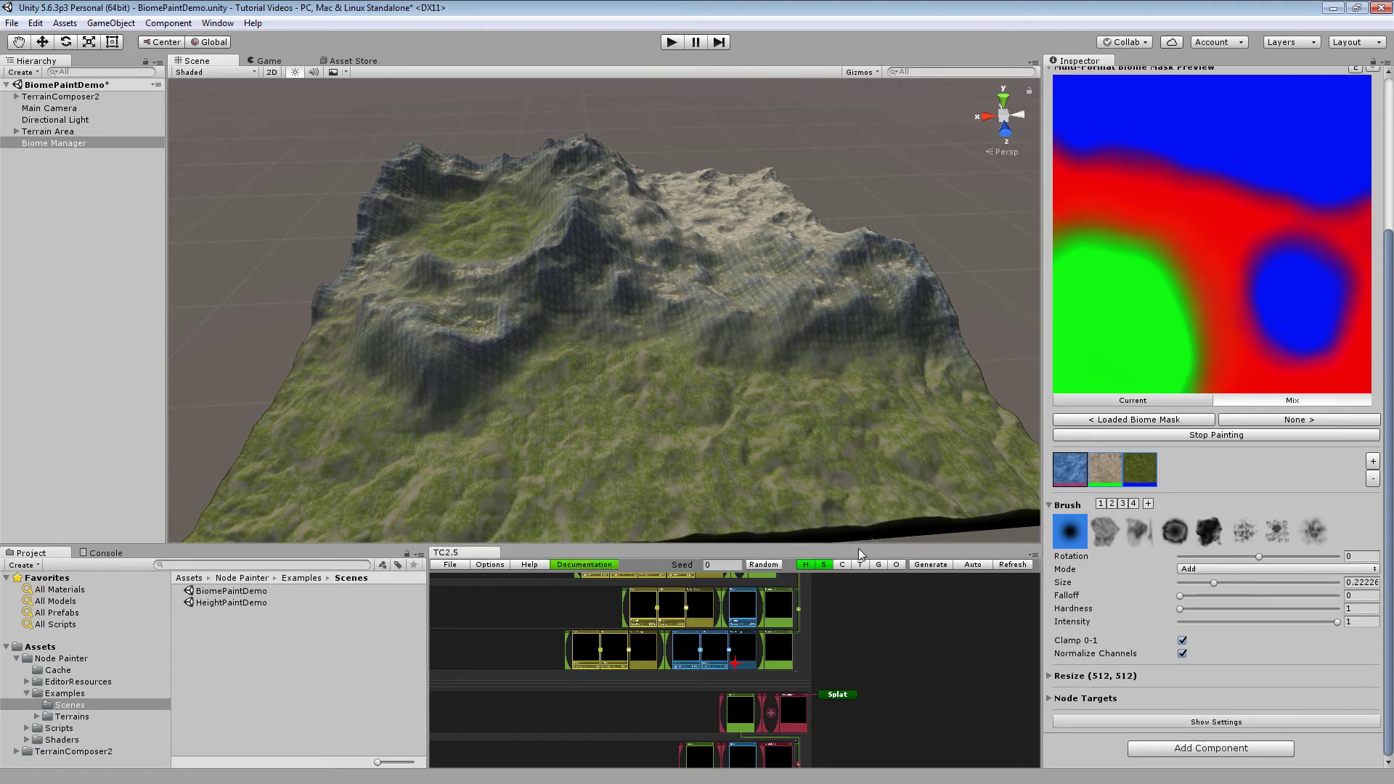
Enlarge the node graph and examine the Height output's biome layers and their mask nodes, collapsing the first layer's result group.
{"action": "left_click_drag", "start_coordinate": [864, 545], "coordinate": [864, 309]}
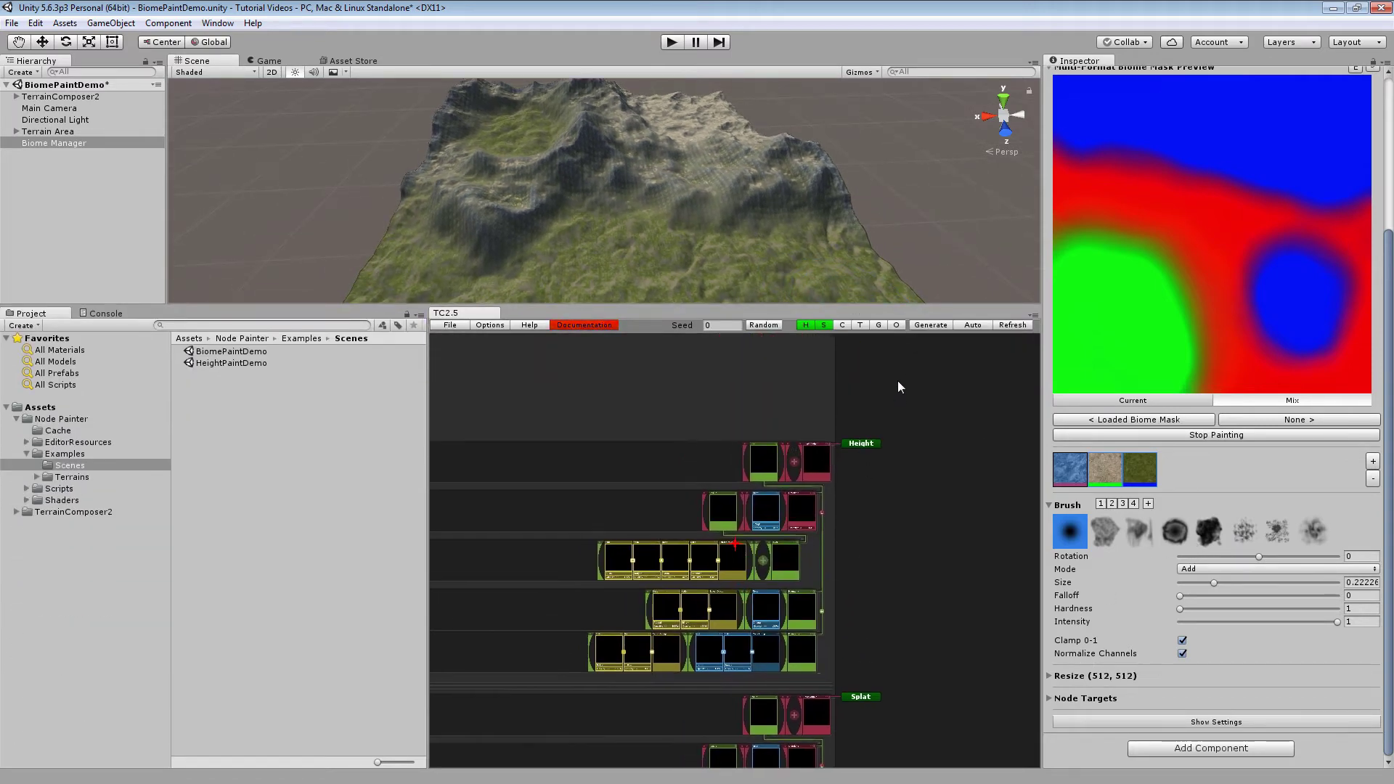
{"action": "scroll", "coordinate": [841, 500], "scroll_direction": "up", "scroll_amount": 2}
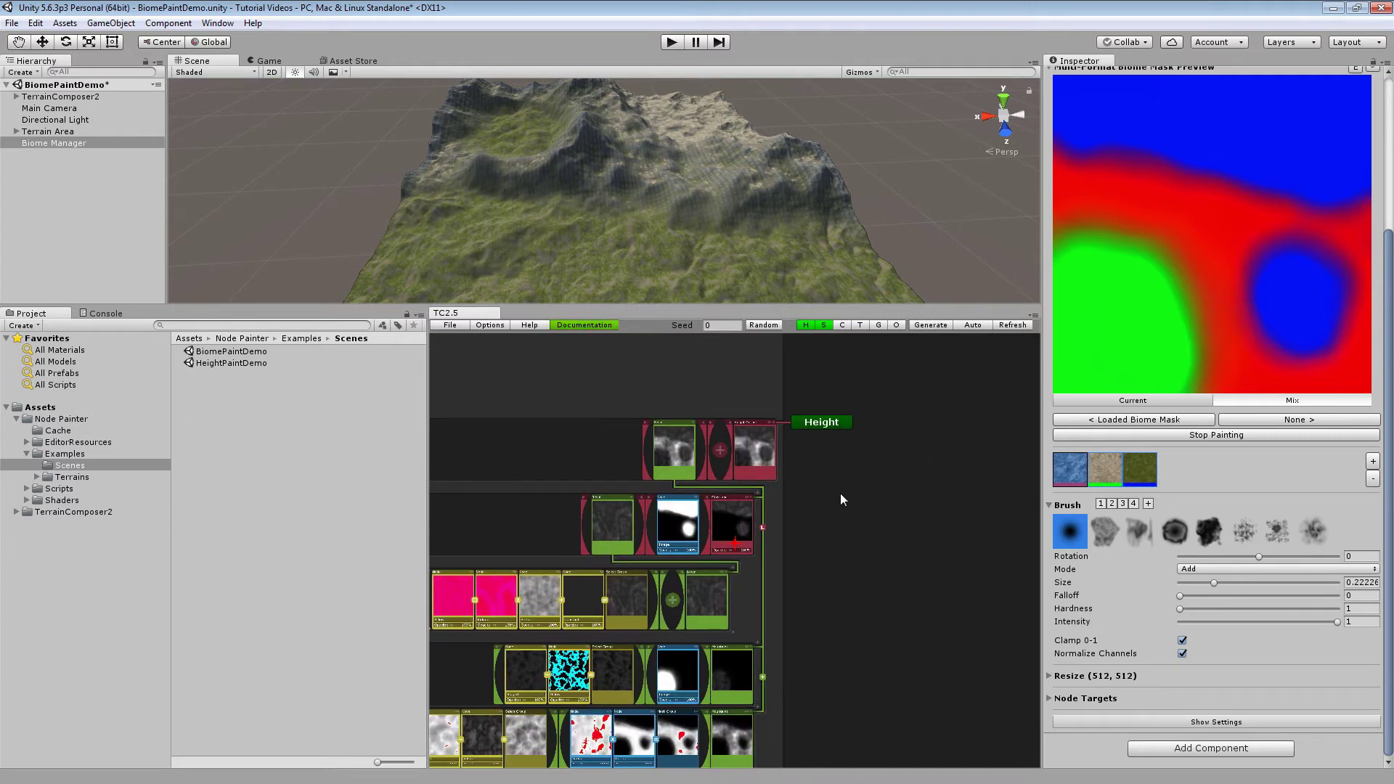
{"action": "scroll", "coordinate": [841, 499], "scroll_direction": "up", "scroll_amount": 3}
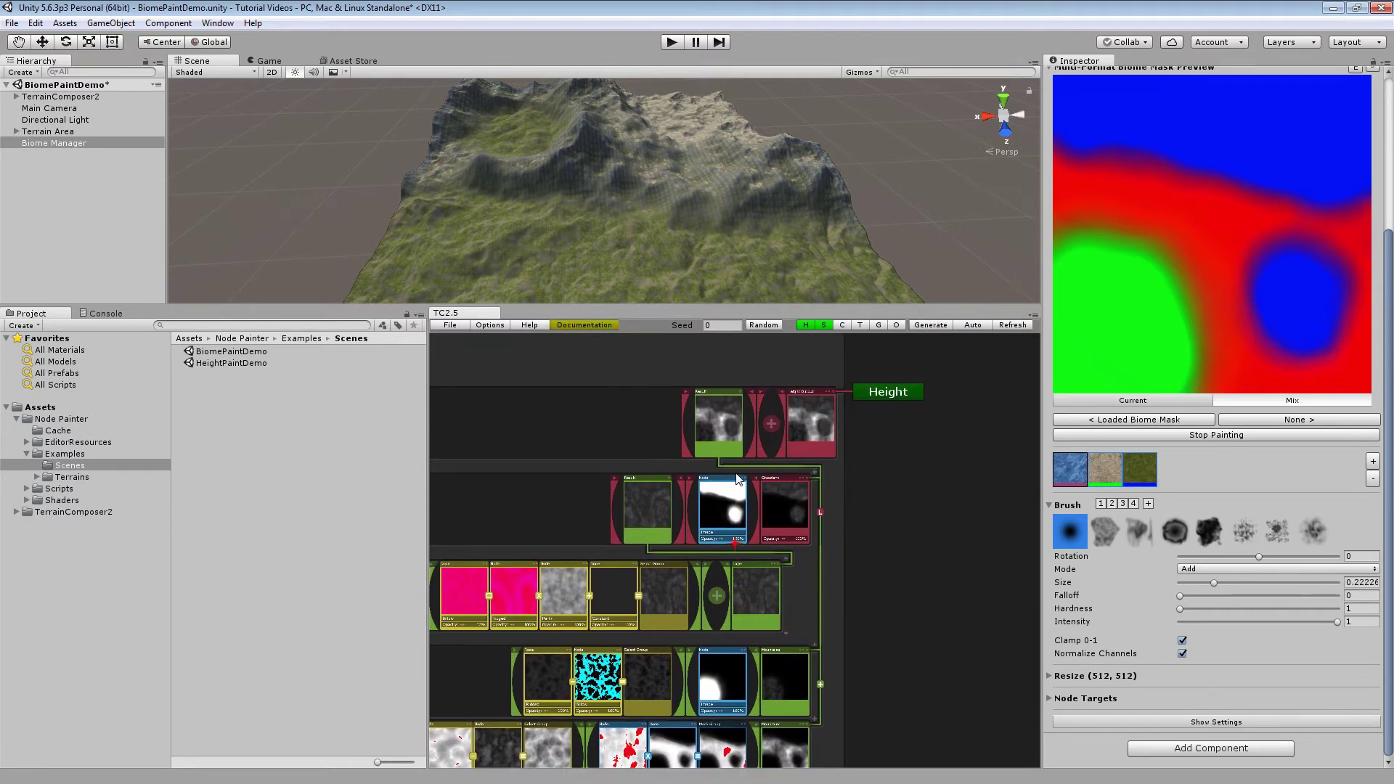
{"action": "left_click", "coordinate": [668, 480]}
{"action": "left_click", "coordinate": [670, 480]}
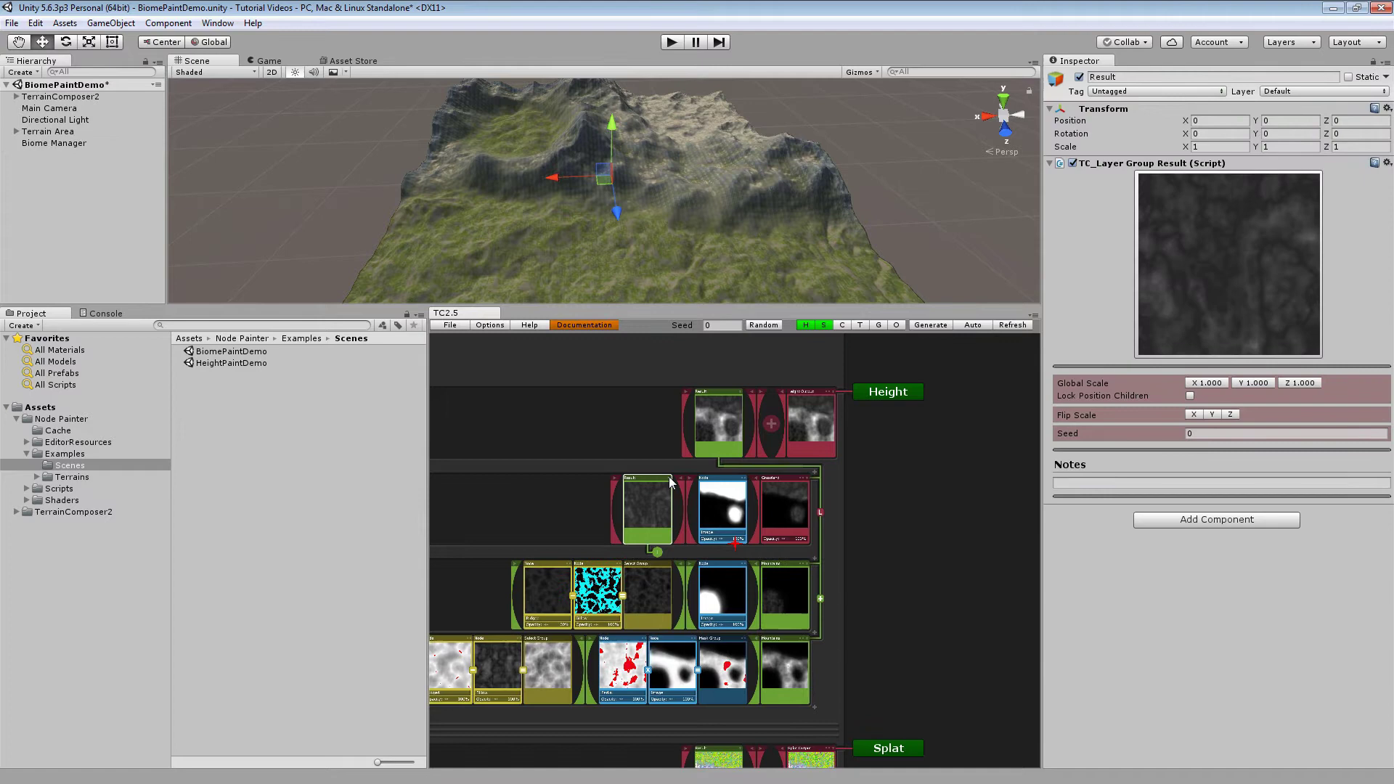
{"action": "left_click_drag", "start_coordinate": [919, 500], "coordinate": [944, 481]}
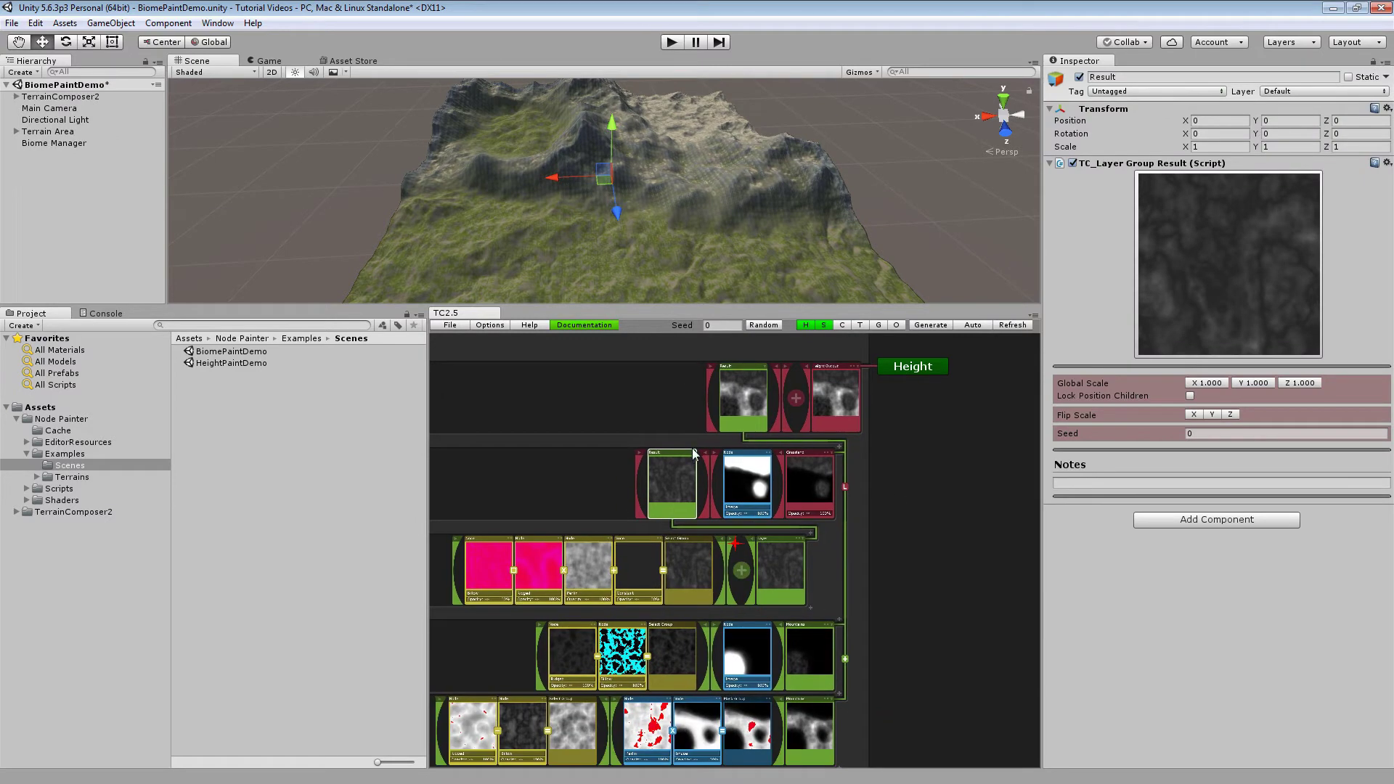
{"action": "left_click_drag", "start_coordinate": [695, 454], "coordinate": [715, 477]}
{"action": "scroll", "coordinate": [935, 524], "scroll_direction": "down", "scroll_amount": 2}
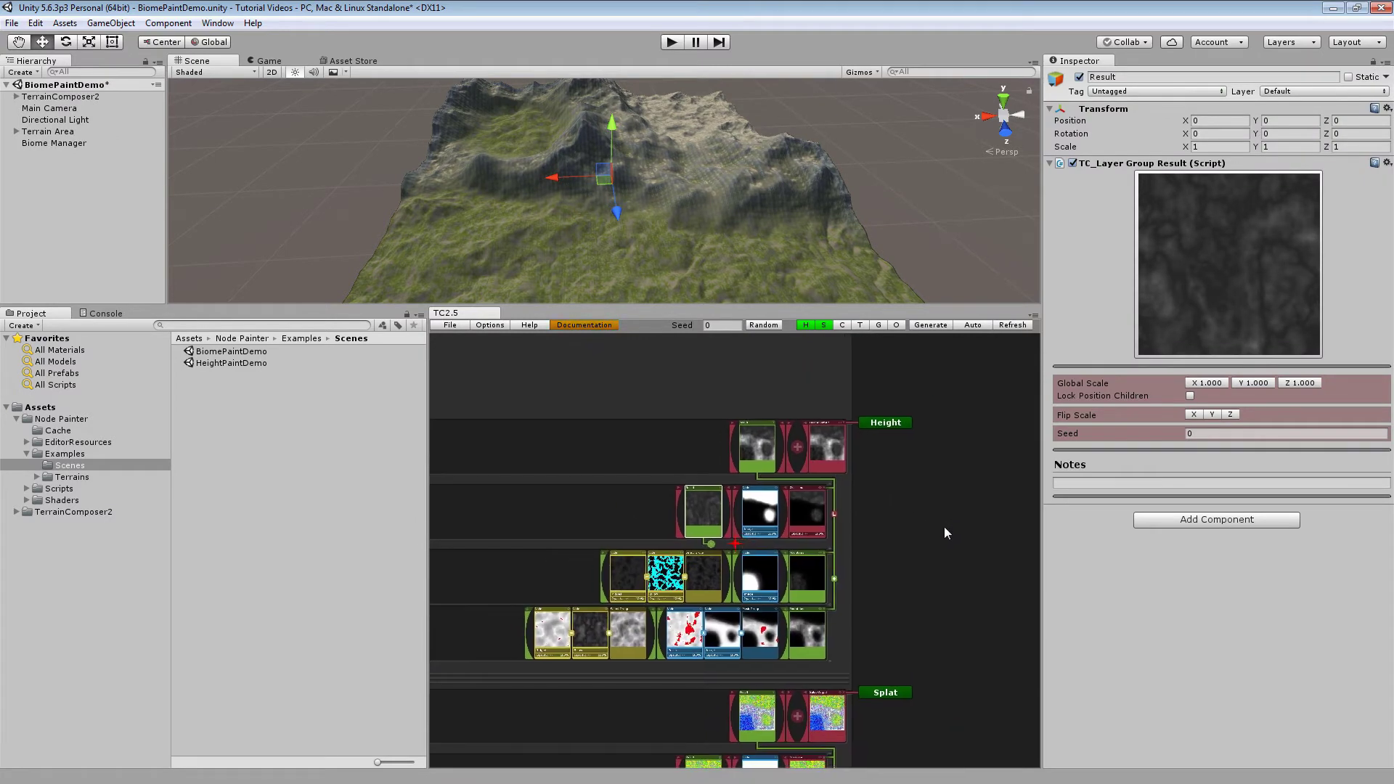
{"action": "scroll", "coordinate": [945, 527], "scroll_direction": "up", "scroll_amount": 3}
{"action": "left_click_drag", "start_coordinate": [953, 523], "coordinate": [984, 519]}
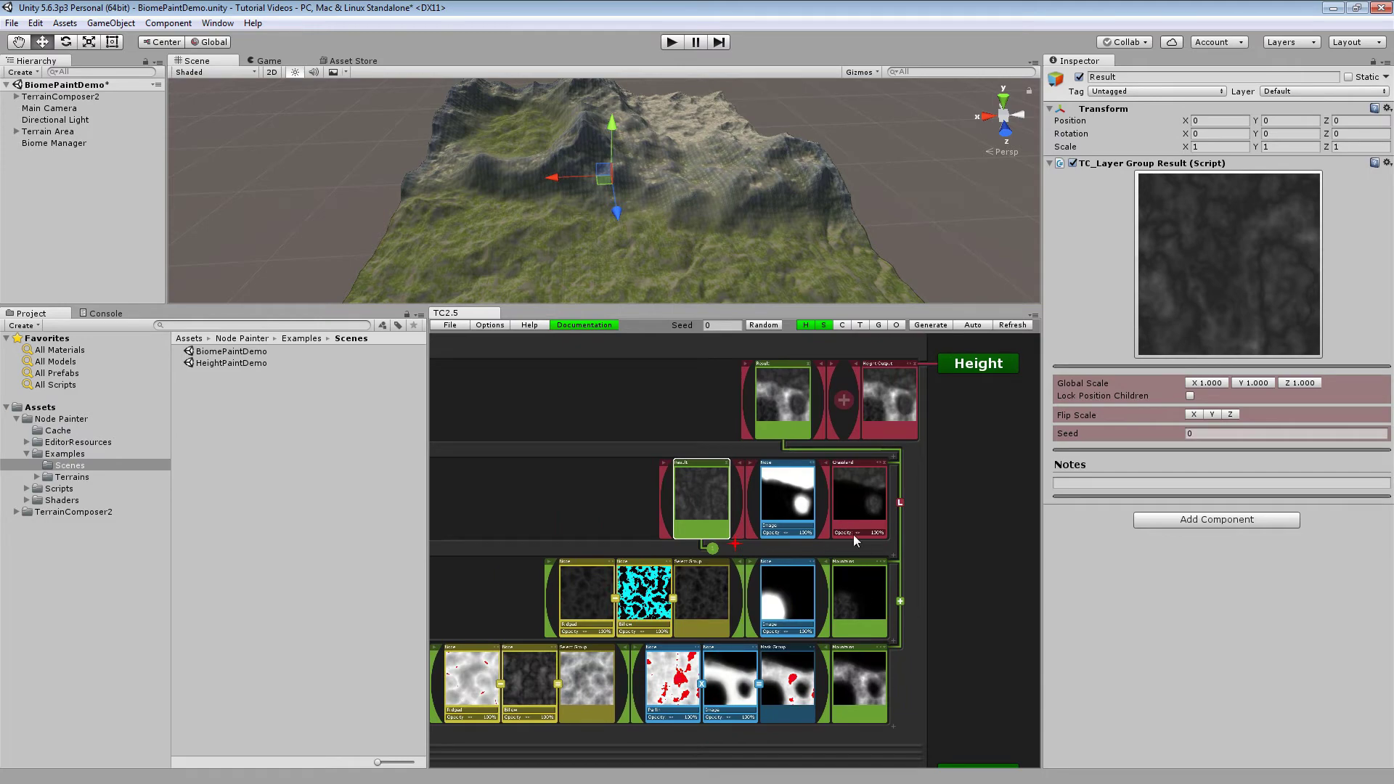
Examine the biome layers and image mask nodes of the Splat output and compare them with those of the Height output.
{"action": "scroll", "coordinate": [908, 455], "scroll_direction": "down", "scroll_amount": 2}
{"action": "left_click_drag", "start_coordinate": [845, 653], "coordinate": [857, 417]}
{"action": "left_click_drag", "start_coordinate": [859, 601], "coordinate": [868, 542]}
{"action": "scroll", "coordinate": [830, 514], "scroll_direction": "down", "scroll_amount": 2}
{"action": "scroll", "coordinate": [830, 514], "scroll_direction": "up", "scroll_amount": 3}
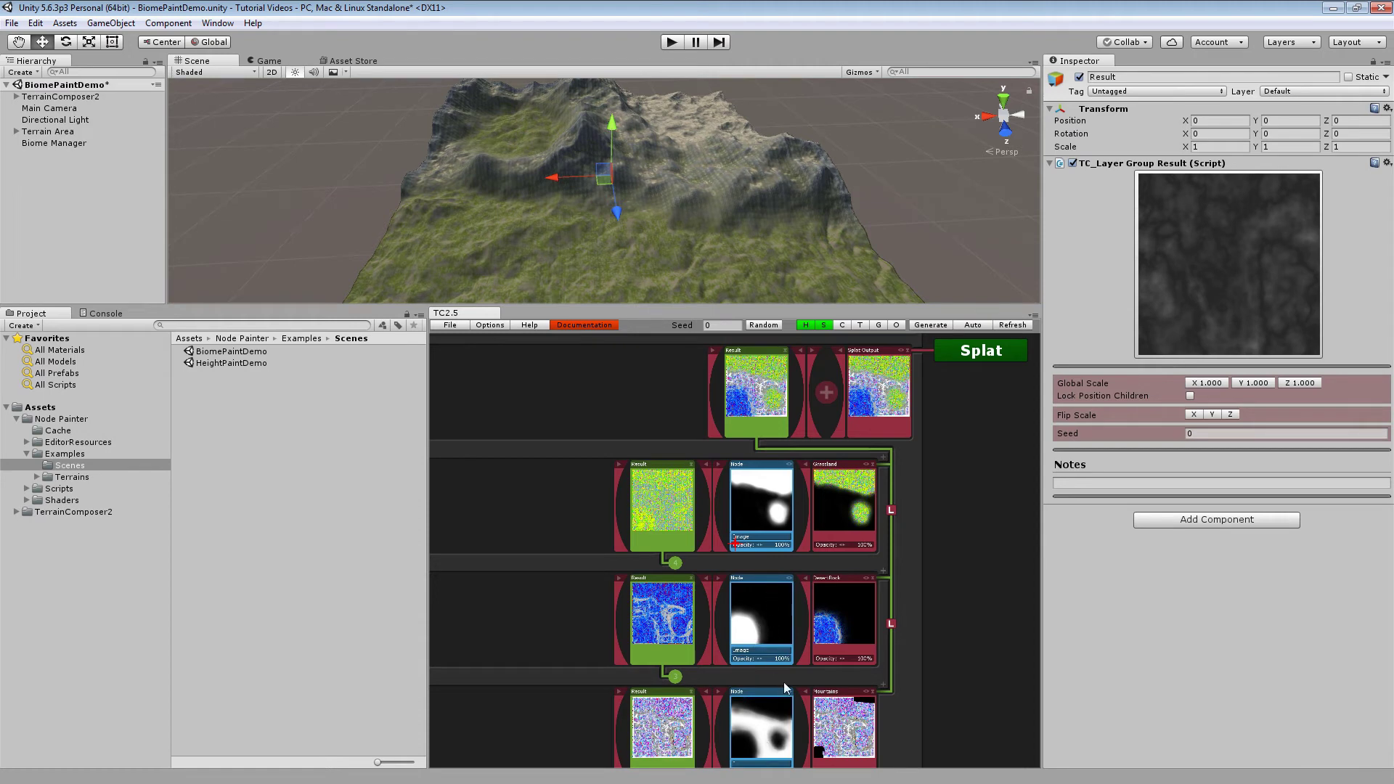
{"action": "scroll", "coordinate": [790, 672], "scroll_direction": "down", "scroll_amount": 3}
{"action": "left_click_drag", "start_coordinate": [854, 356], "coordinate": [886, 607]}
{"action": "scroll", "coordinate": [828, 590], "scroll_direction": "up", "scroll_amount": 3}
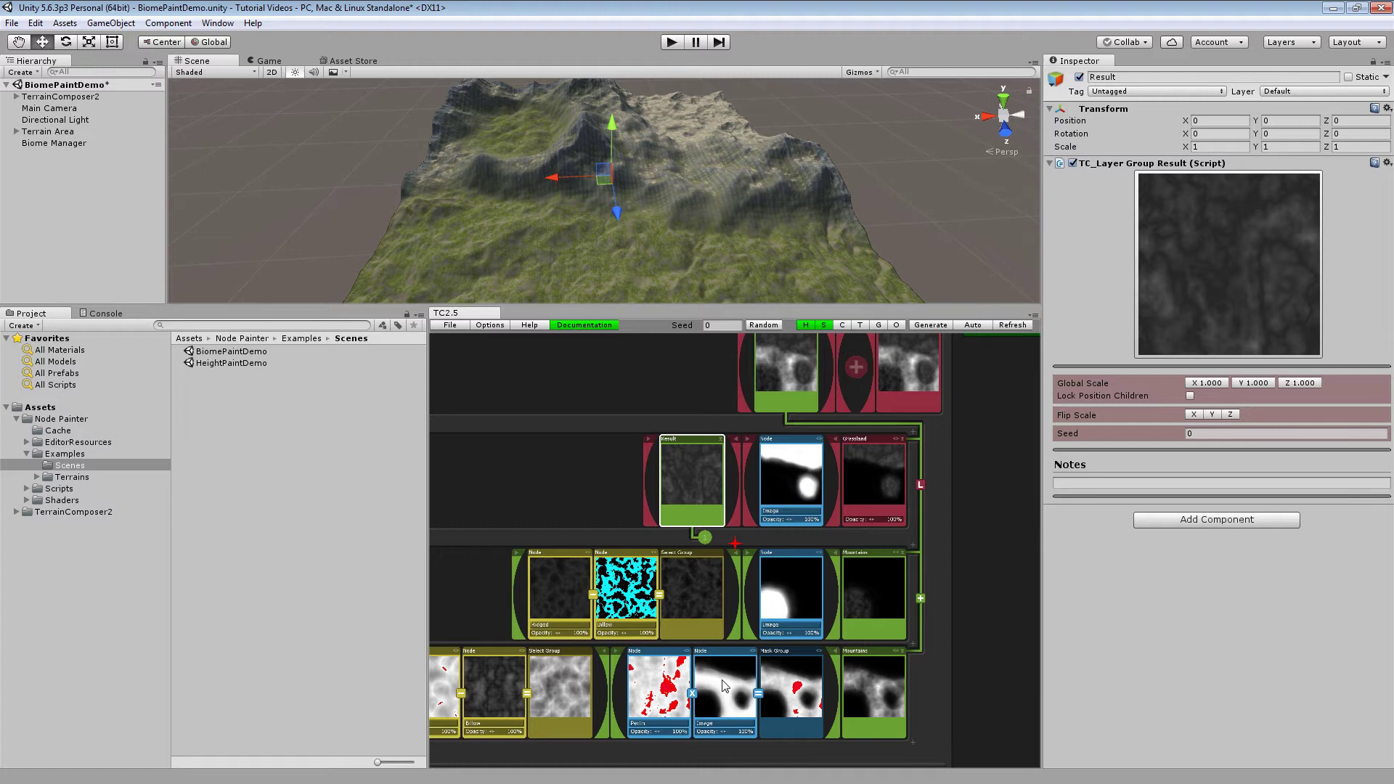
Reselect the Biome Manager and give the scene view more room above the node graph.
{"action": "left_click", "coordinate": [75, 145]}
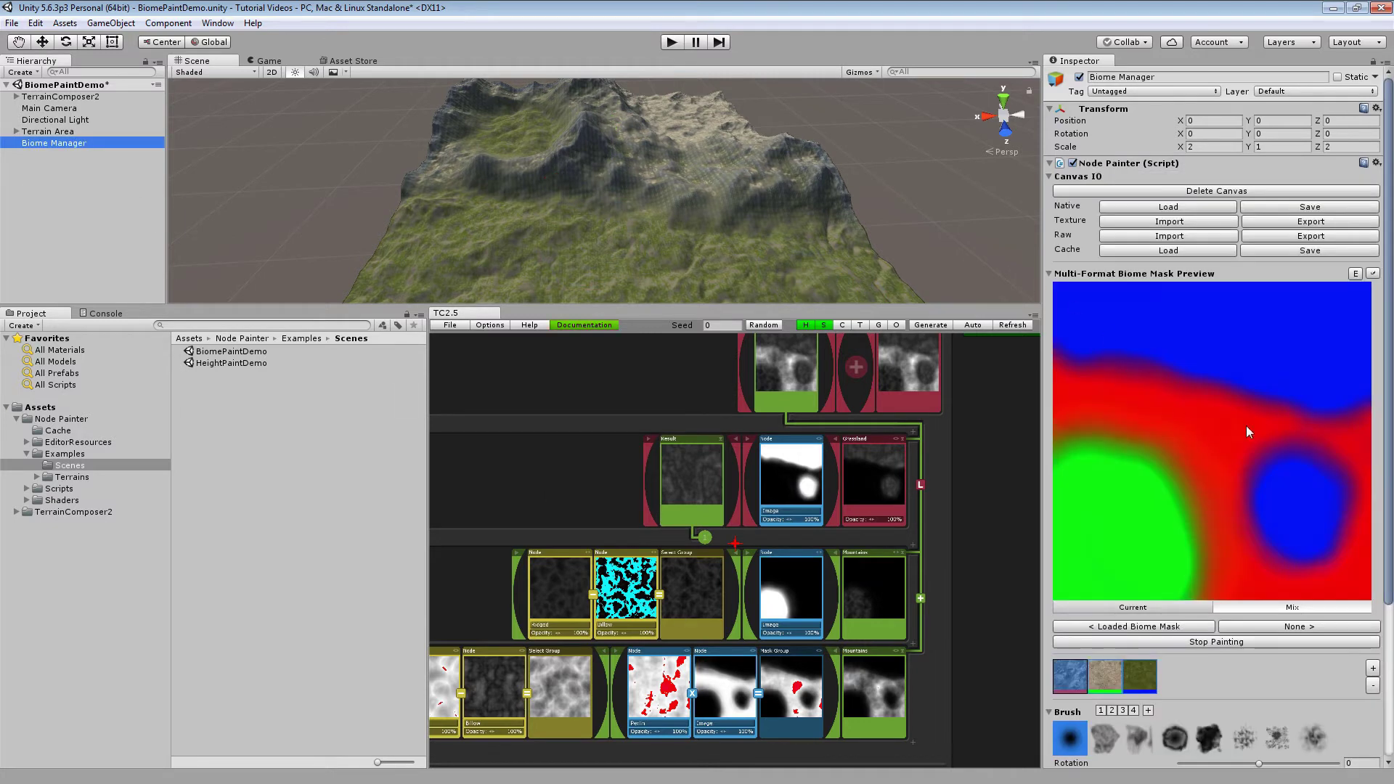
{"action": "left_click_drag", "start_coordinate": [865, 579], "coordinate": [889, 488]}
{"action": "scroll", "coordinate": [793, 581], "scroll_direction": "up", "scroll_amount": 3}
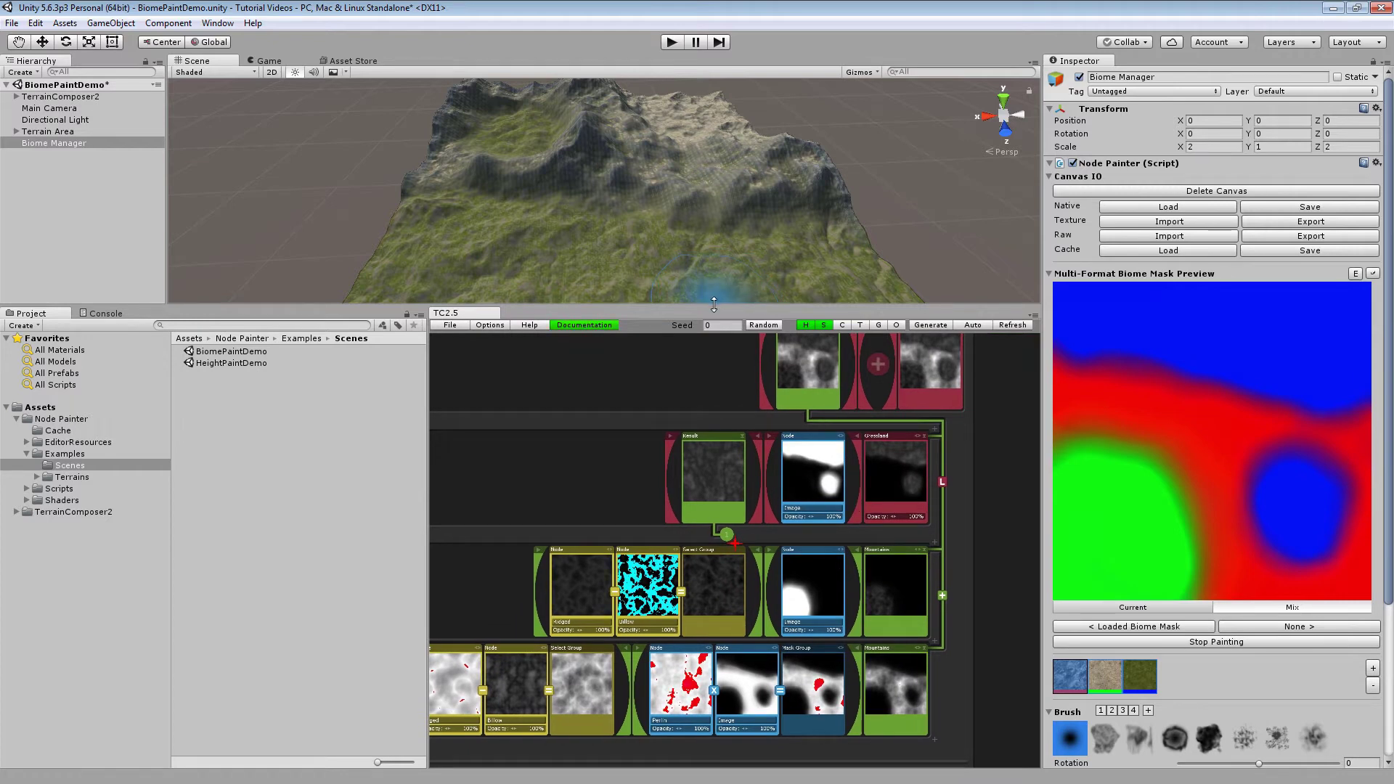
{"action": "left_click_drag", "start_coordinate": [713, 305], "coordinate": [714, 493]}
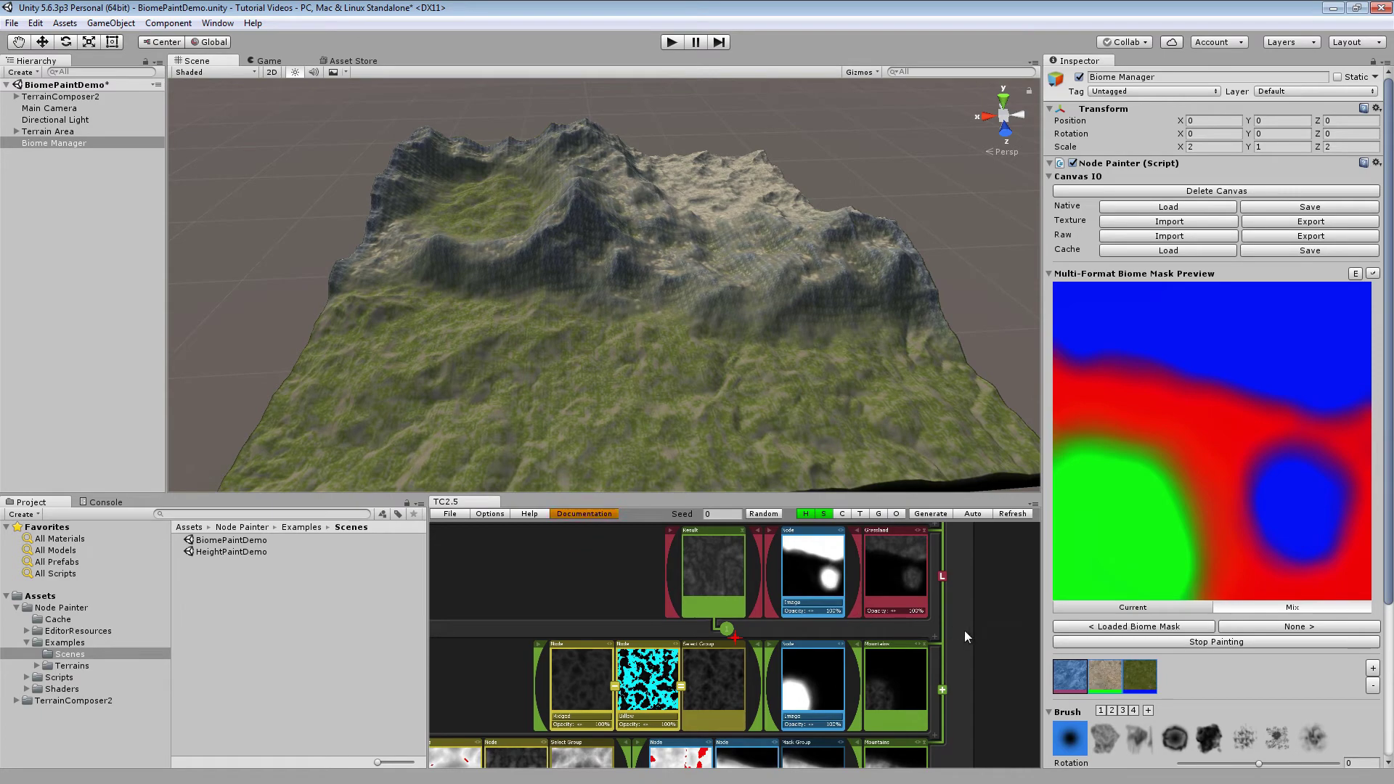
{"action": "left_click_drag", "start_coordinate": [808, 501], "coordinate": [810, 581]}
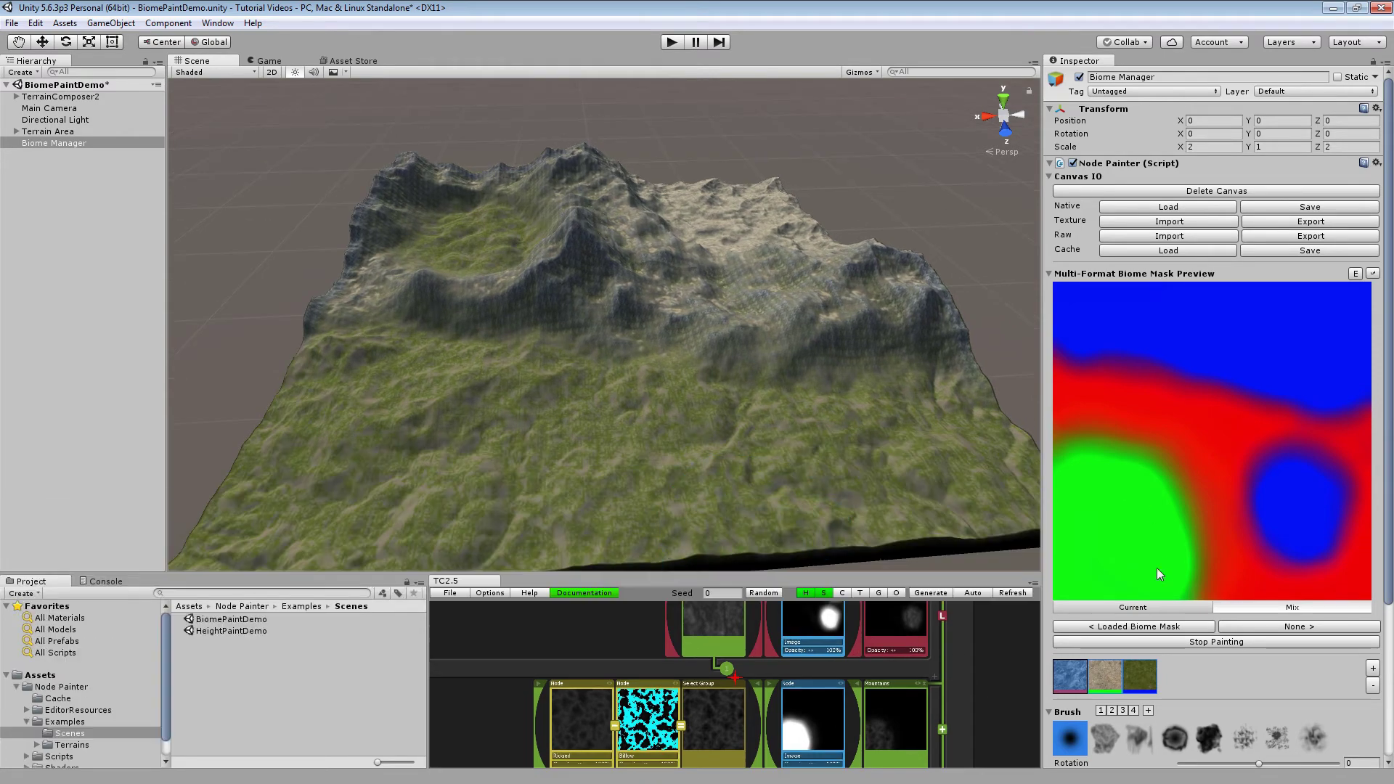
Paint a rock biome stroke on the grassland in the terrain's foreground and undo it.
{"action": "middle_click_drag", "start_coordinate": [627, 399], "coordinate": [656, 408]}
{"action": "mouse_move", "coordinate": [525, 360]}
{"action": "left_mouse_down"}
{"action": "mouse_move", "coordinate": [476, 387]}
{"action": "mouse_move", "coordinate": [534, 350]}
{"action": "mouse_move", "coordinate": [492, 363]}
{"action": "left_mouse_up"}
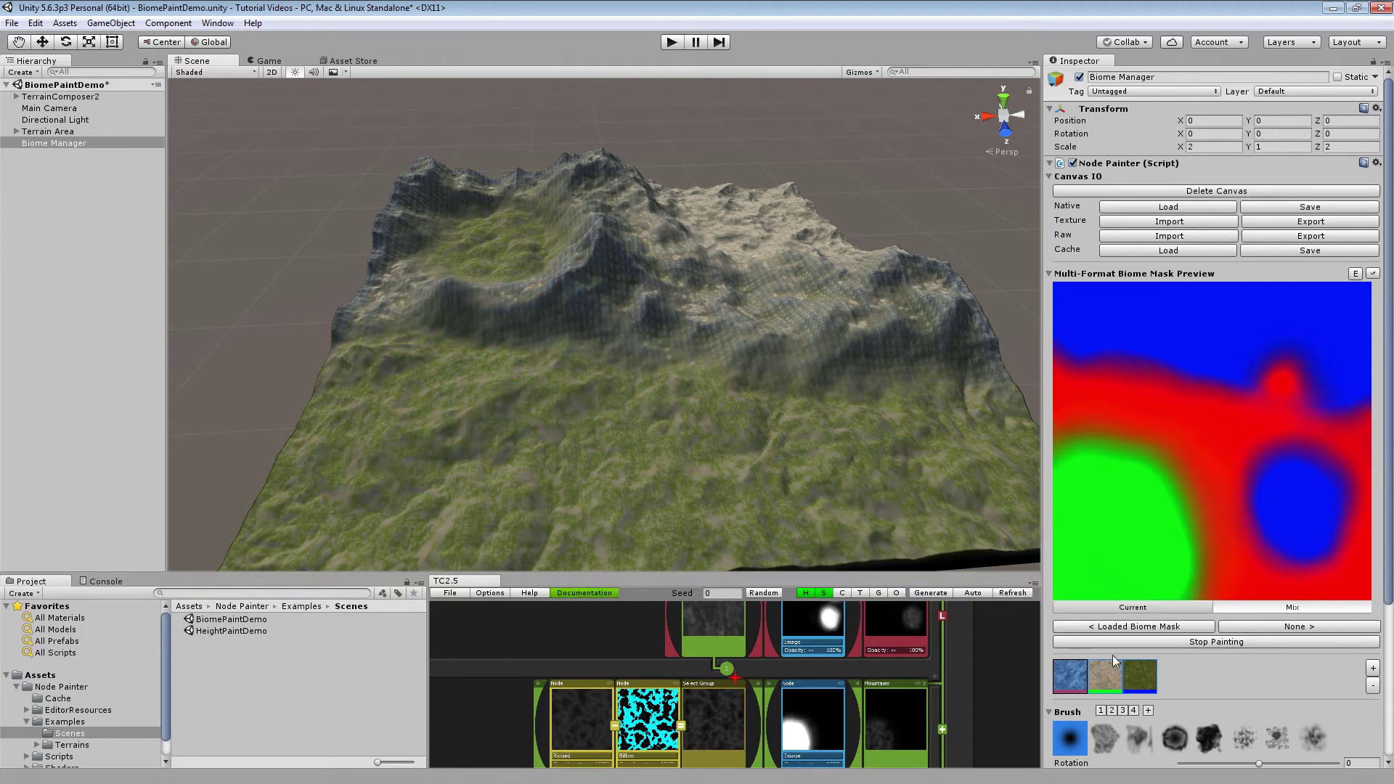
{"action": "left_click", "coordinate": [1136, 629]}
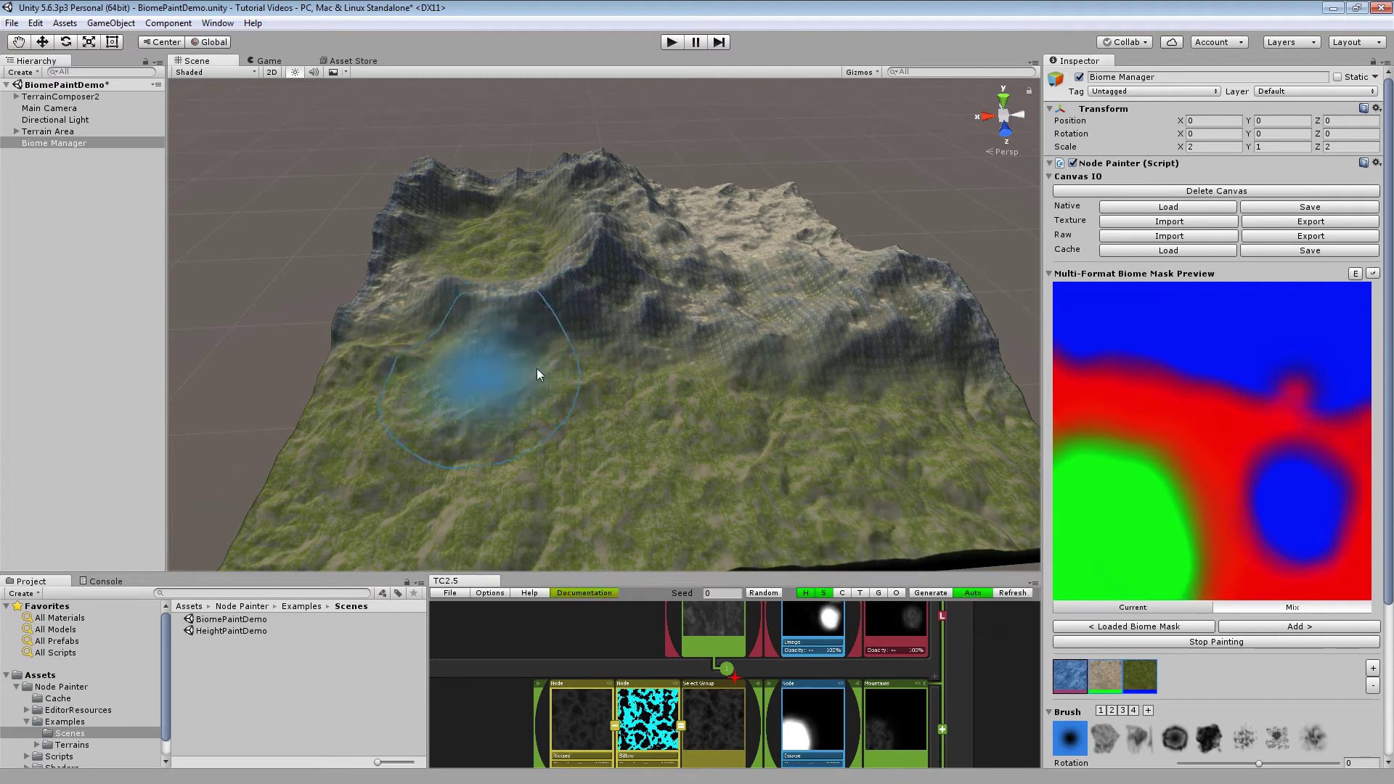
Paint the rock biome over the grassy foreground and the sand biome beside it, and inspect the regenerated terrain from the side.
{"action": "mouse_move", "coordinate": [537, 368]}
{"action": "left_mouse_down"}
{"action": "mouse_move", "coordinate": [472, 407]}
{"action": "mouse_move", "coordinate": [498, 396]}
{"action": "left_mouse_up"}
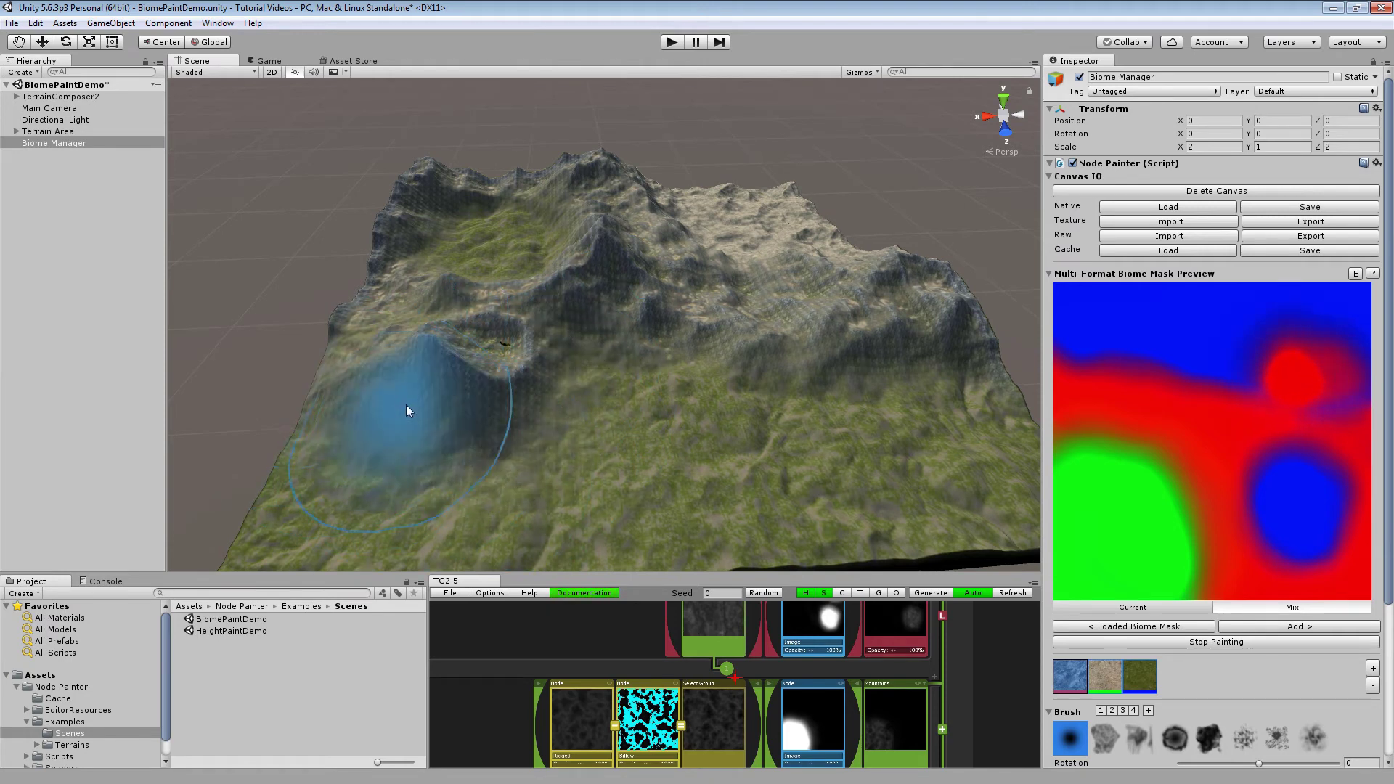
{"action": "mouse_move", "coordinate": [406, 411]}
{"action": "left_mouse_down"}
{"action": "mouse_move", "coordinate": [416, 512]}
{"action": "mouse_move", "coordinate": [542, 409]}
{"action": "left_mouse_up"}
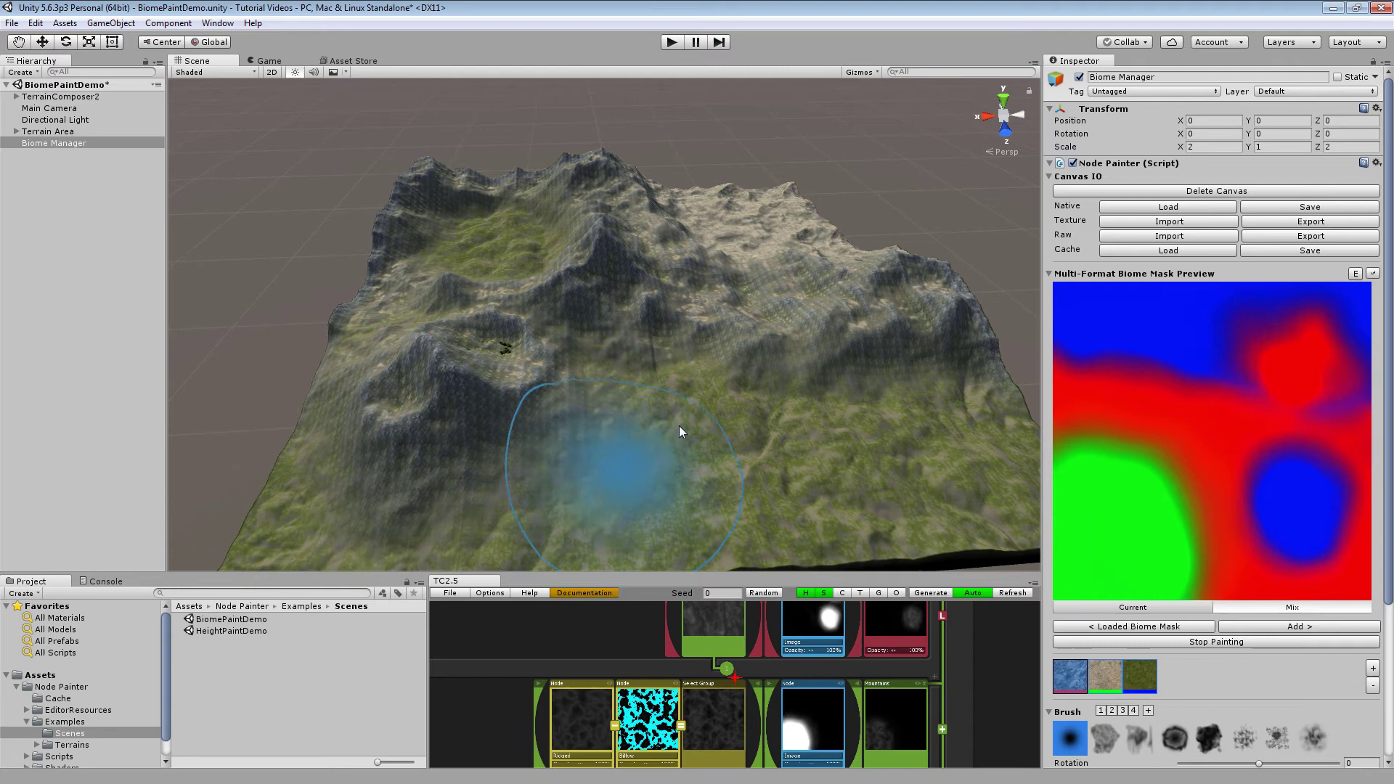
{"action": "left_click", "coordinate": [1116, 677]}
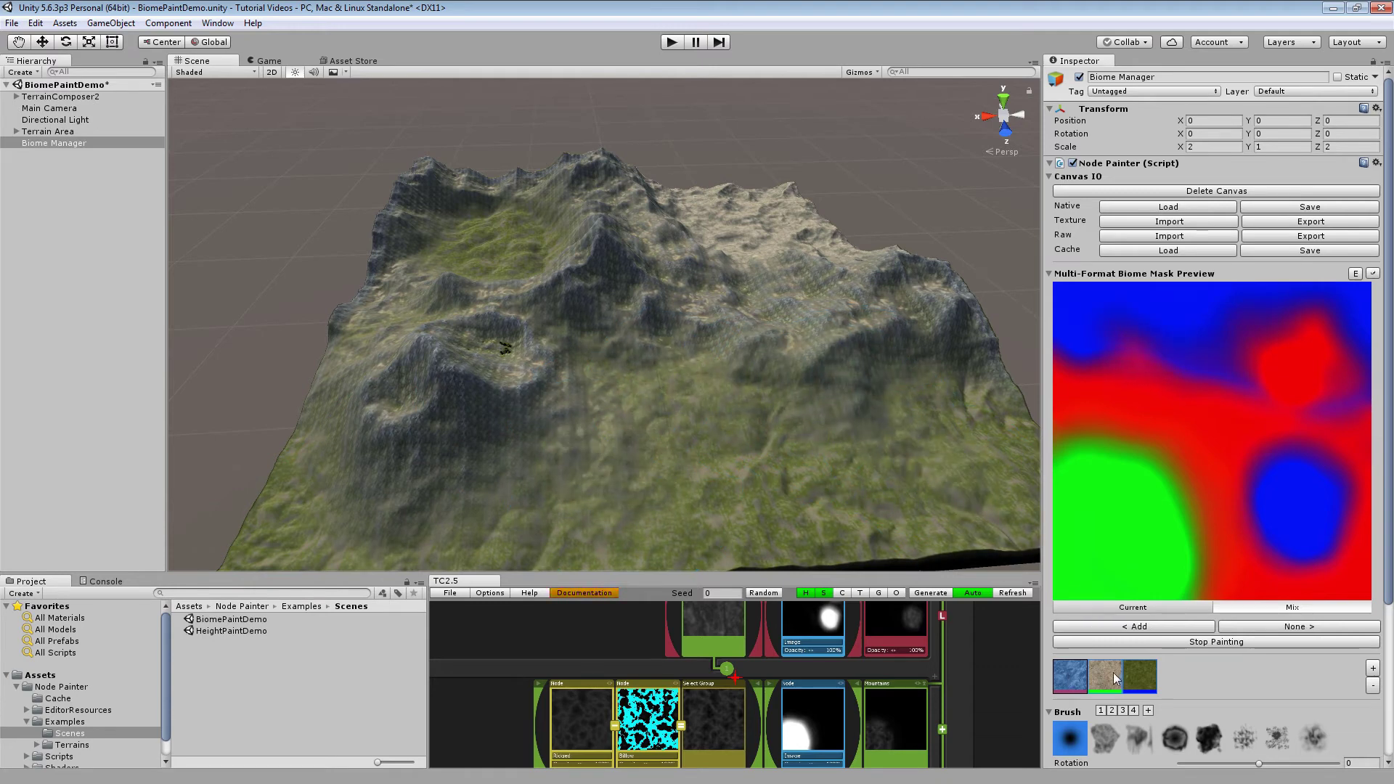
{"action": "mouse_move", "coordinate": [675, 442]}
{"action": "left_mouse_down"}
{"action": "mouse_move", "coordinate": [647, 395]}
{"action": "mouse_move", "coordinate": [643, 437]}
{"action": "mouse_move", "coordinate": [652, 396]}
{"action": "mouse_move", "coordinate": [625, 384]}
{"action": "mouse_move", "coordinate": [640, 445]}
{"action": "mouse_move", "coordinate": [565, 470]}
{"action": "mouse_move", "coordinate": [561, 424]}
{"action": "mouse_move", "coordinate": [642, 372]}
{"action": "mouse_move", "coordinate": [735, 470]}
{"action": "mouse_move", "coordinate": [534, 499]}
{"action": "mouse_move", "coordinate": [676, 527]}
{"action": "left_mouse_up"}
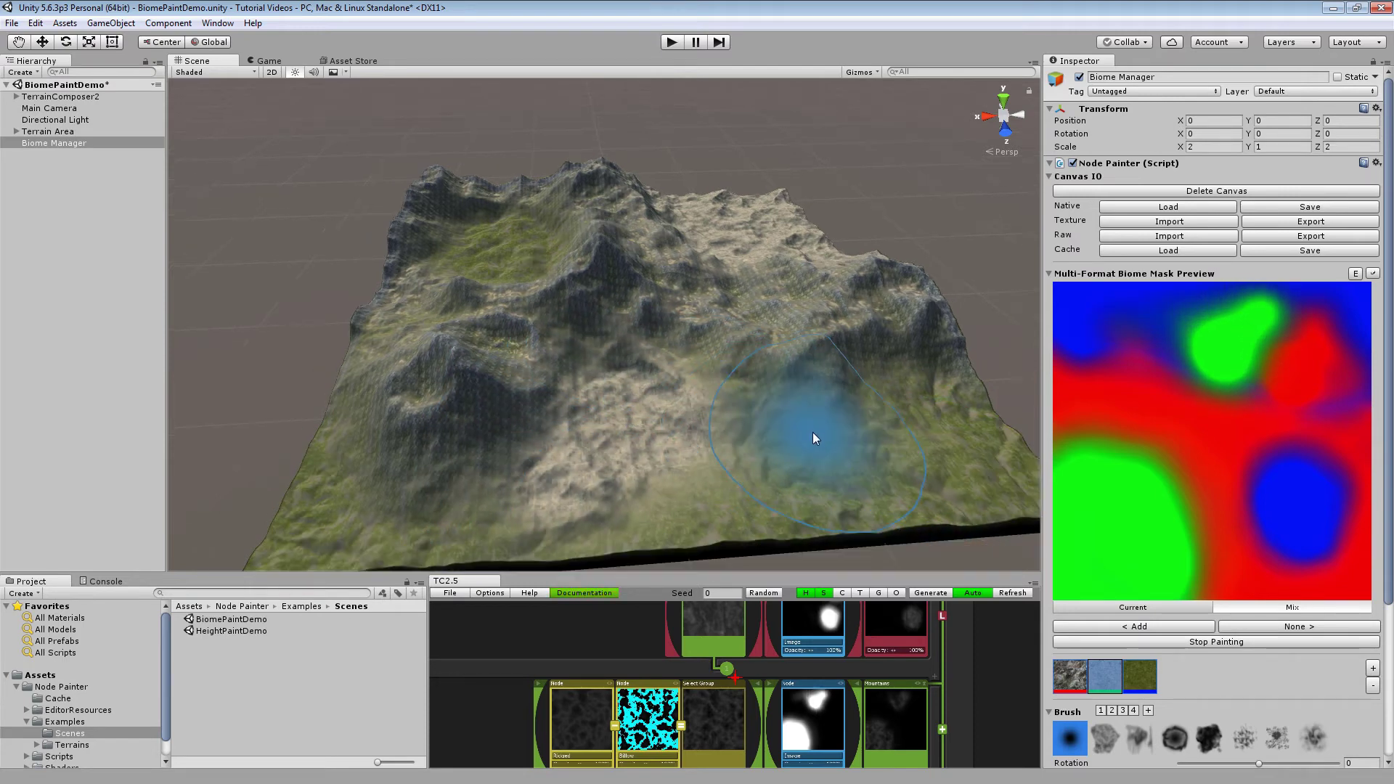
{"action": "left_click_drag", "start_coordinate": [830, 378], "coordinate": [738, 343], "text": "alt"}
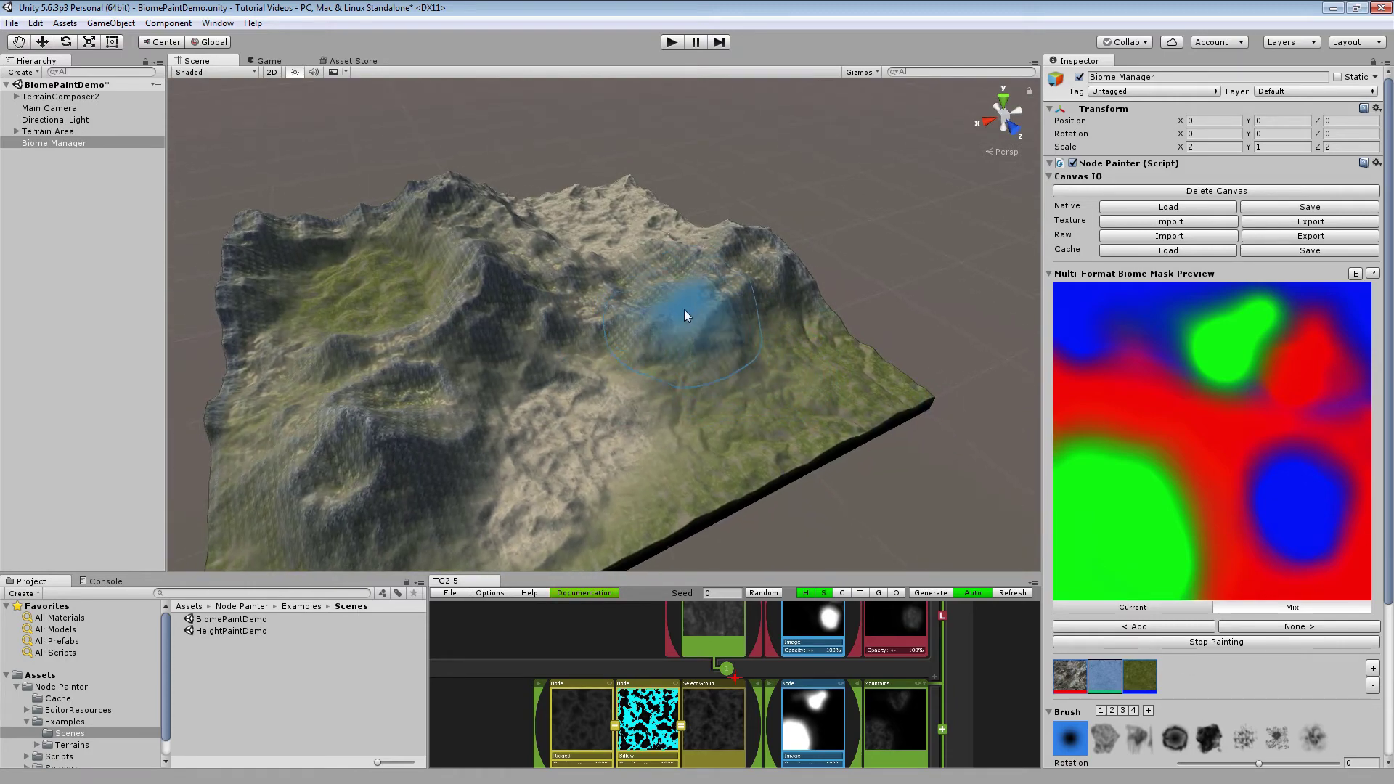
{"action": "middle_click_drag", "start_coordinate": [687, 311], "coordinate": [745, 311]}
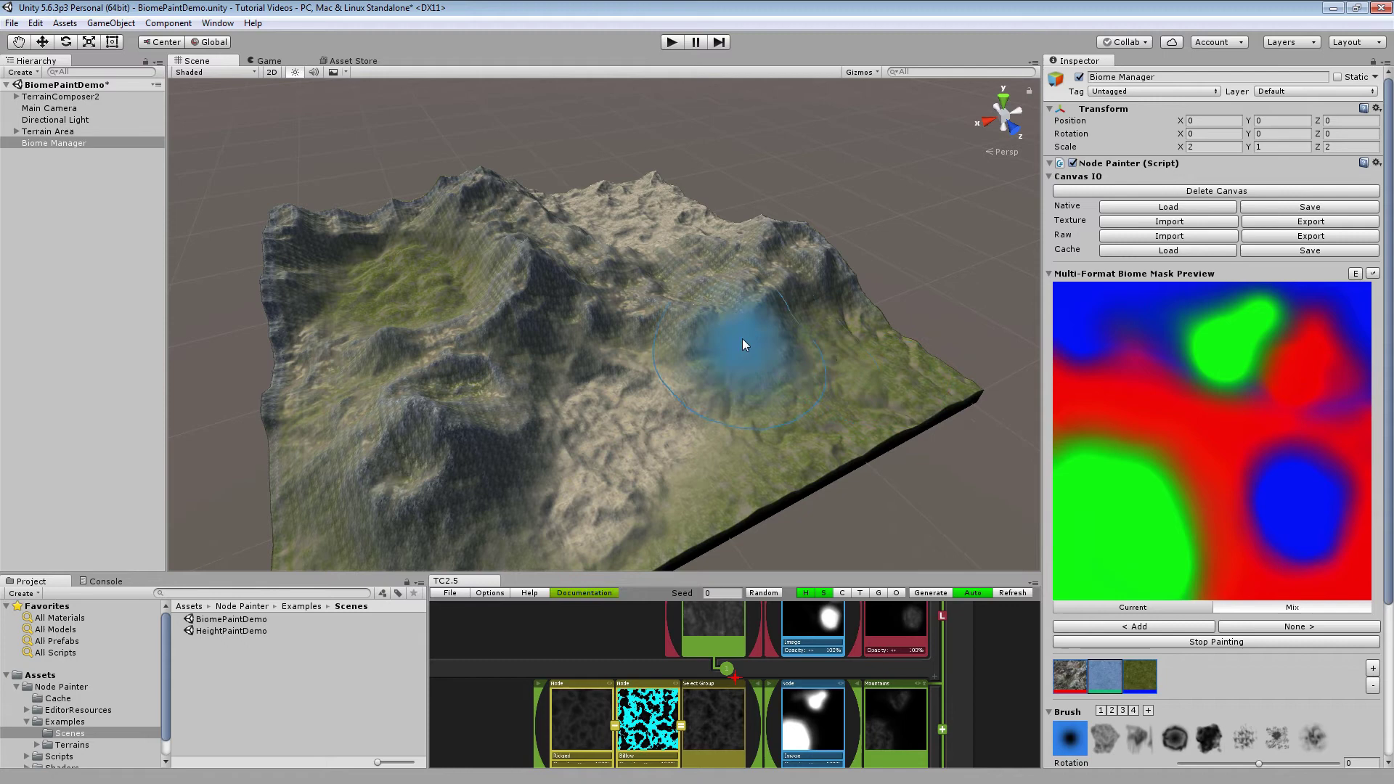
{"action": "scroll", "coordinate": [1215, 385], "scroll_direction": "down", "scroll_amount": 2}
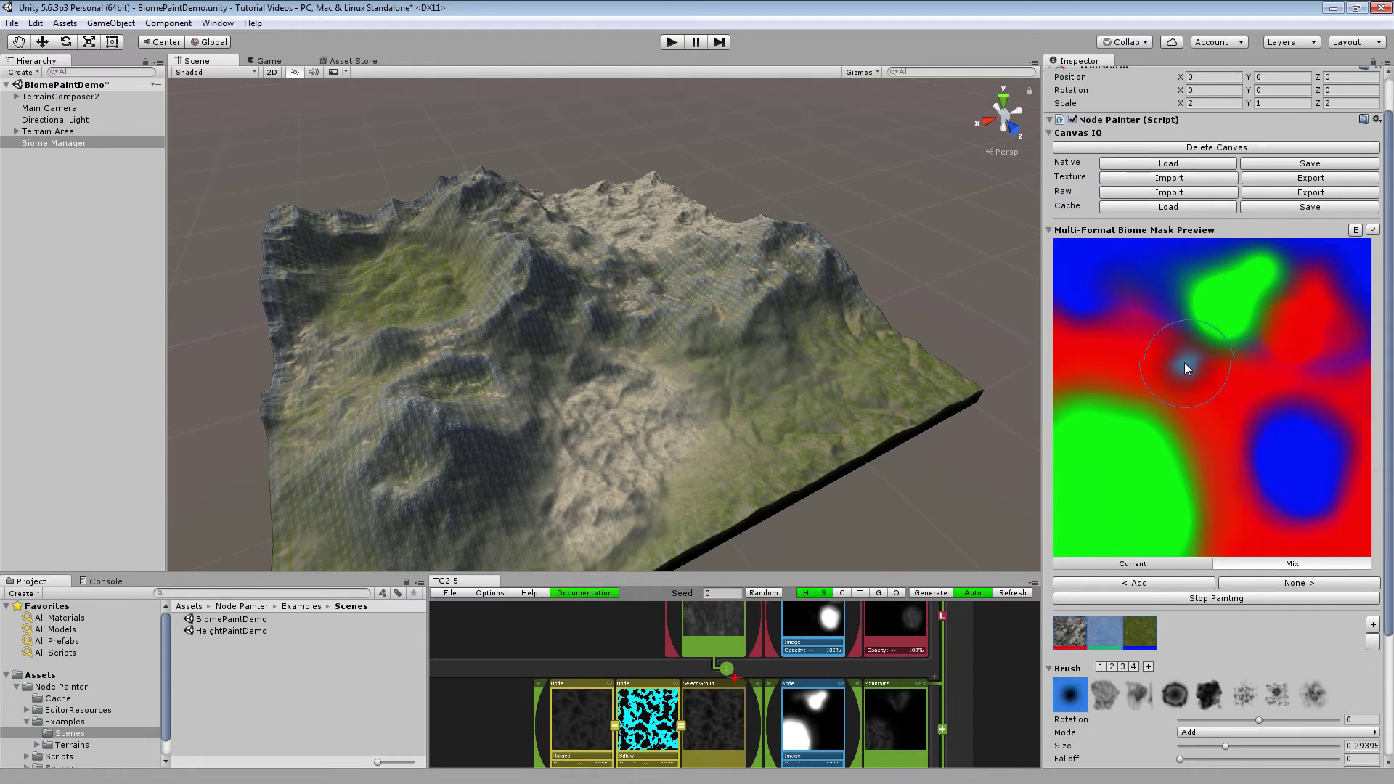
Create a new scene without saving the BiomePaintDemo changes, and start a new TerrainComposer2 project in it.
{"action": "left_click", "coordinate": [12, 24]}
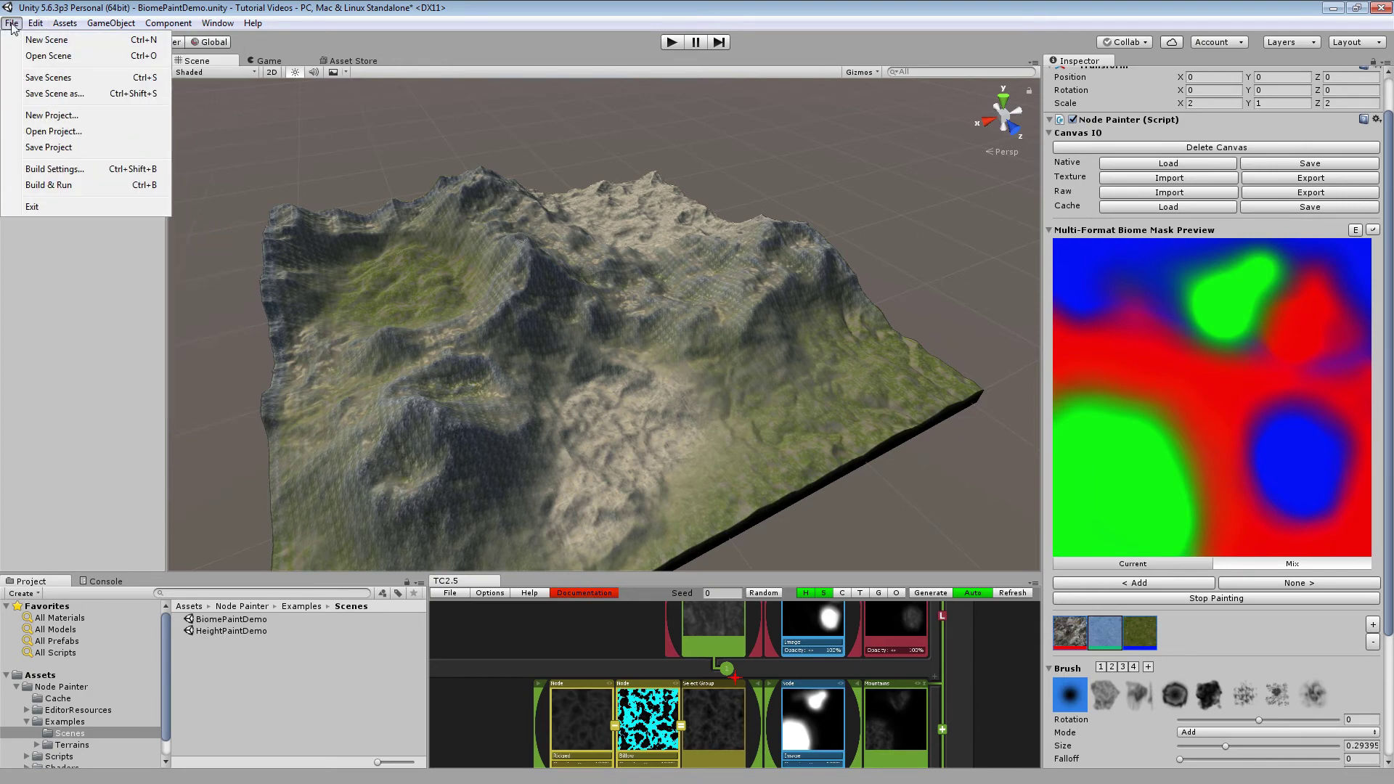
{"action": "left_click", "coordinate": [27, 40]}
{"action": "left_click", "coordinate": [734, 433]}
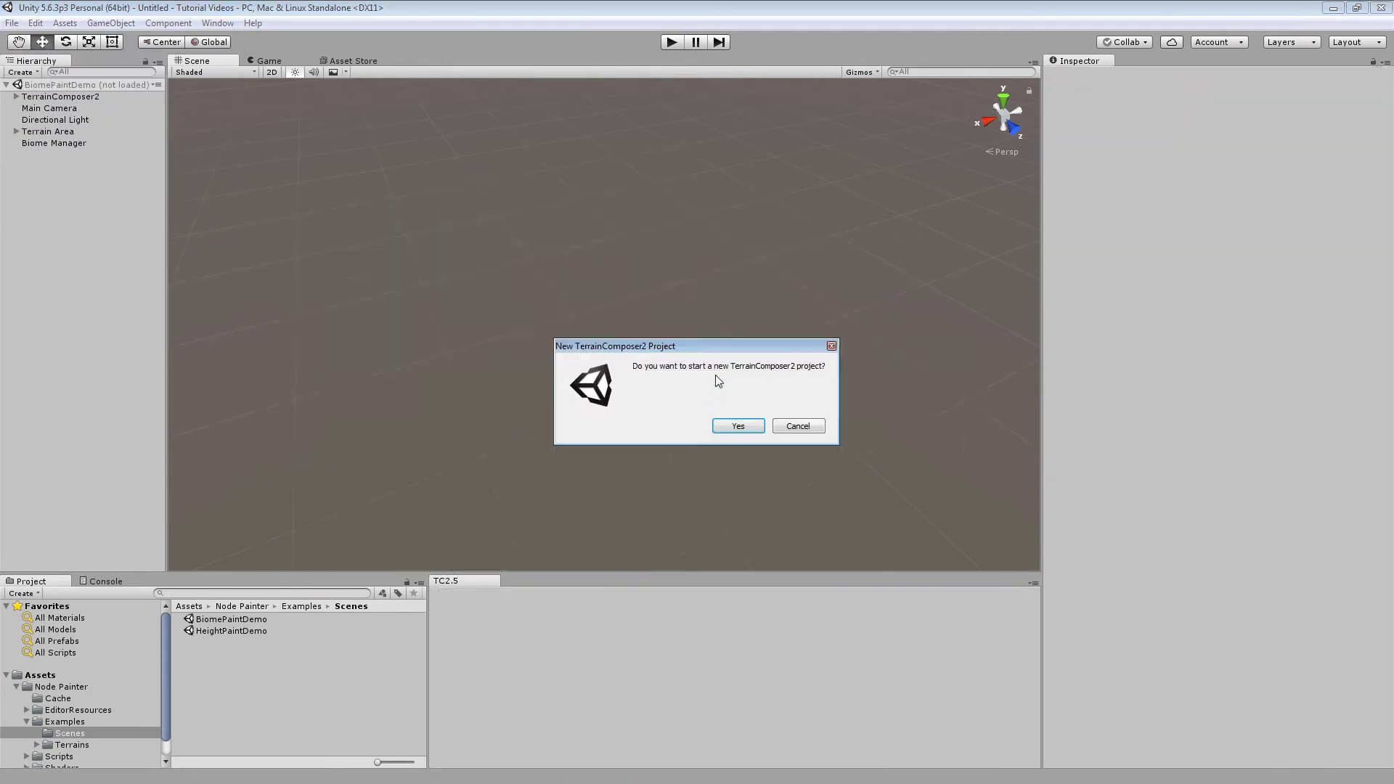
{"action": "left_click", "coordinate": [740, 428]}
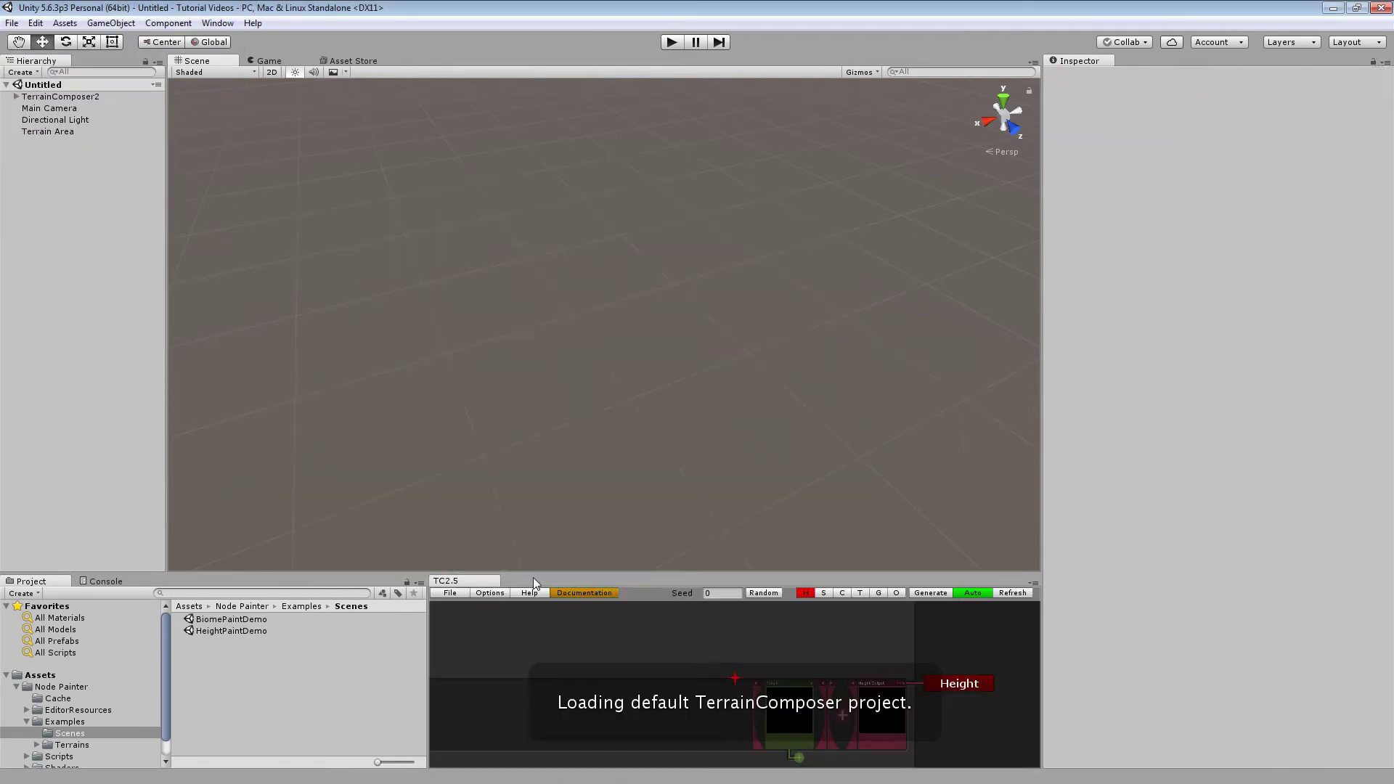
Create a terrain with 1 by 1 tiles in the Terrain Area and bring the whole of it into view.
{"action": "left_click_drag", "start_coordinate": [538, 575], "coordinate": [549, 454]}
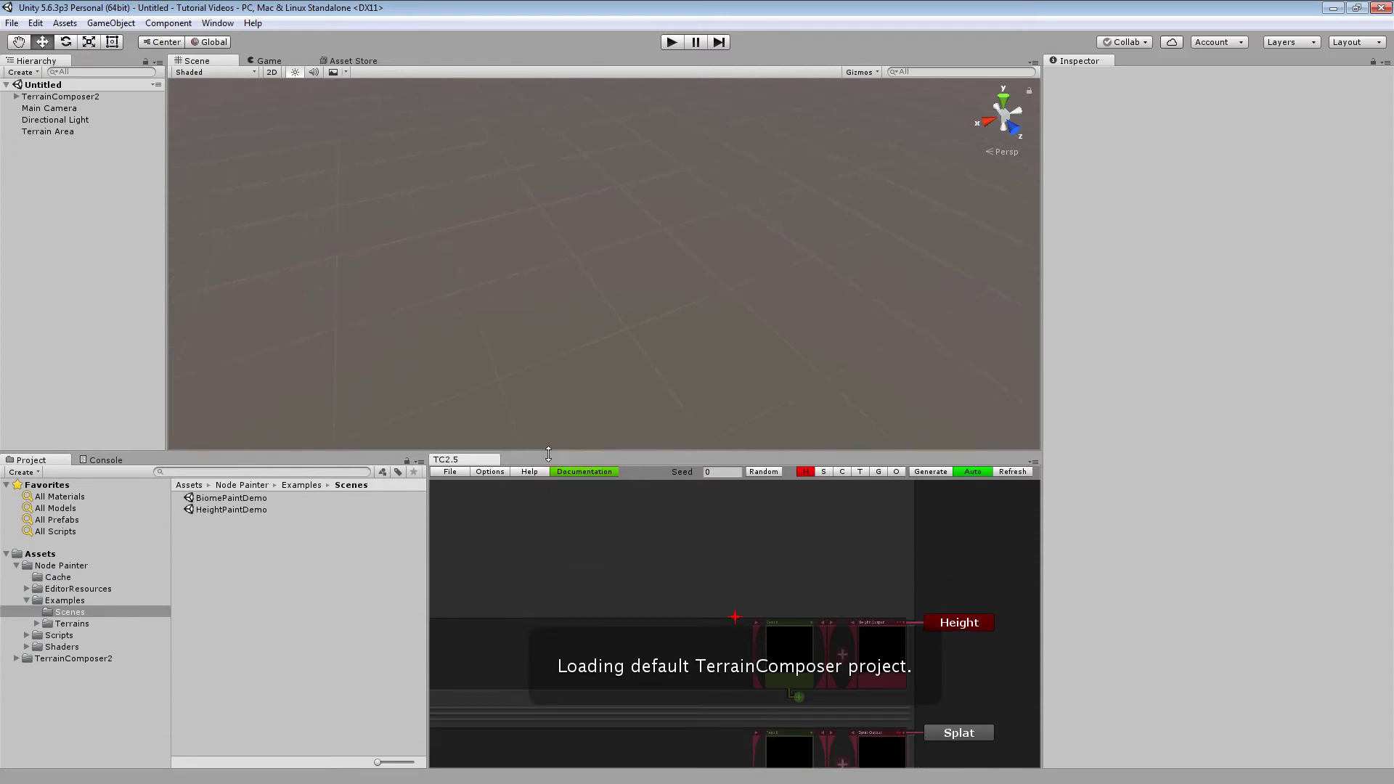
{"action": "left_click", "coordinate": [52, 122]}
{"action": "left_click", "coordinate": [52, 131]}
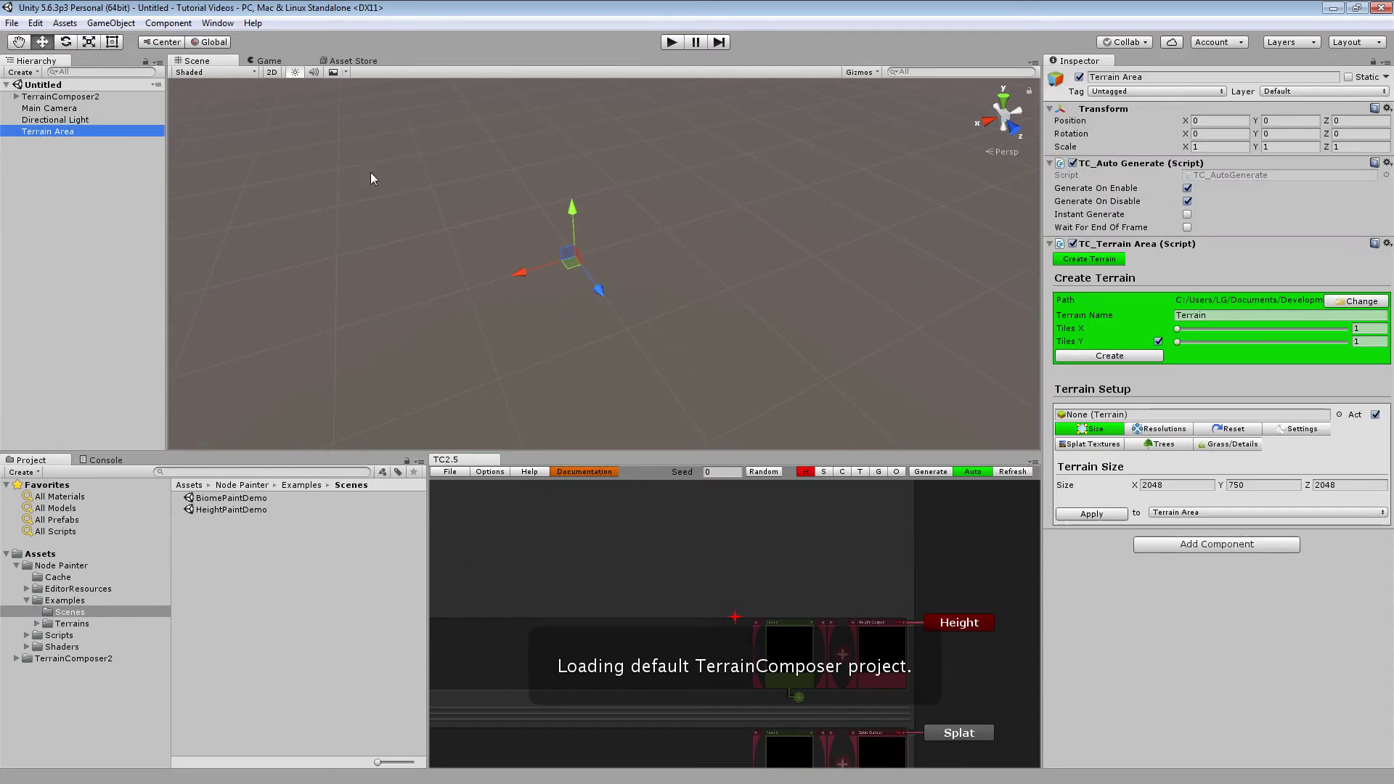
{"action": "left_click", "coordinate": [1126, 355]}
{"action": "right_click_drag", "start_coordinate": [869, 307], "coordinate": [669, 279]}
{"action": "mouse_move", "coordinate": [669, 278]}
{"action": "middle_mouse_down"}
{"action": "mouse_move", "coordinate": [597, 246]}
{"action": "mouse_move", "coordinate": [682, 264]}
{"action": "middle_mouse_up"}
{"action": "scroll", "coordinate": [598, 246], "scroll_direction": "up", "scroll_amount": 2}
{"action": "right_click_drag", "start_coordinate": [682, 264], "coordinate": [709, 274]}
{"action": "scroll", "coordinate": [710, 274], "scroll_direction": "up", "scroll_amount": 4}
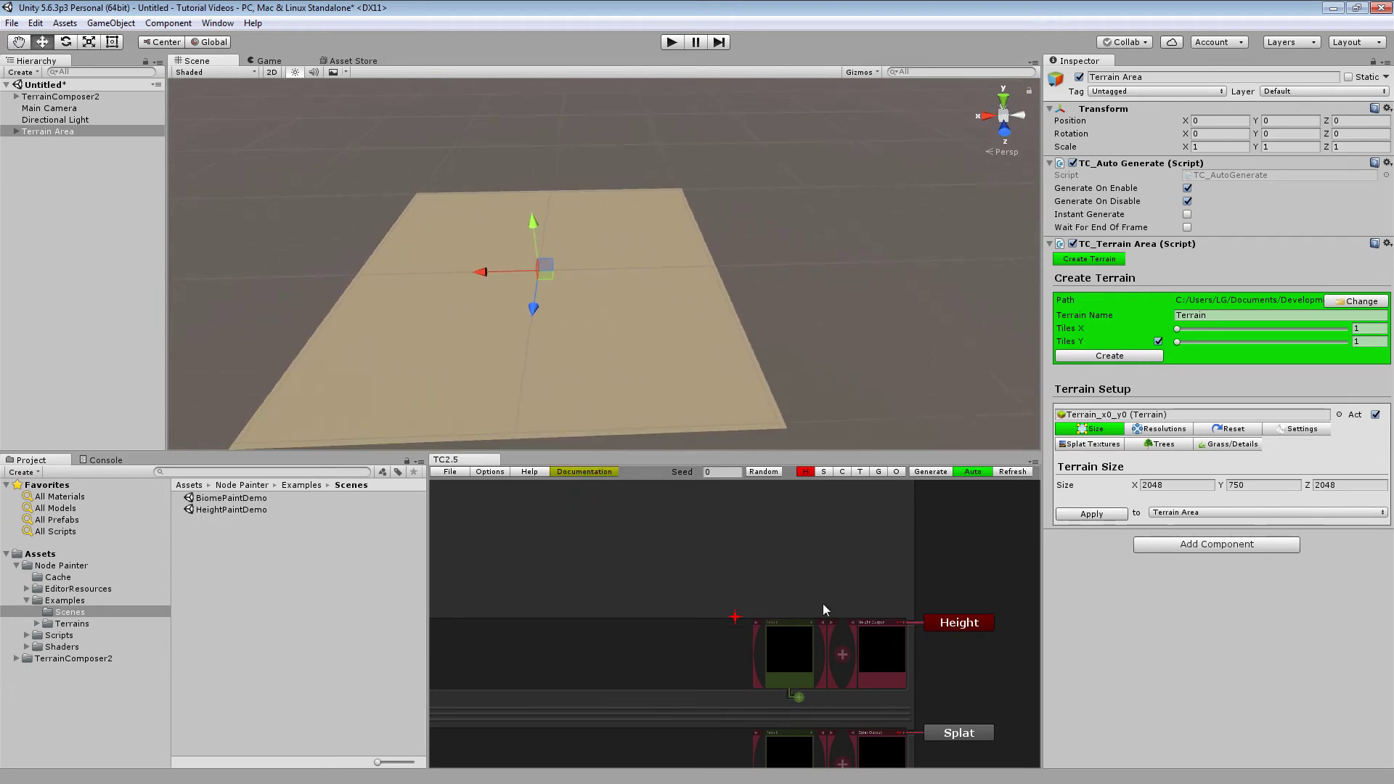
Expand the Height output's result group and add a Node Painter component to its node.
{"action": "middle_click_drag", "start_coordinate": [882, 626], "coordinate": [895, 601]}
{"action": "left_click", "coordinate": [803, 630]}
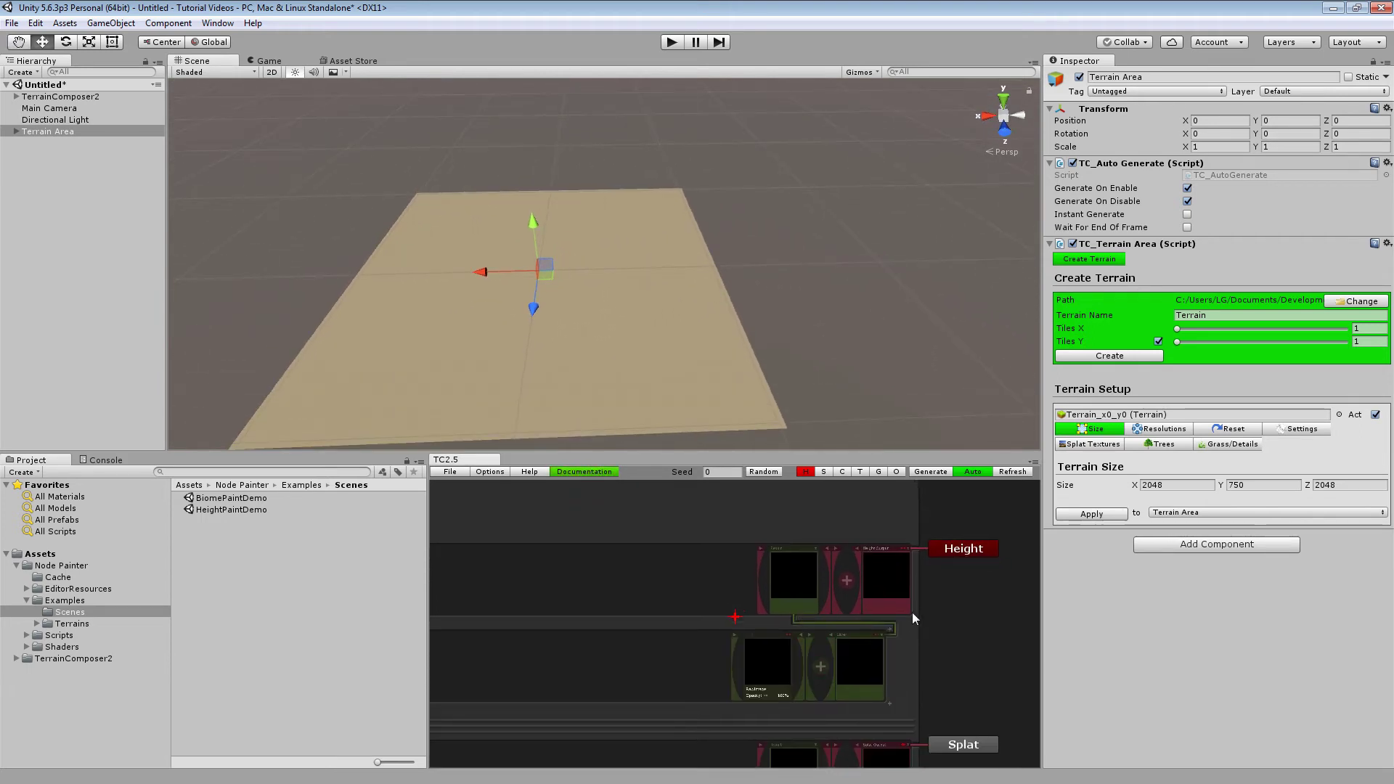
{"action": "left_click", "coordinate": [756, 616]}
{"action": "scroll", "coordinate": [1218, 616], "scroll_direction": "down", "scroll_amount": 2}
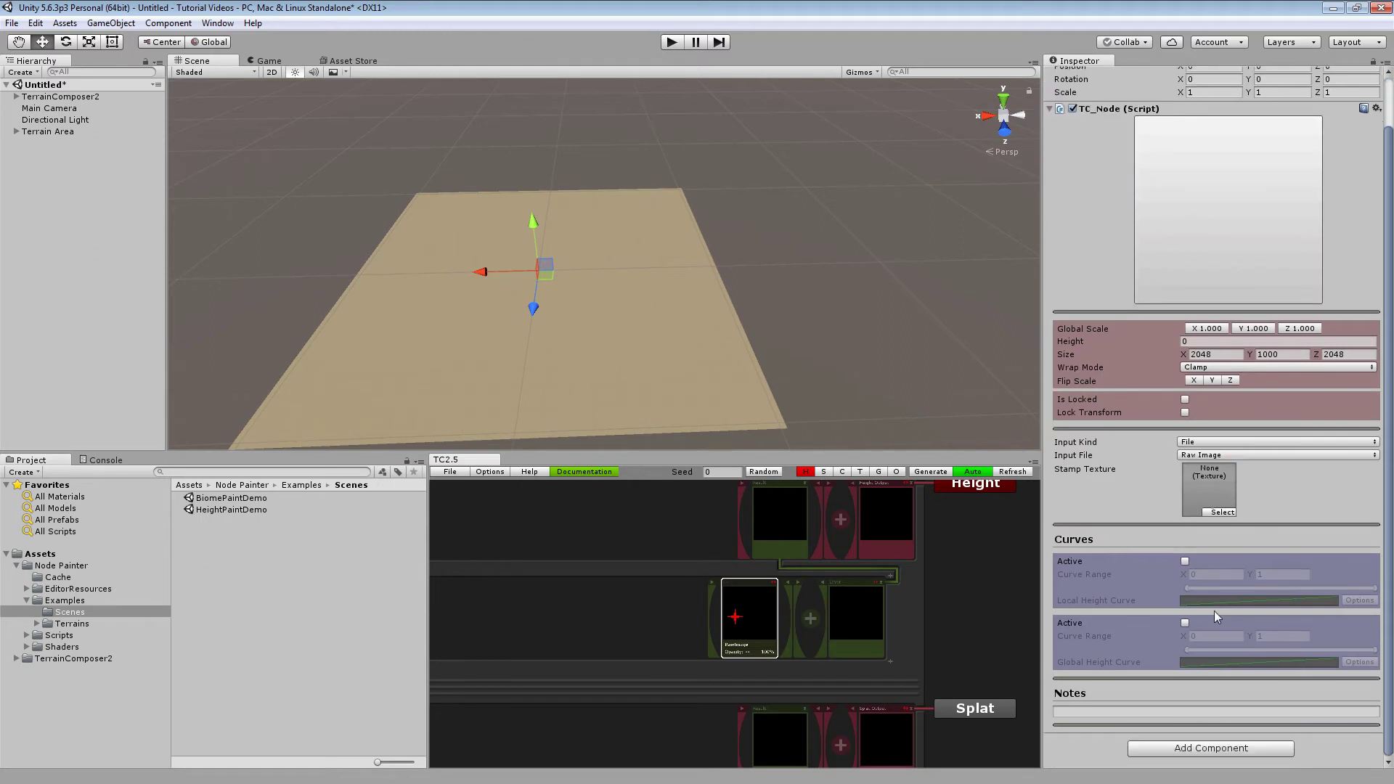
{"action": "left_click", "coordinate": [1185, 749]}
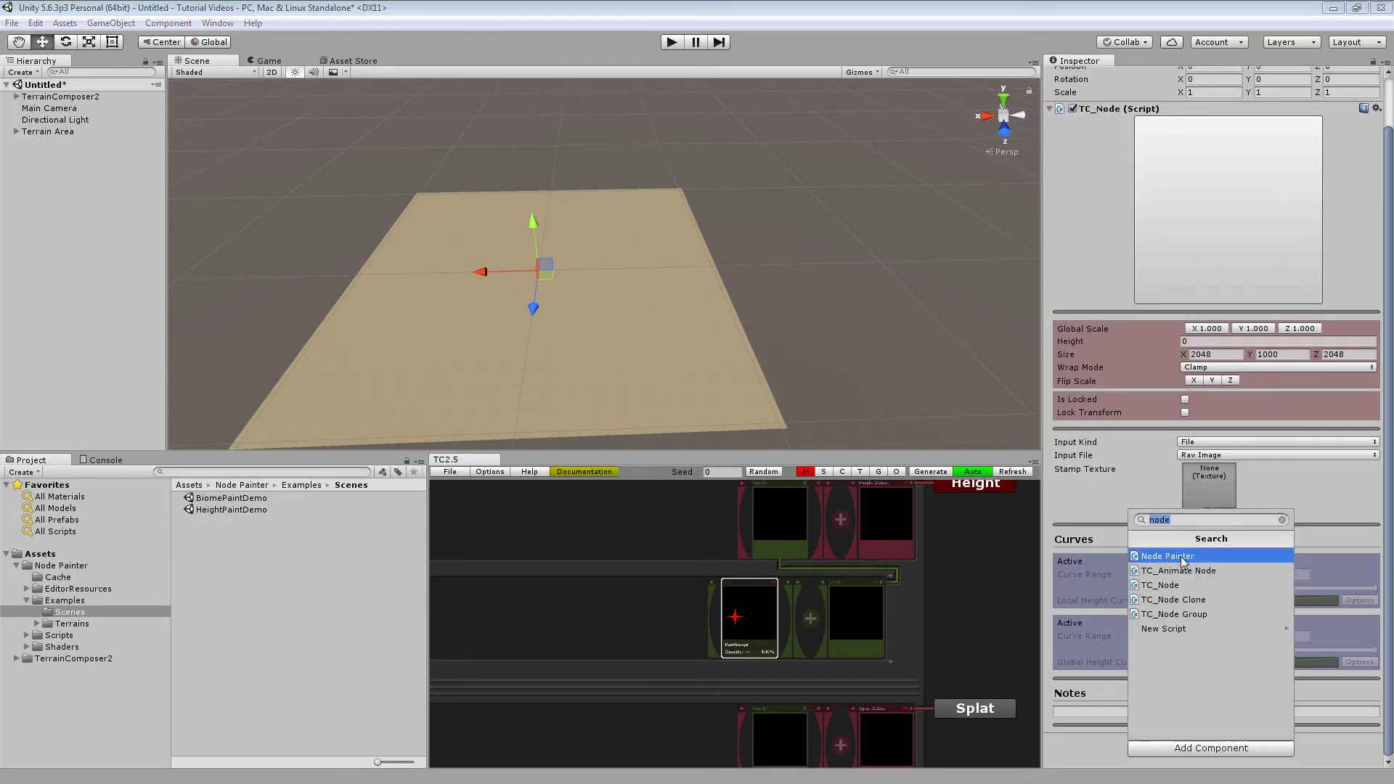
{"action": "type", "text": "node"}
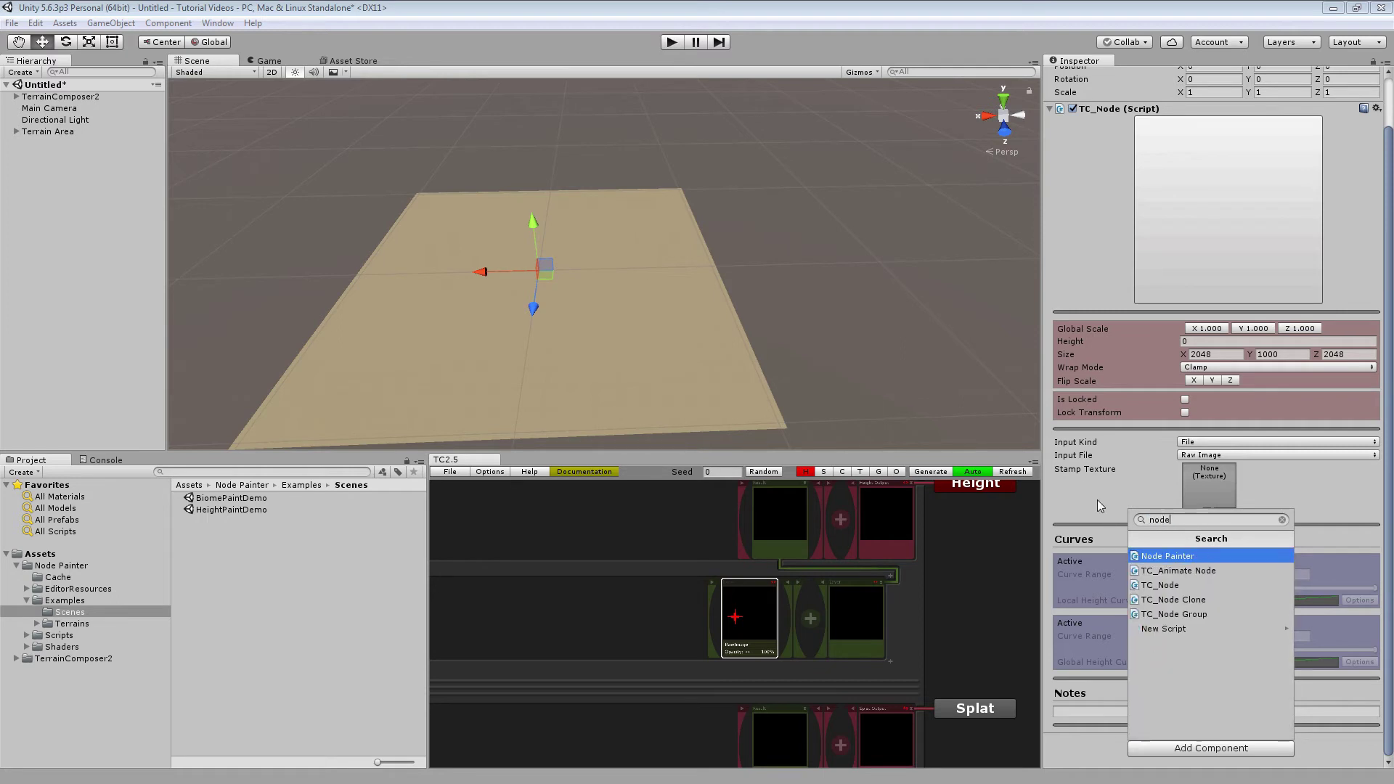
{"action": "left_click", "coordinate": [1191, 559]}
Move the Node Painter component above the TC_Node component and bring its canvas creation options into view.
{"action": "scroll", "coordinate": [1326, 536], "scroll_direction": "down", "scroll_amount": 5}
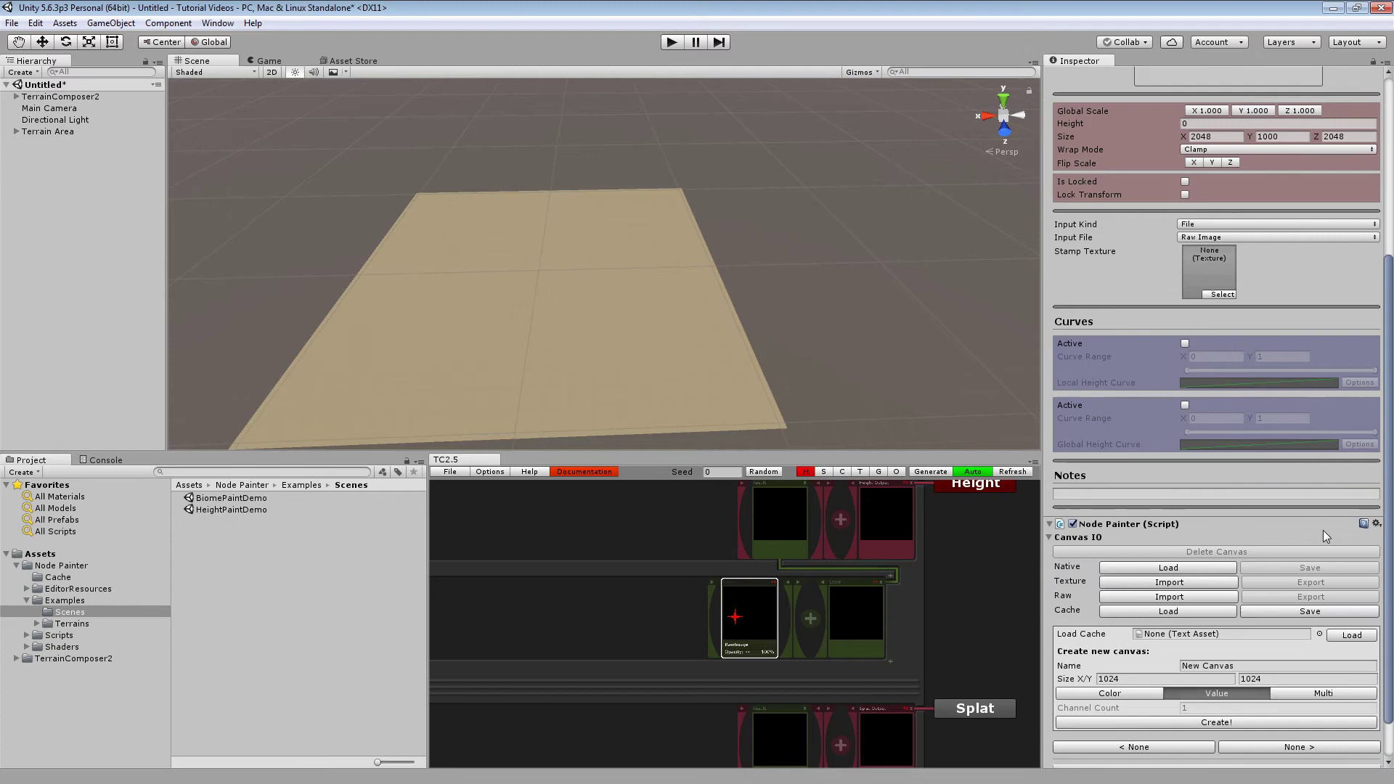
{"action": "left_click", "coordinate": [1378, 522]}
{"action": "left_click", "coordinate": [1354, 585]}
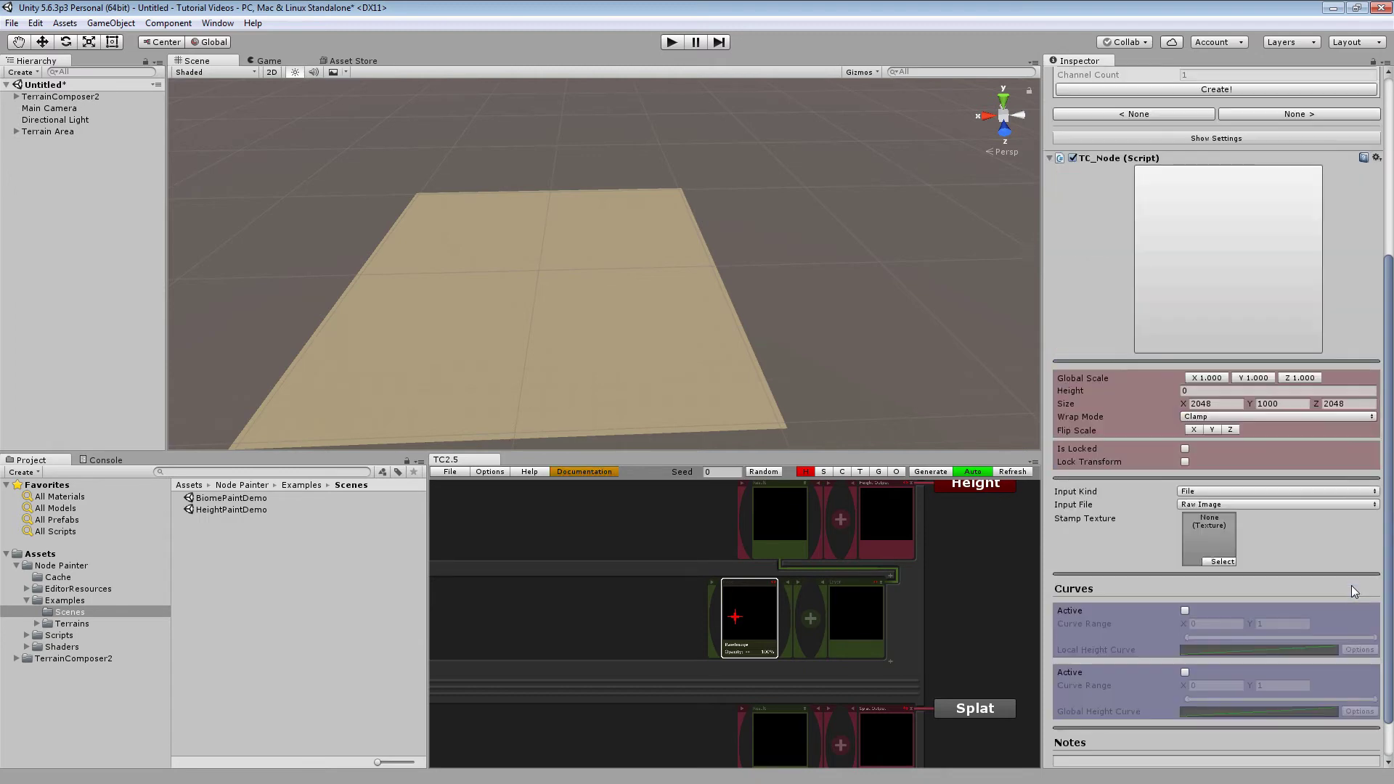
{"action": "scroll", "coordinate": [1249, 548], "scroll_direction": "up", "scroll_amount": 2}
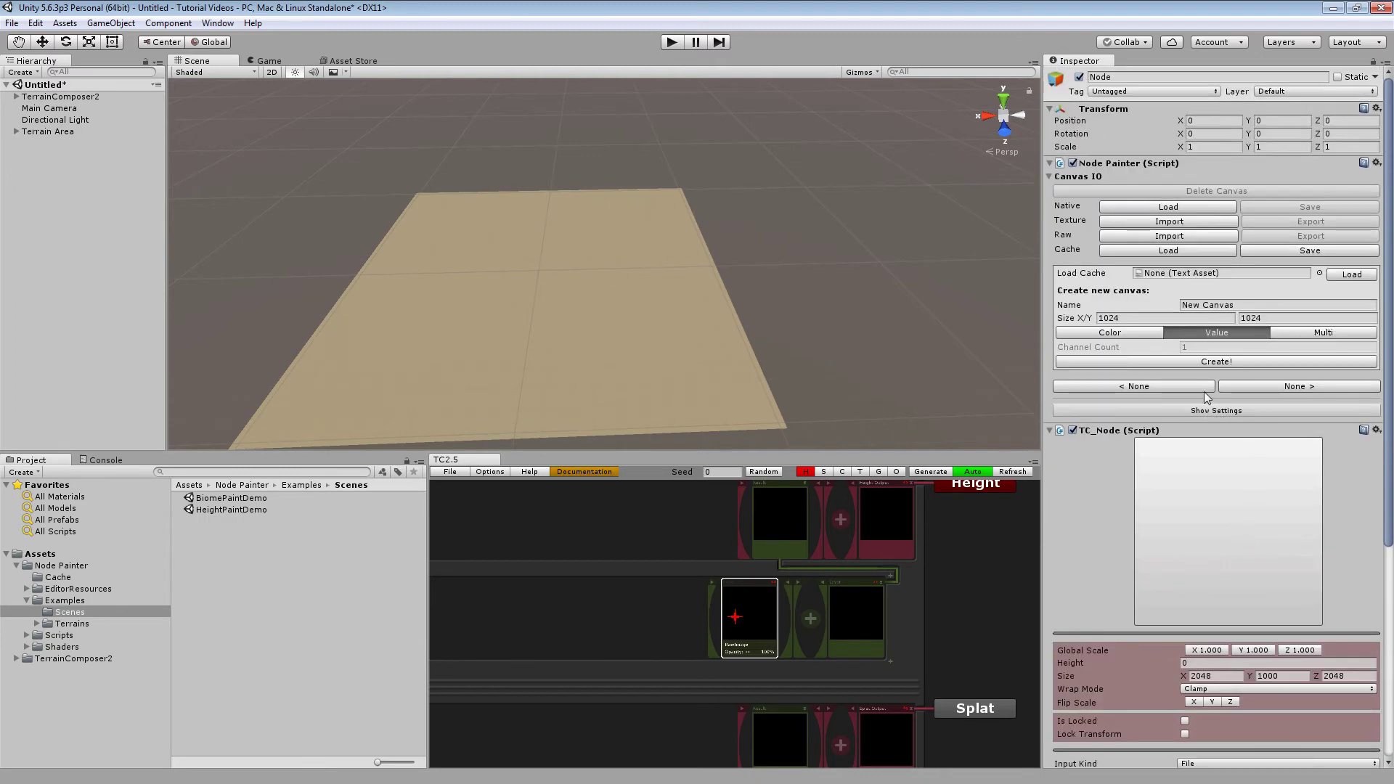
Collapse the TC_Node component and name the new Node Painter canvas "Heights".
{"action": "left_click", "coordinate": [1121, 433]}
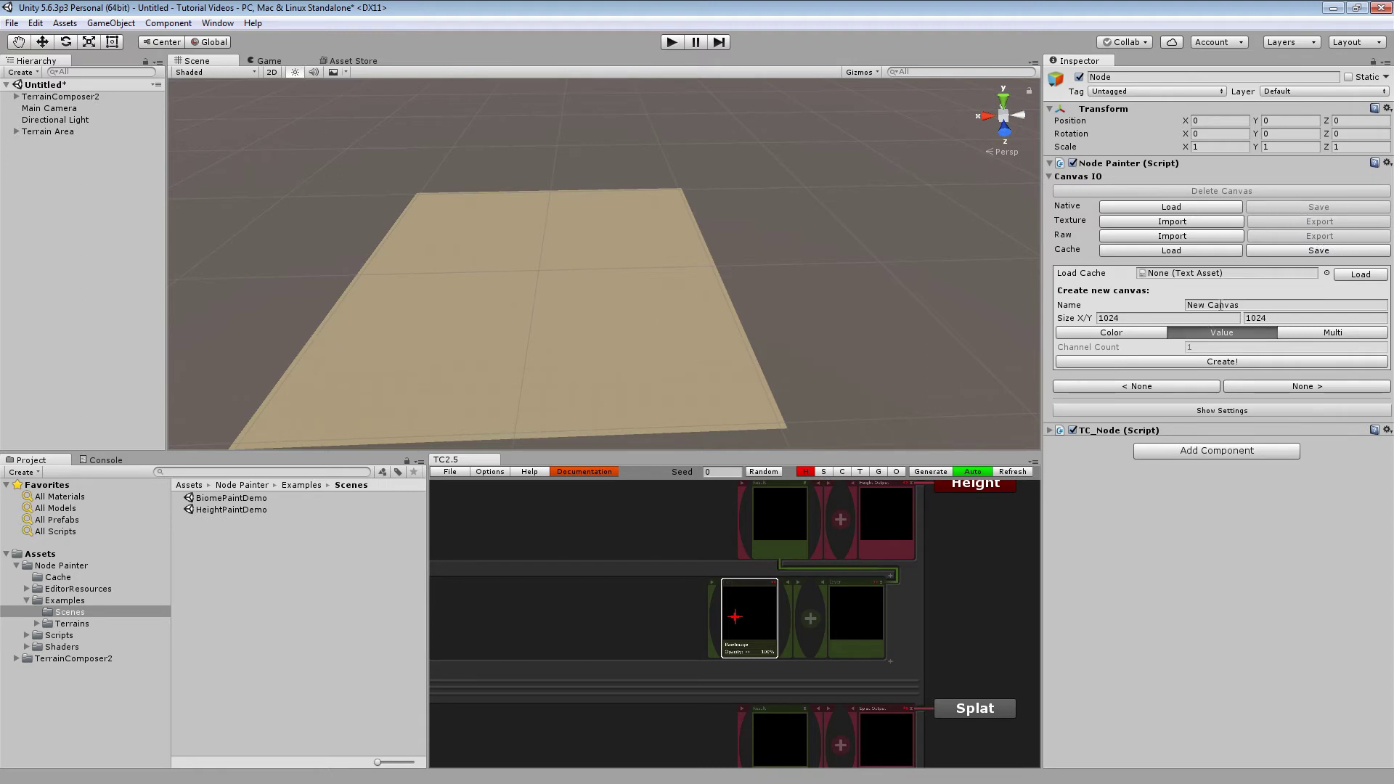
{"action": "left_click", "coordinate": [1243, 303]}
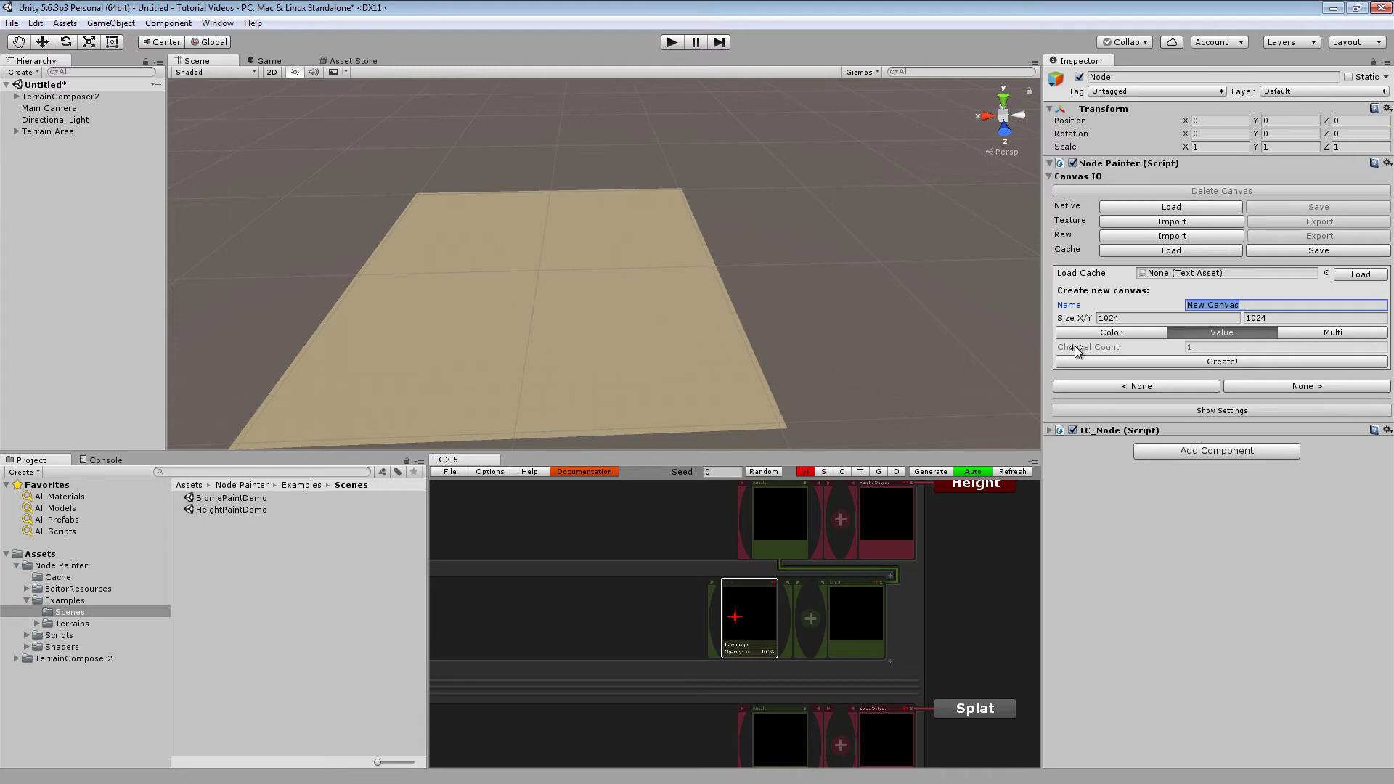
{"action": "type", "text": "Heights"}
Switch the new canvas between the Color, Value and Multi formats to compare them.
{"action": "left_click", "coordinate": [1123, 334]}
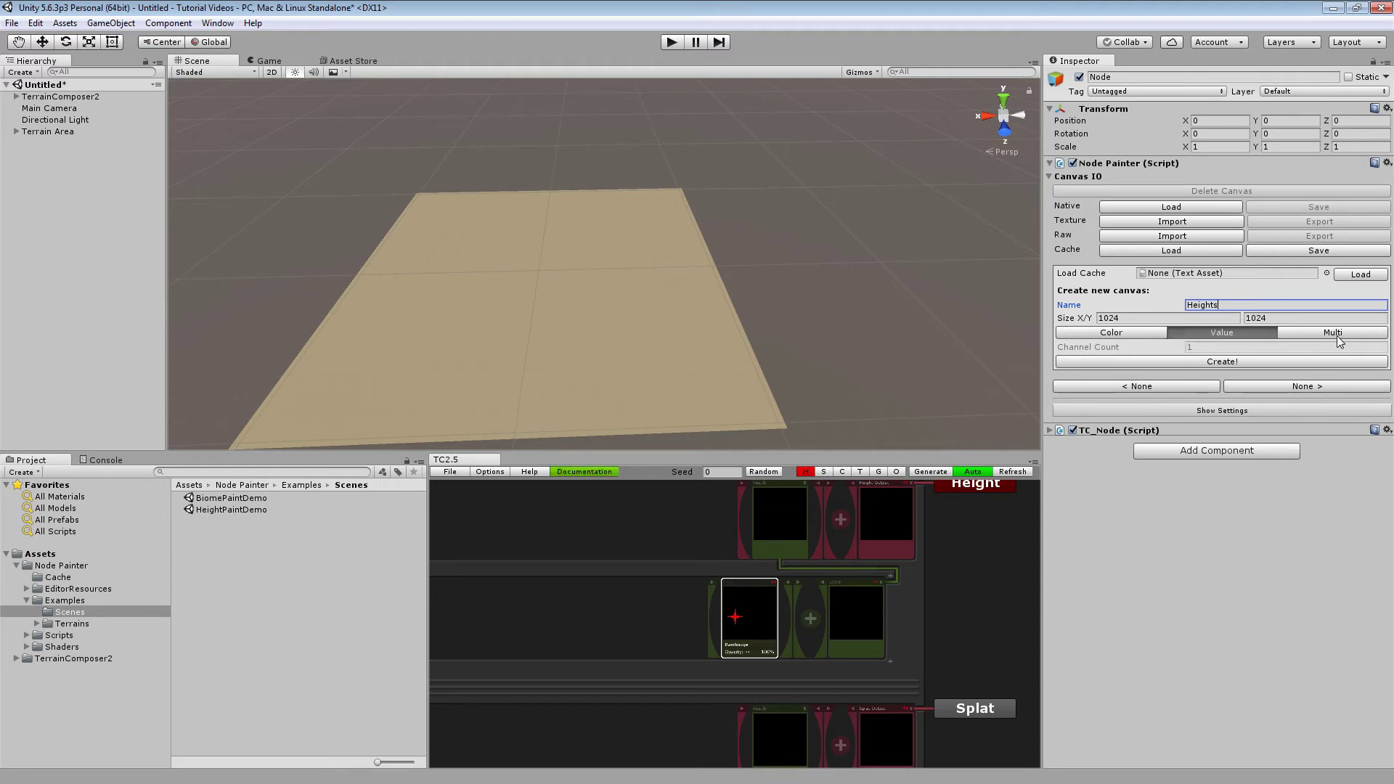
{"action": "left_click", "coordinate": [1336, 334]}
{"action": "left_click", "coordinate": [1137, 334]}
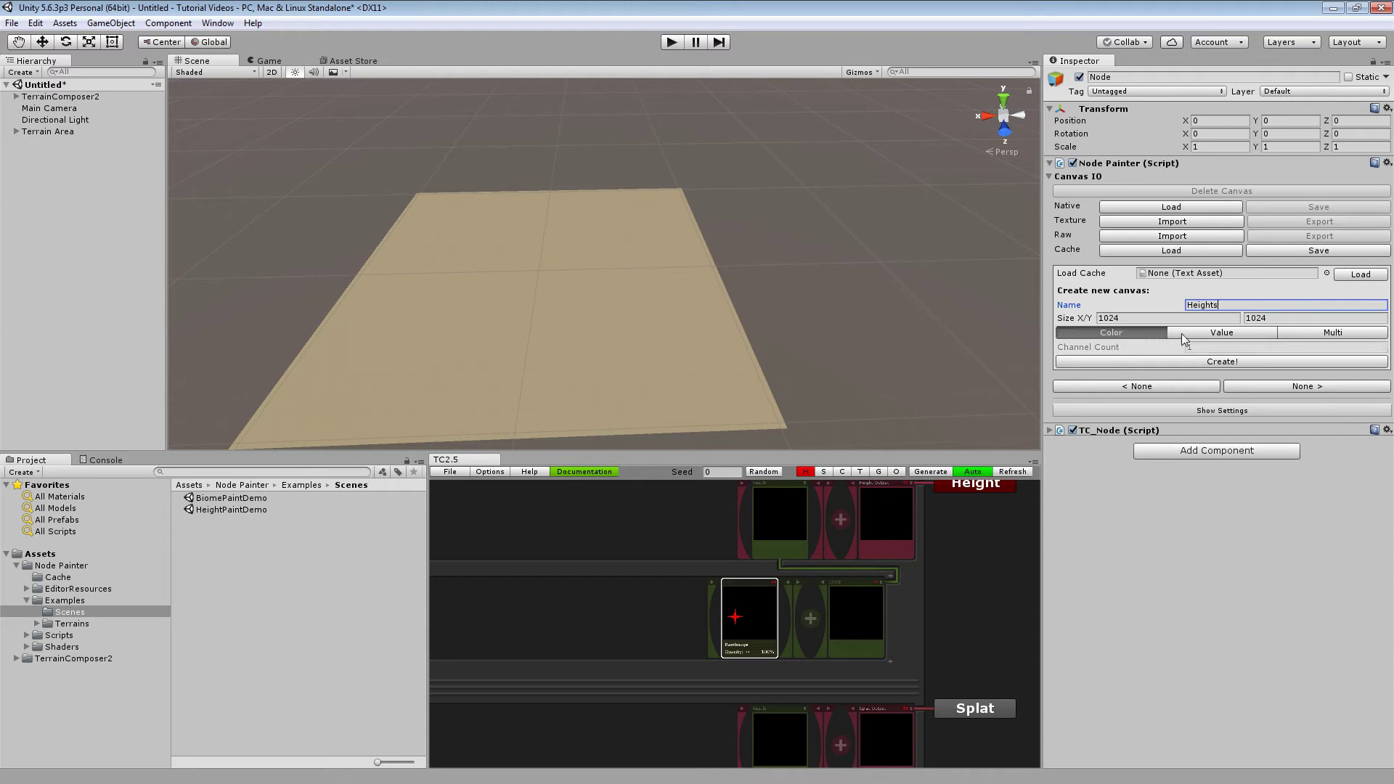
{"action": "left_click", "coordinate": [1173, 332]}
{"action": "left_click", "coordinate": [1149, 337]}
{"action": "scroll", "coordinate": [927, 585], "scroll_direction": "down", "scroll_amount": 4}
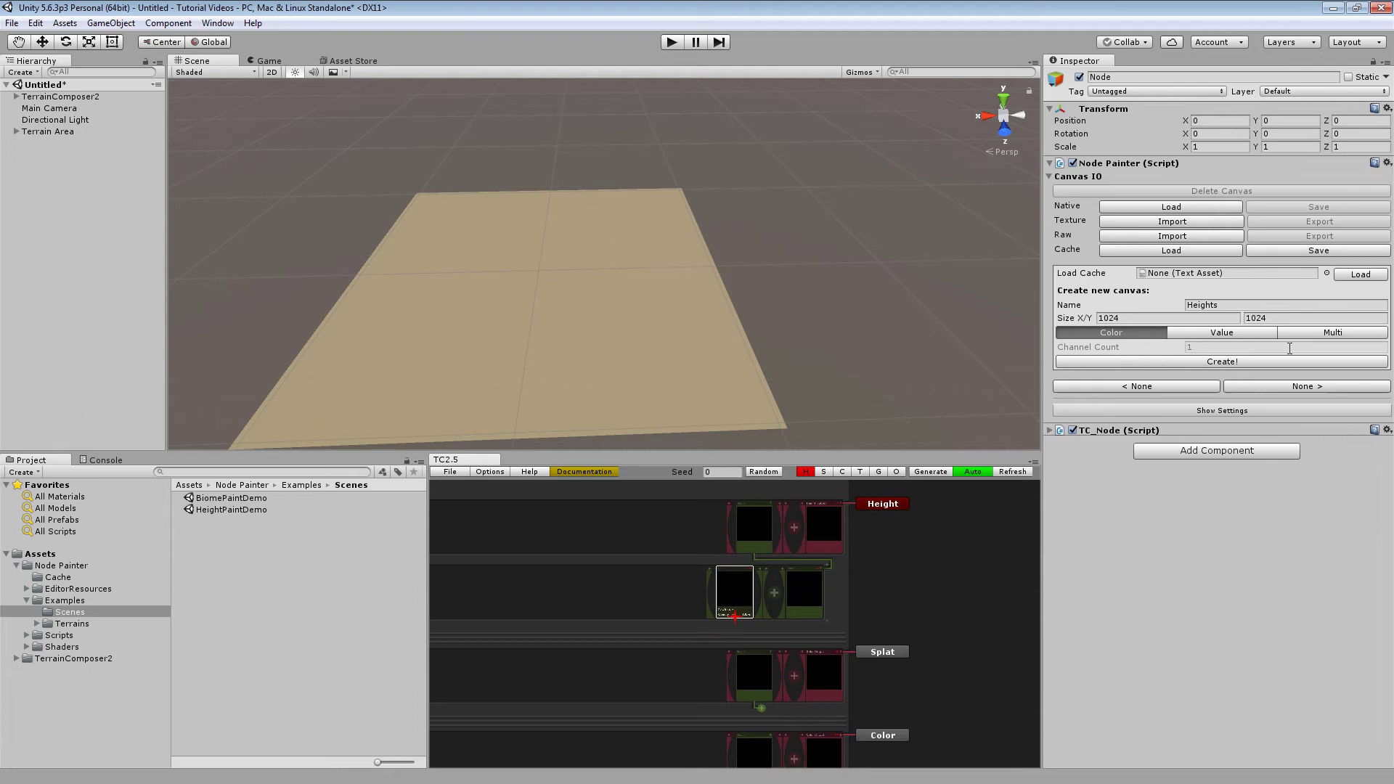
{"action": "left_click", "coordinate": [1320, 331]}
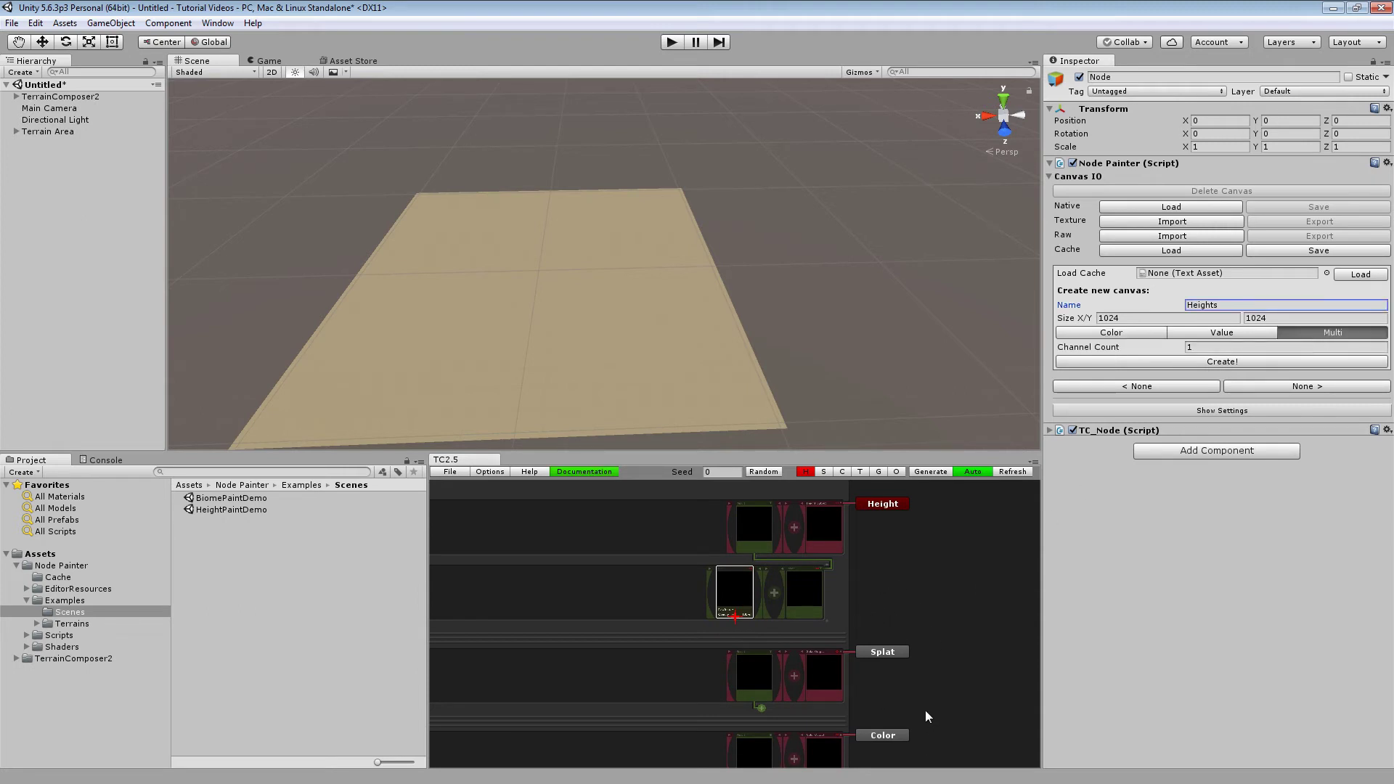
{"action": "middle_click_drag", "start_coordinate": [925, 711], "coordinate": [933, 637]}
{"action": "middle_click_drag", "start_coordinate": [934, 583], "coordinate": [936, 641]}
{"action": "scroll", "coordinate": [930, 563], "scroll_direction": "up", "scroll_amount": 3}
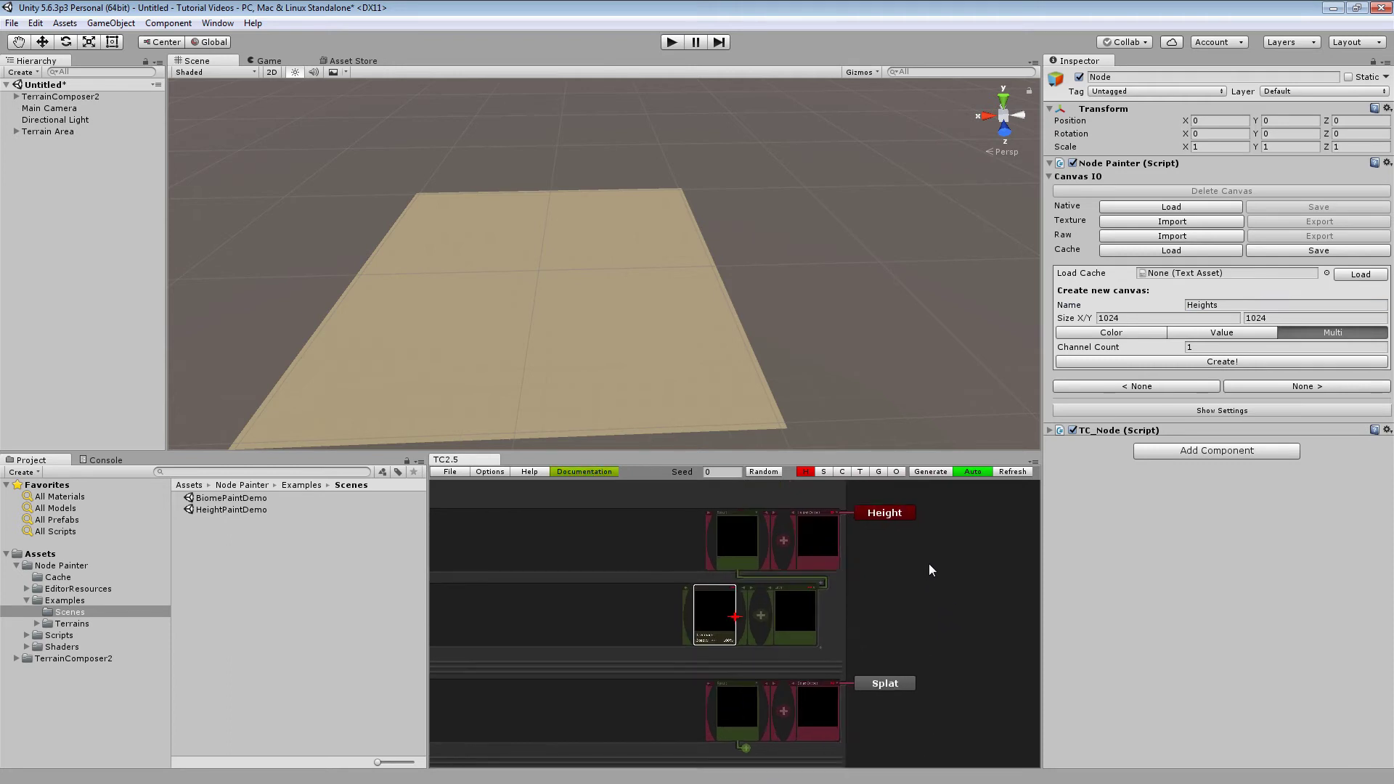
Create the 1024 by 1024 Heights canvas in the Value format and bring its preview and brush settings into view.
{"action": "left_click", "coordinate": [1222, 334]}
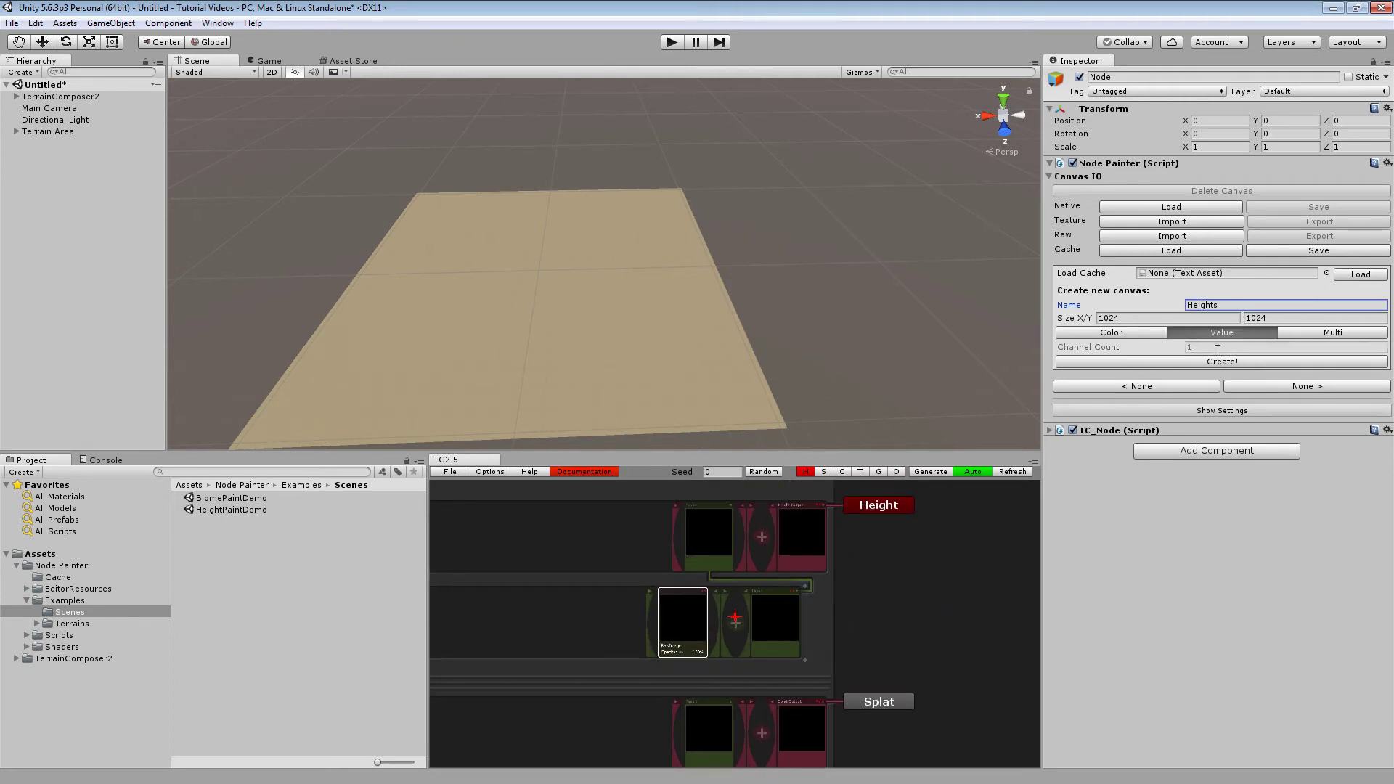
{"action": "left_click", "coordinate": [1229, 365]}
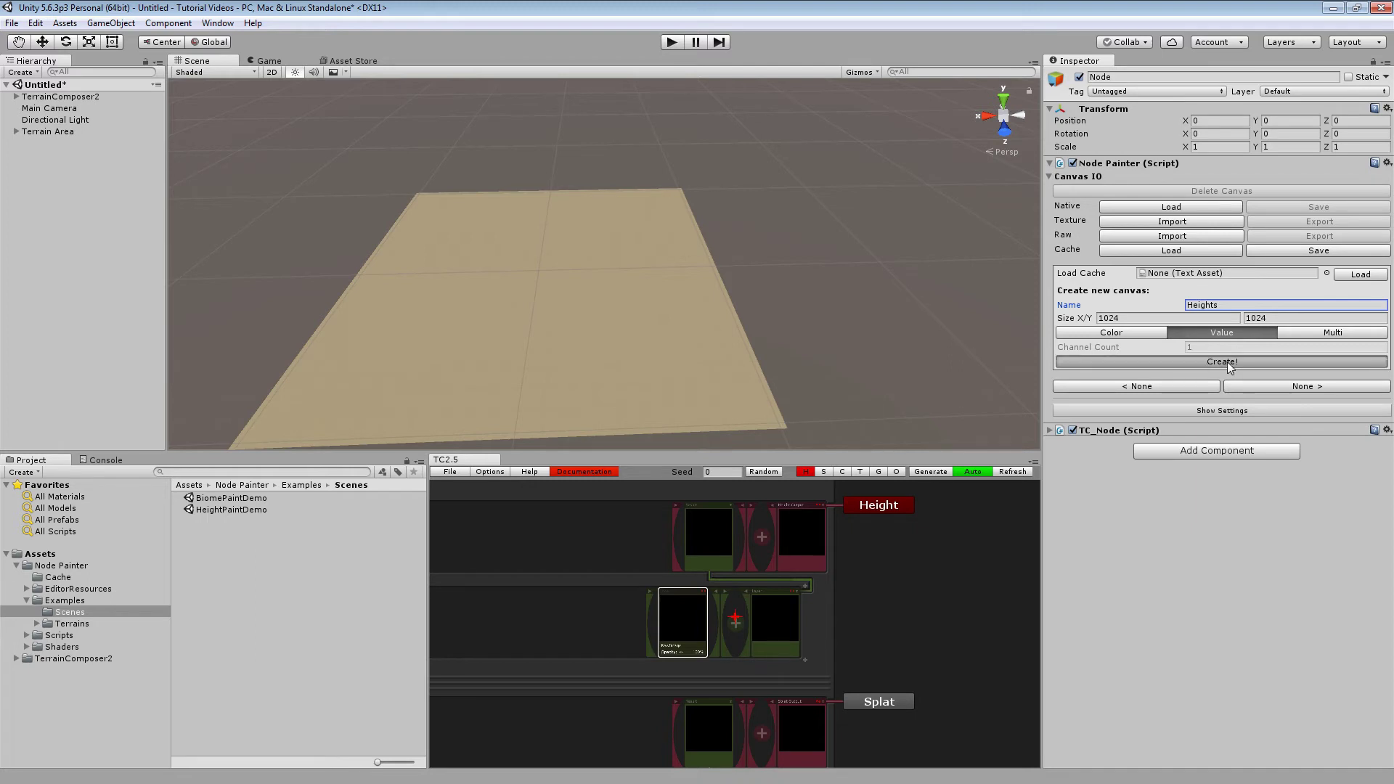
{"action": "scroll", "coordinate": [1230, 364], "scroll_direction": "down", "scroll_amount": 3}
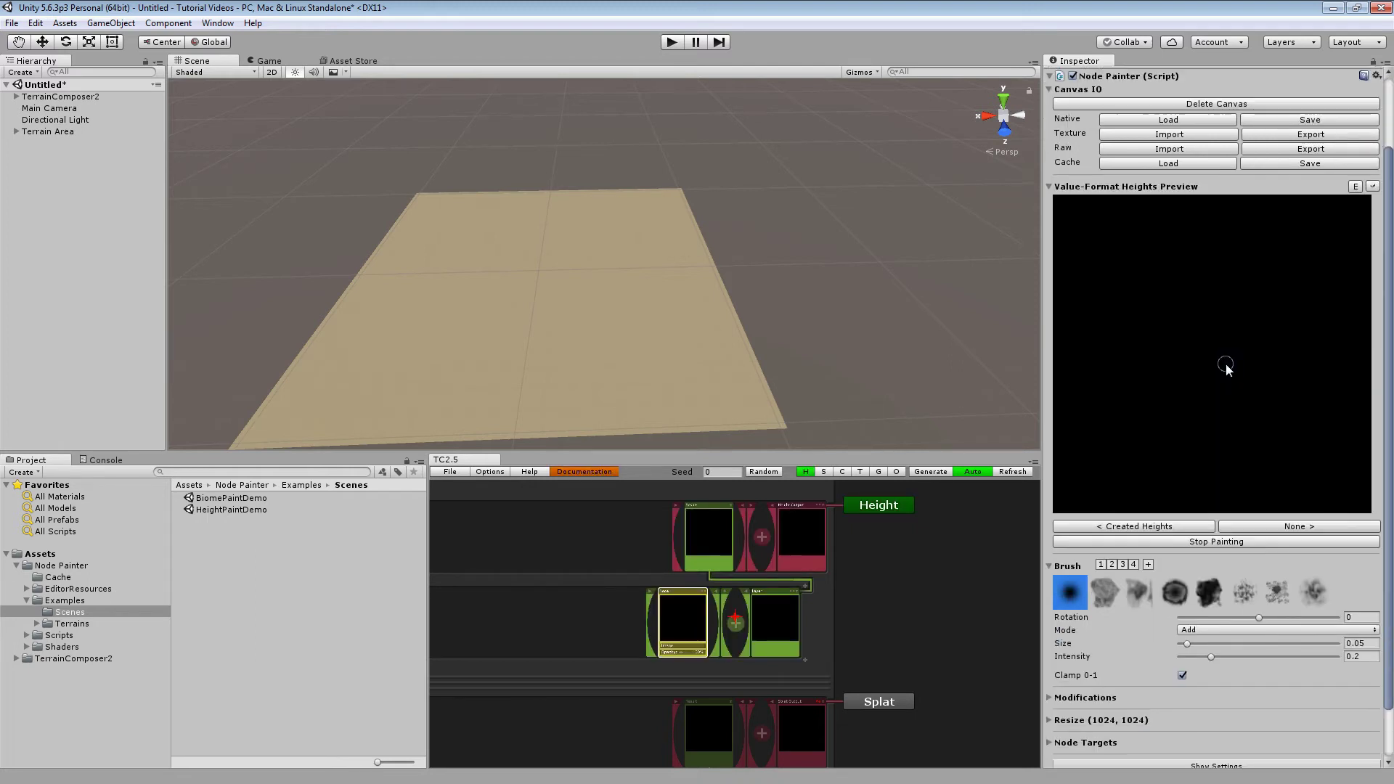
{"action": "scroll", "coordinate": [703, 283], "scroll_direction": "up", "scroll_amount": 3}
Generate the terrain, enlarge the default round brush to about 0.186 in Add mode, and paint a first group of hills on the terrain.
{"action": "middle_click_drag", "start_coordinate": [704, 283], "coordinate": [698, 374]}
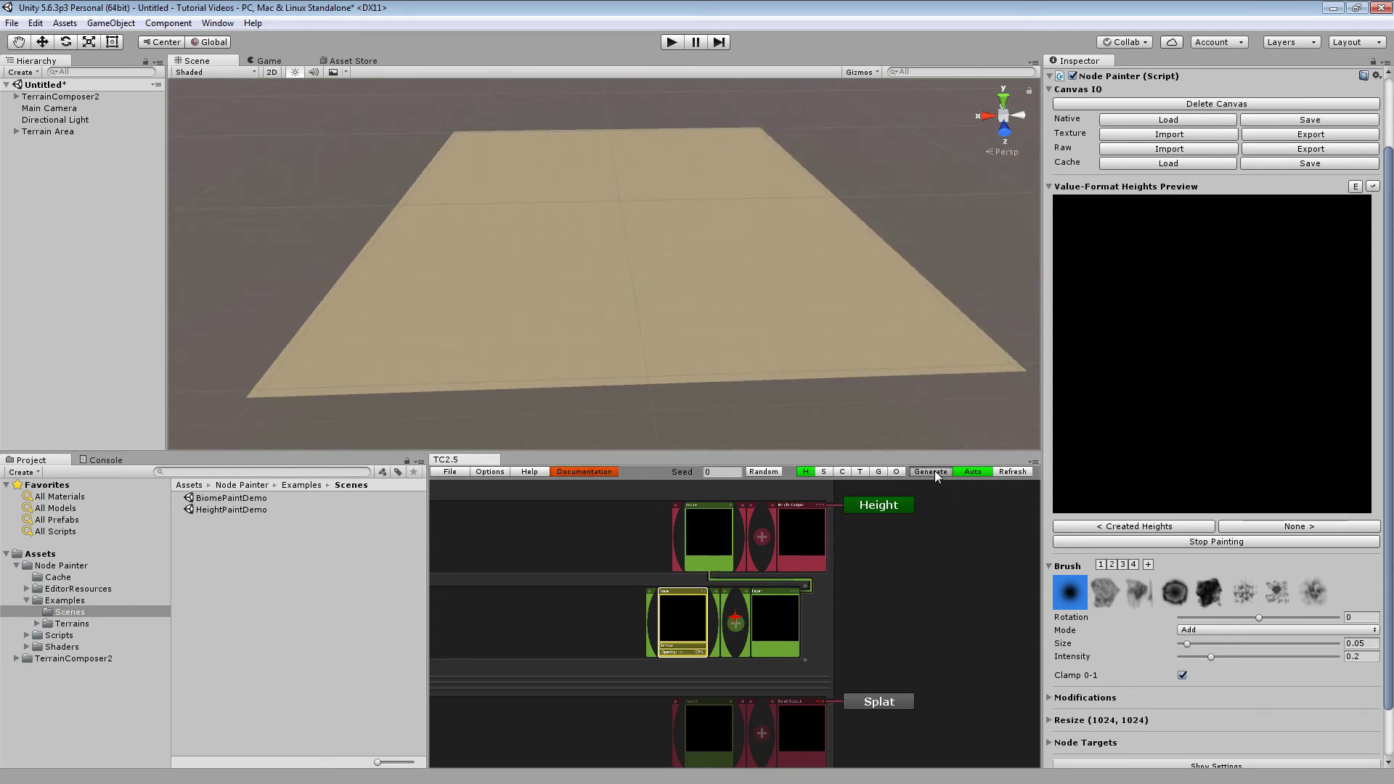
{"action": "middle_click_drag", "start_coordinate": [779, 320], "coordinate": [744, 335]}
{"action": "scroll", "coordinate": [641, 309], "scroll_direction": "up", "scroll_amount": 2}
{"action": "mouse_move", "coordinate": [525, 296]}
{"action": "left_mouse_down"}
{"action": "mouse_move", "coordinate": [480, 286]}
{"action": "mouse_move", "coordinate": [604, 311]}
{"action": "mouse_move", "coordinate": [450, 294]}
{"action": "mouse_move", "coordinate": [442, 231]}
{"action": "mouse_move", "coordinate": [363, 372]}
{"action": "mouse_move", "coordinate": [778, 342]}
{"action": "left_mouse_up"}
{"action": "scroll", "coordinate": [621, 316], "scroll_direction": "up", "scroll_amount": 3, "text": "shift"}
{"action": "scroll", "coordinate": [776, 341], "scroll_direction": "down", "scroll_amount": 3}
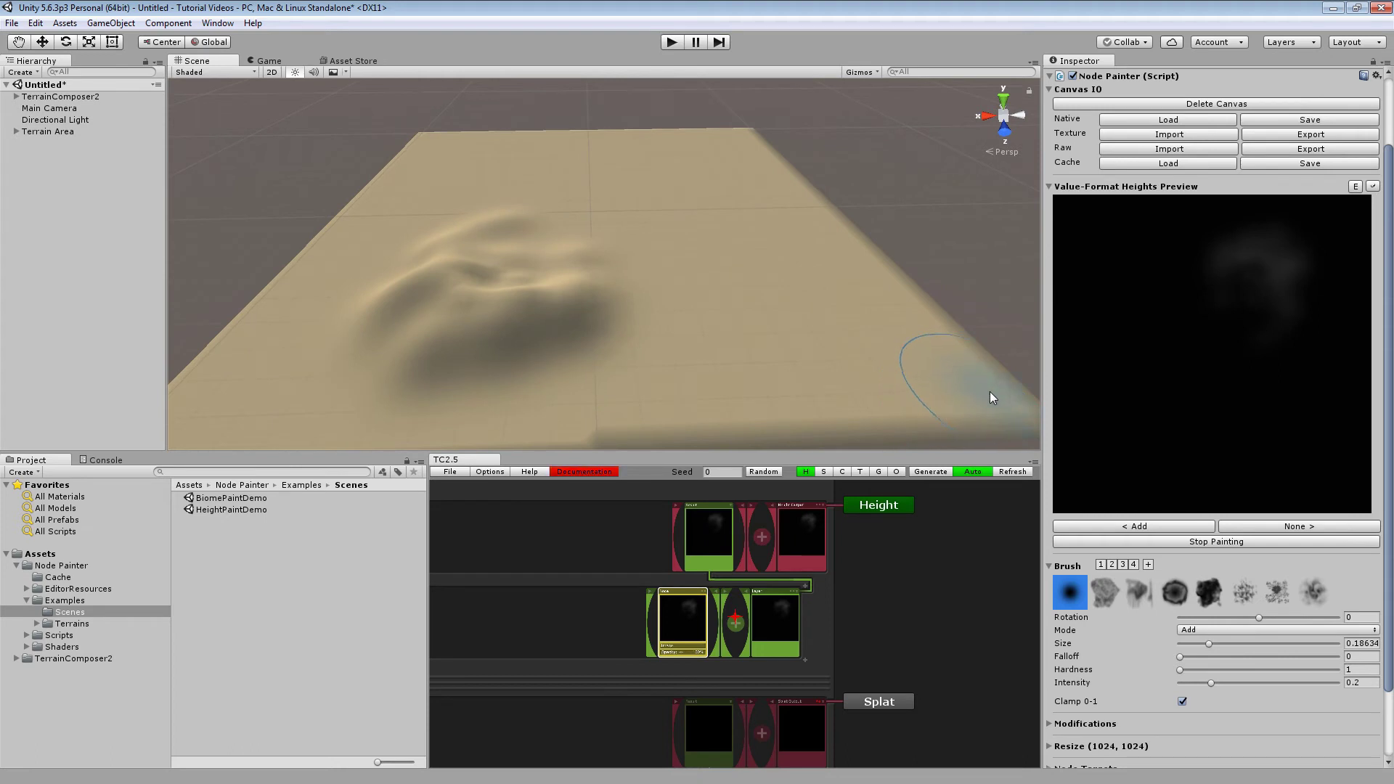
{"action": "scroll", "coordinate": [1282, 454], "scroll_direction": "down", "scroll_amount": 3}
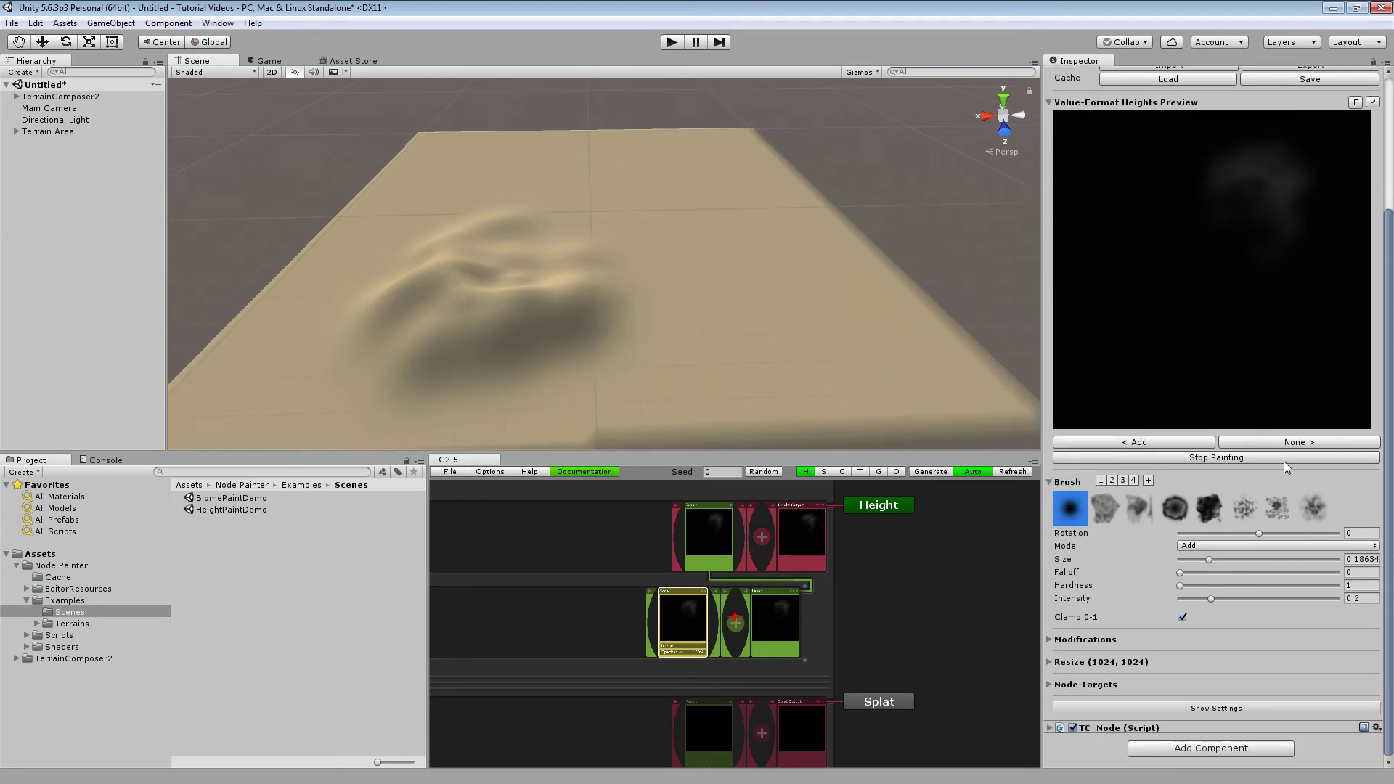
Add the GrassForestRock preset from TerrainComposer2's Examples/Presets/1_Splatmap folder to the Splat output.
{"action": "scroll", "coordinate": [895, 535], "scroll_direction": "down", "scroll_amount": 5}
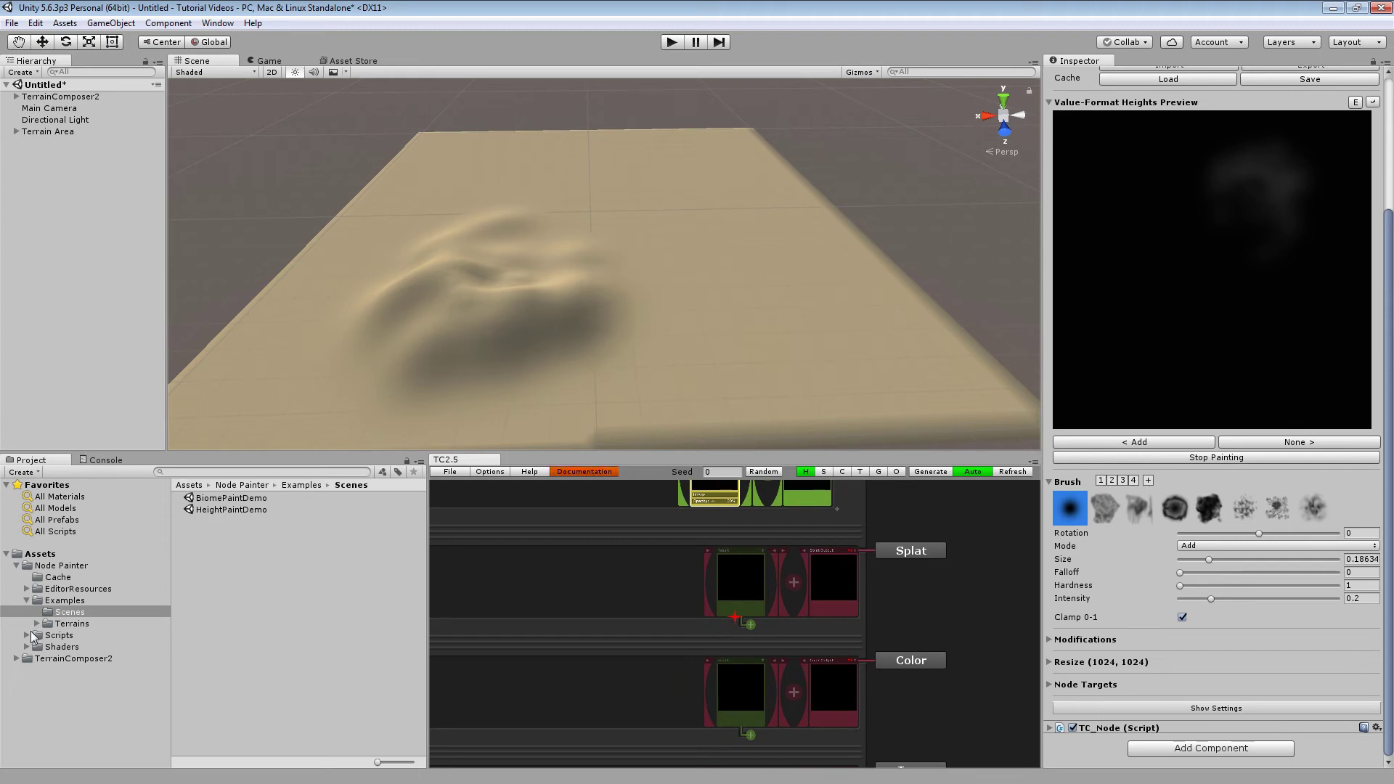
{"action": "left_click", "coordinate": [16, 658]}
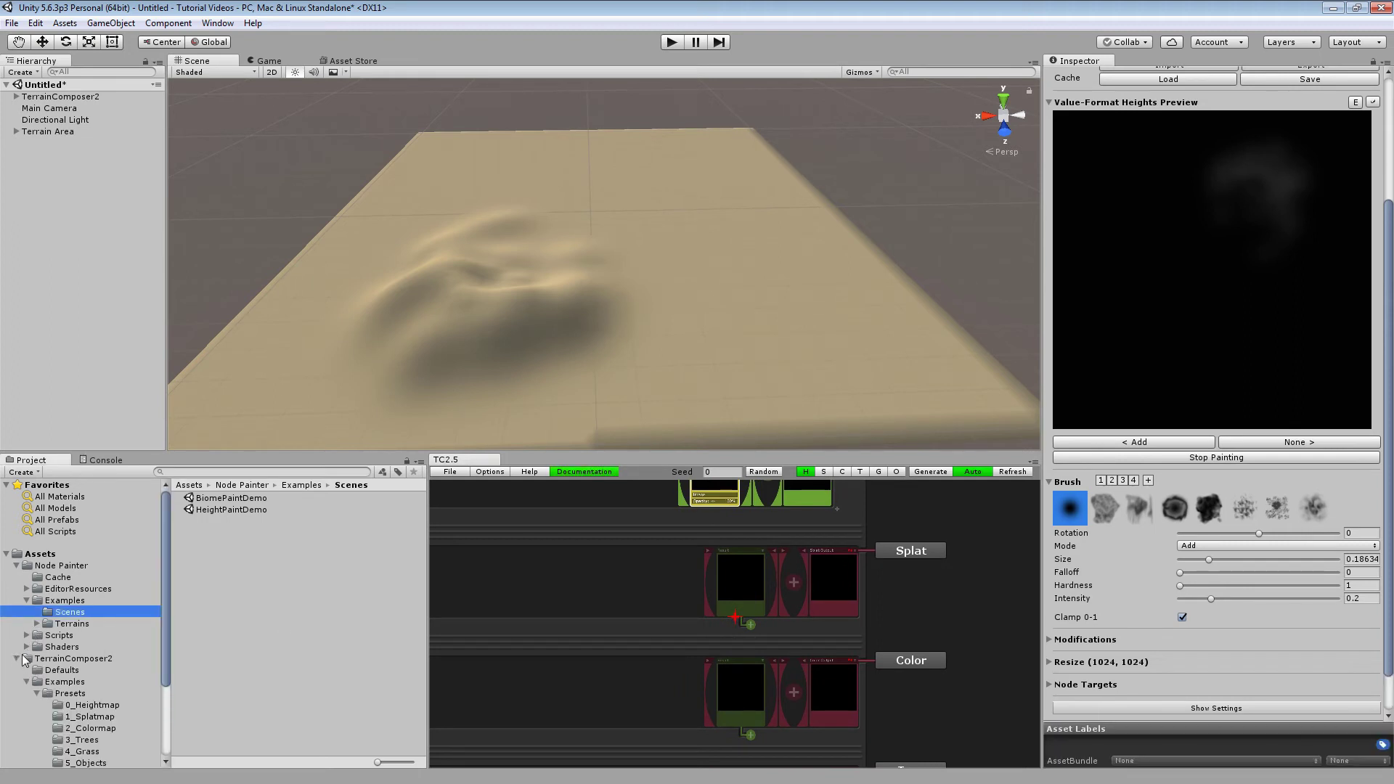
{"action": "left_click", "coordinate": [49, 574]}
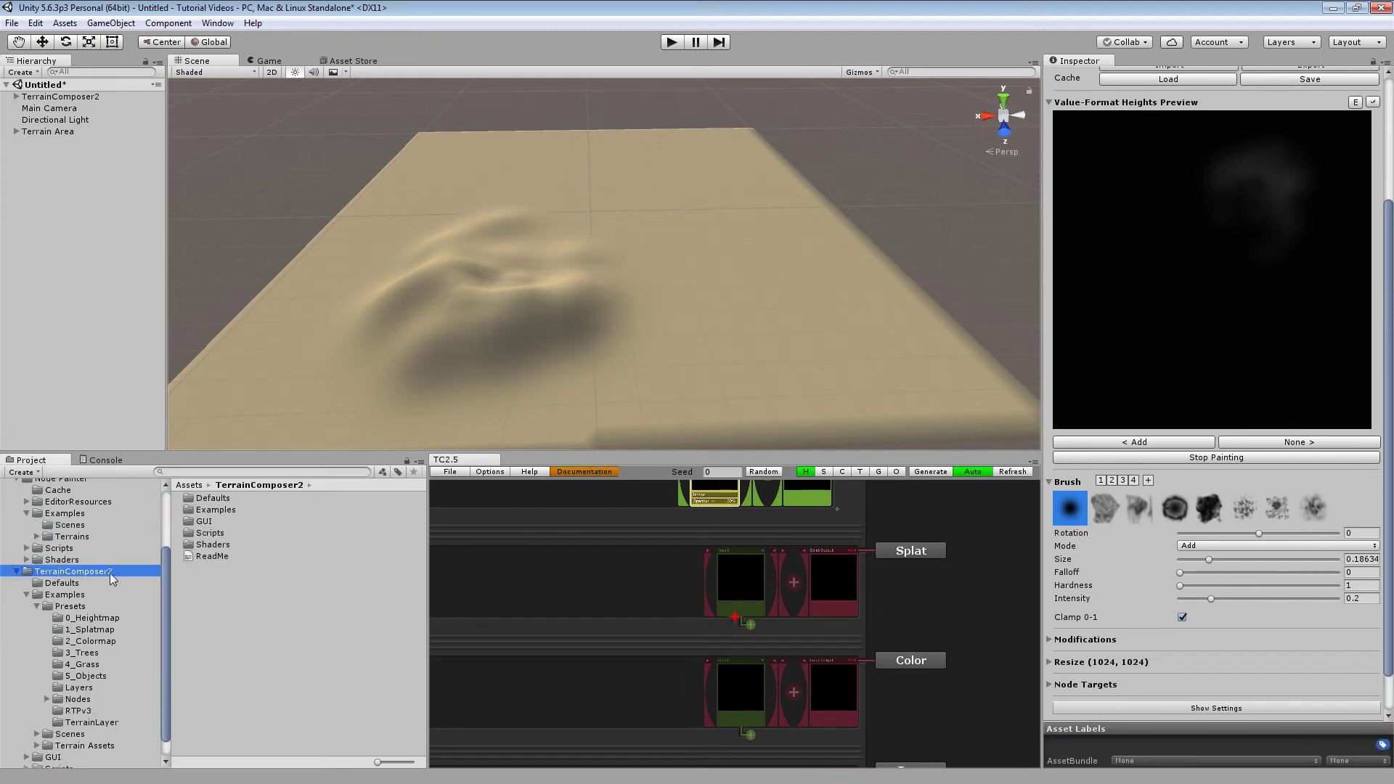
{"action": "left_click", "coordinate": [64, 595]}
{"action": "left_click", "coordinate": [71, 606]}
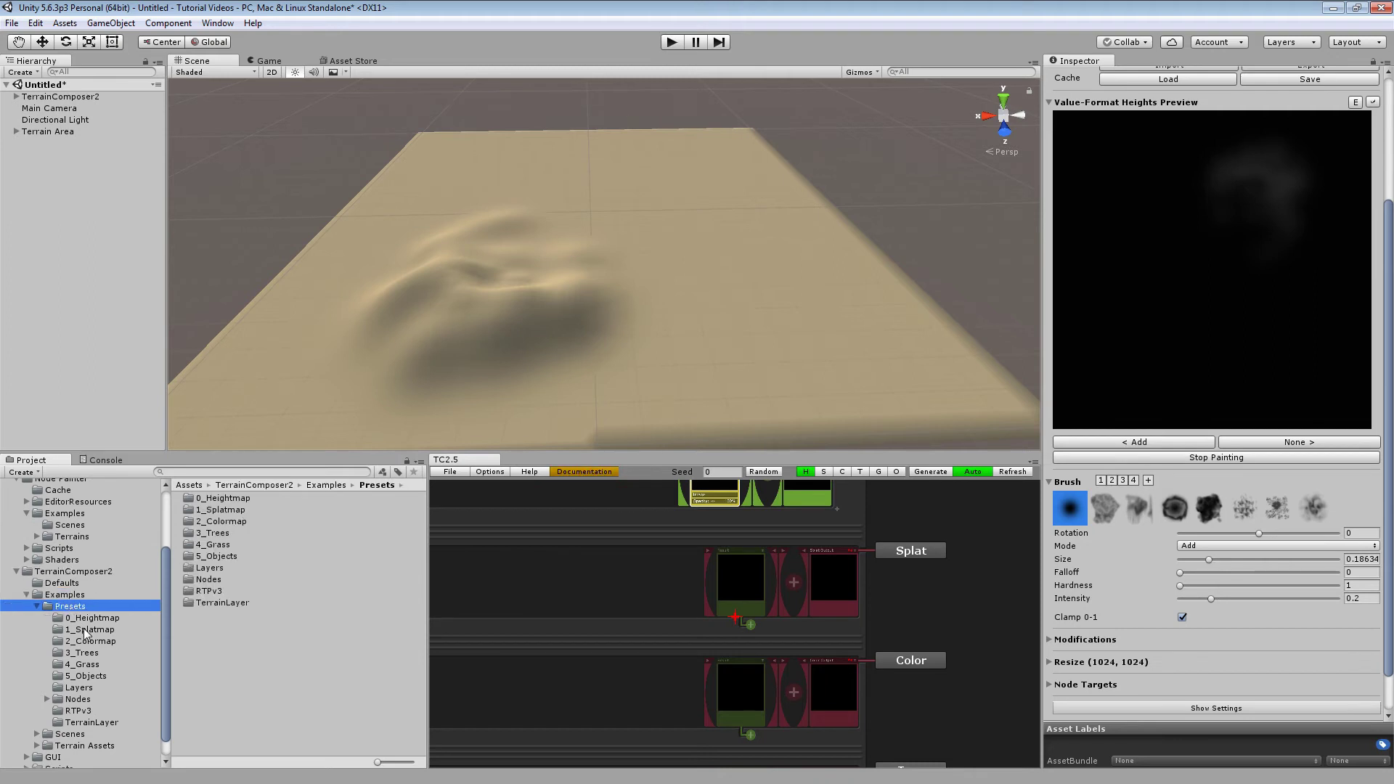
{"action": "left_click", "coordinate": [88, 630]}
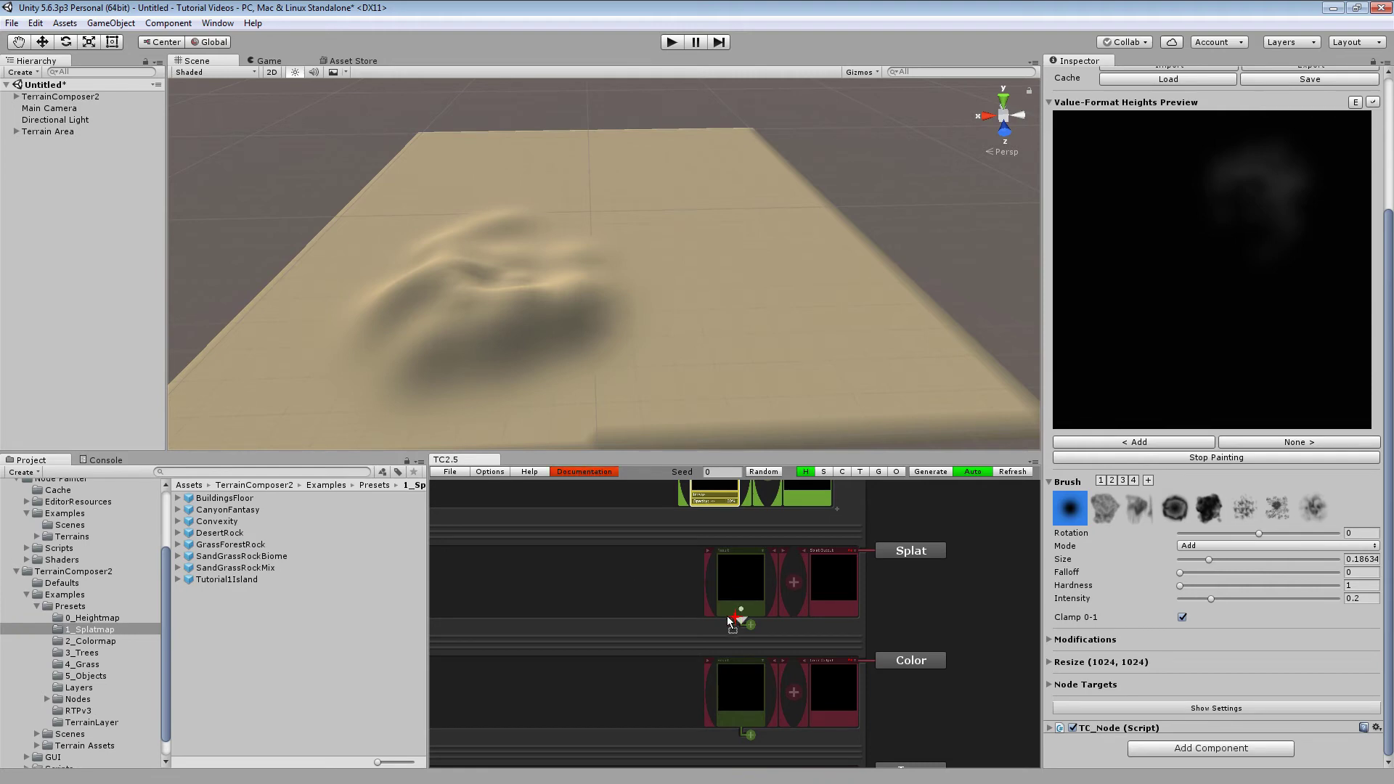
{"action": "left_click_drag", "start_coordinate": [752, 621], "coordinate": [752, 623]}
Select the GrassForestRock layer group under the Splat output and enable Normalize for it.
{"action": "scroll", "coordinate": [826, 620], "scroll_direction": "down", "scroll_amount": 3}
{"action": "middle_click_drag", "start_coordinate": [829, 633], "coordinate": [849, 609]}
{"action": "left_click", "coordinate": [898, 547]}
{"action": "scroll", "coordinate": [893, 620], "scroll_direction": "up", "scroll_amount": 3}
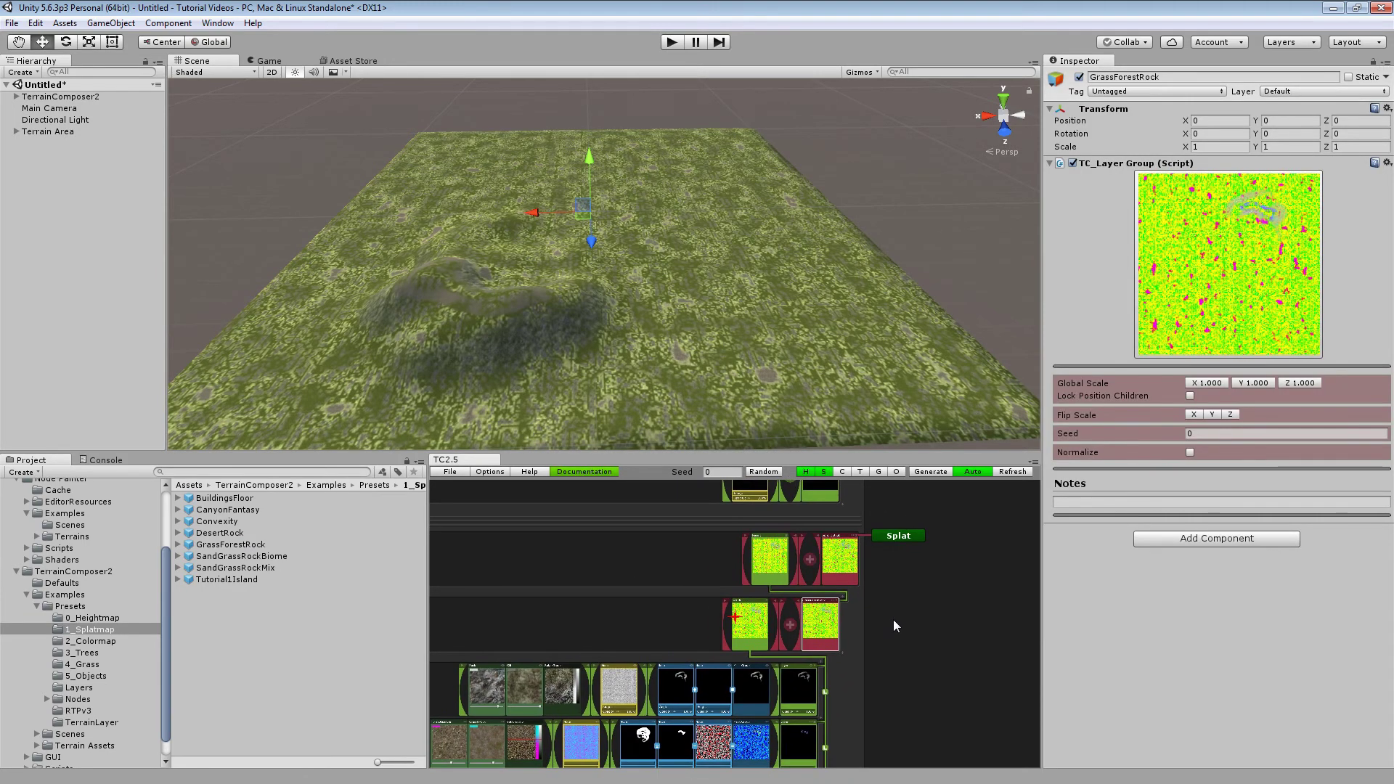
{"action": "left_click", "coordinate": [1191, 451]}
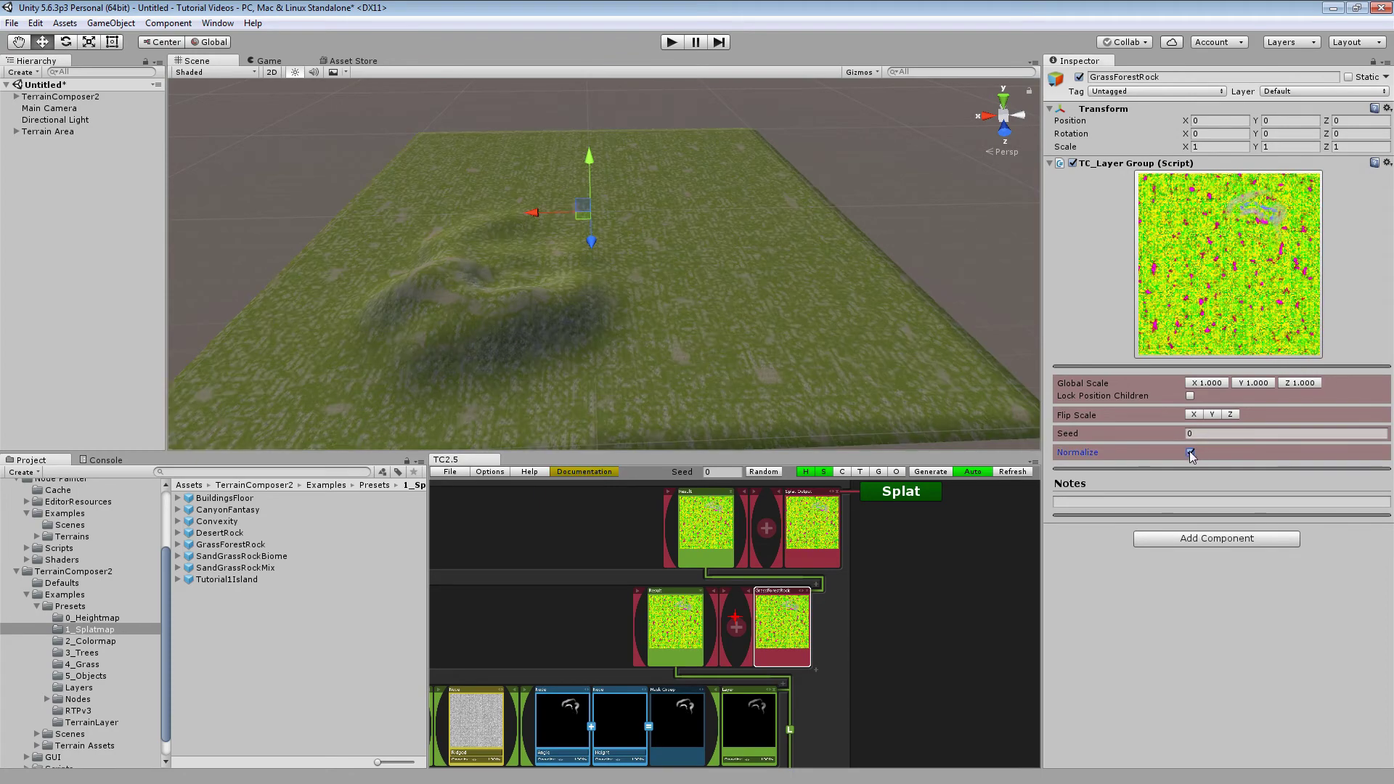
{"action": "middle_click_drag", "start_coordinate": [745, 541], "coordinate": [766, 586]}
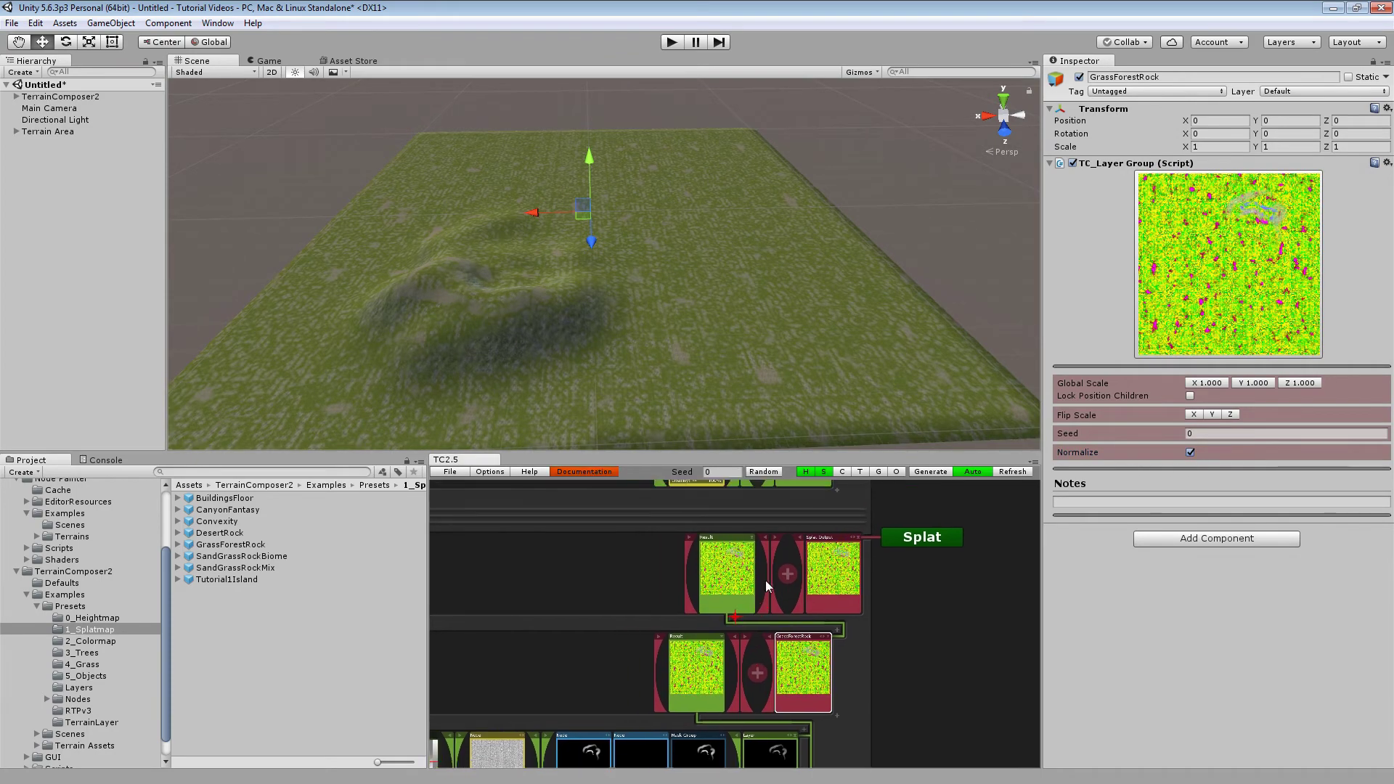
Reselect the painted node under the Height output and paint a second chain of hills beside the first group.
{"action": "left_click", "coordinate": [859, 544]}
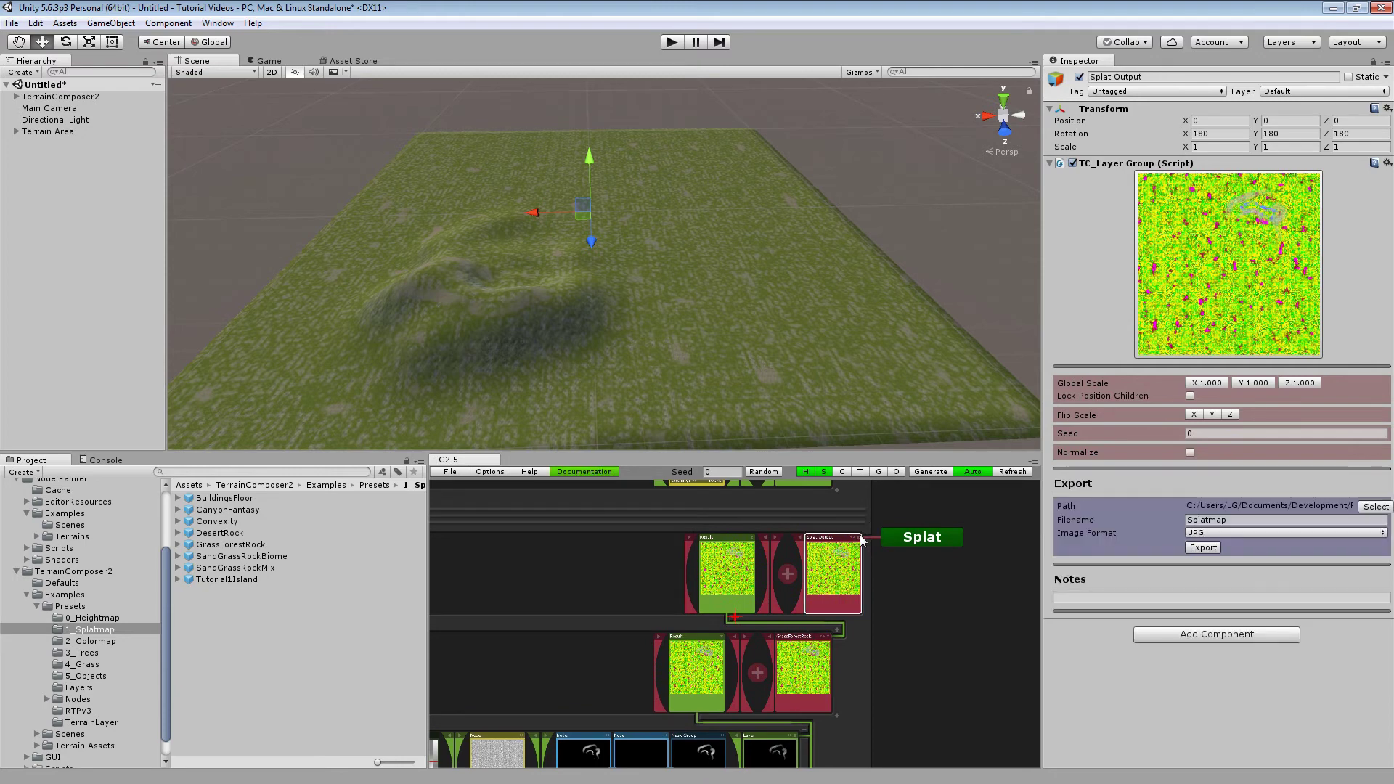
{"action": "left_click_drag", "start_coordinate": [873, 526], "coordinate": [853, 721]}
{"action": "left_click", "coordinate": [834, 646]}
{"action": "left_click", "coordinate": [672, 664]}
{"action": "scroll", "coordinate": [1295, 569], "scroll_direction": "down", "scroll_amount": 4}
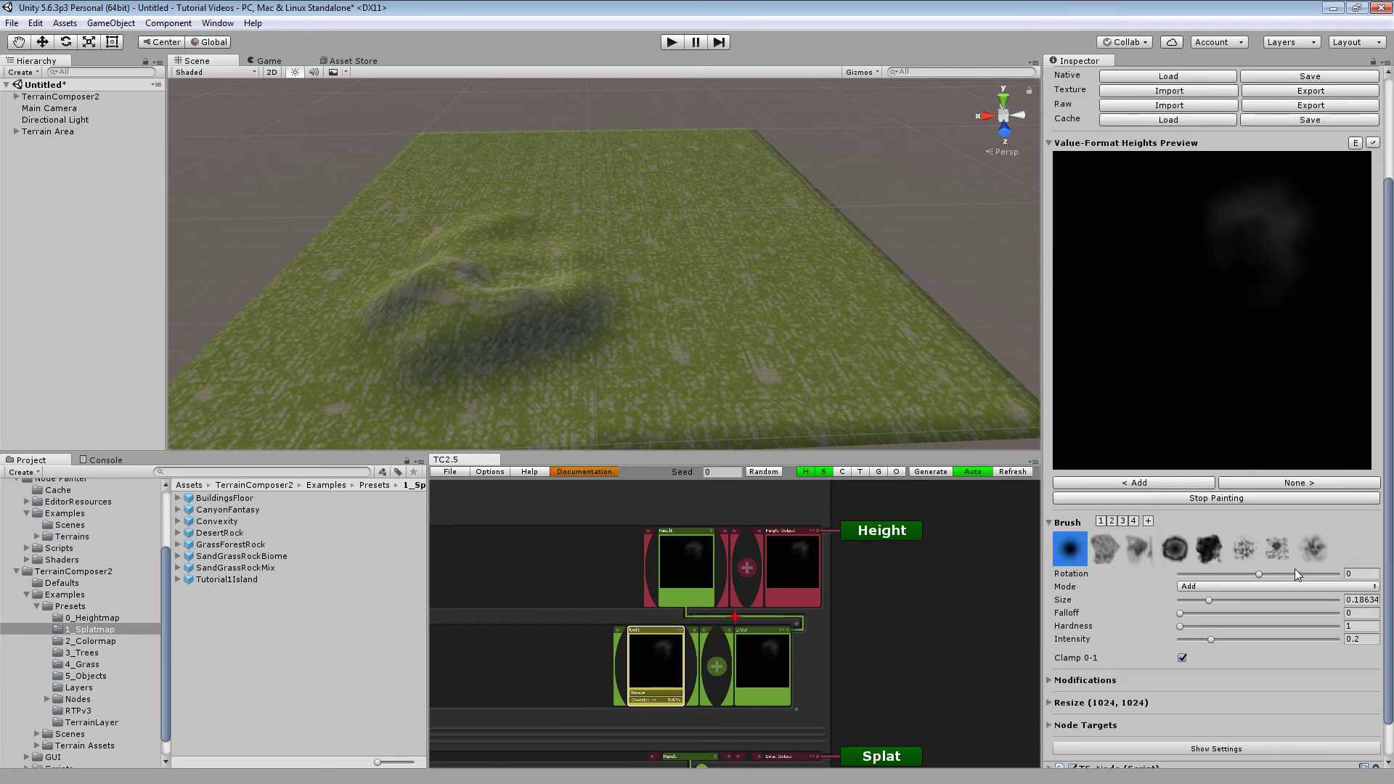
{"action": "scroll", "coordinate": [1091, 661], "scroll_direction": "up", "scroll_amount": 4}
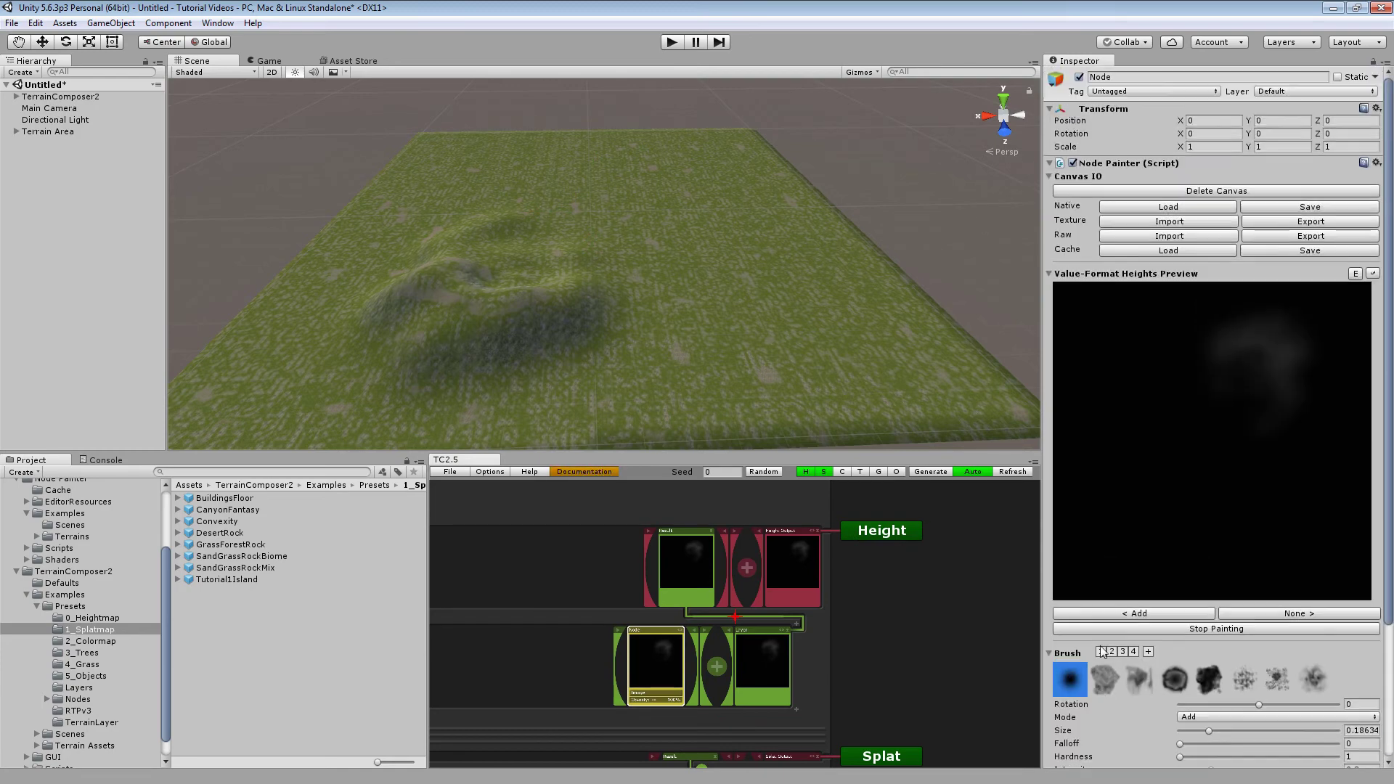
{"action": "scroll", "coordinate": [747, 385], "scroll_direction": "up", "scroll_amount": 4}
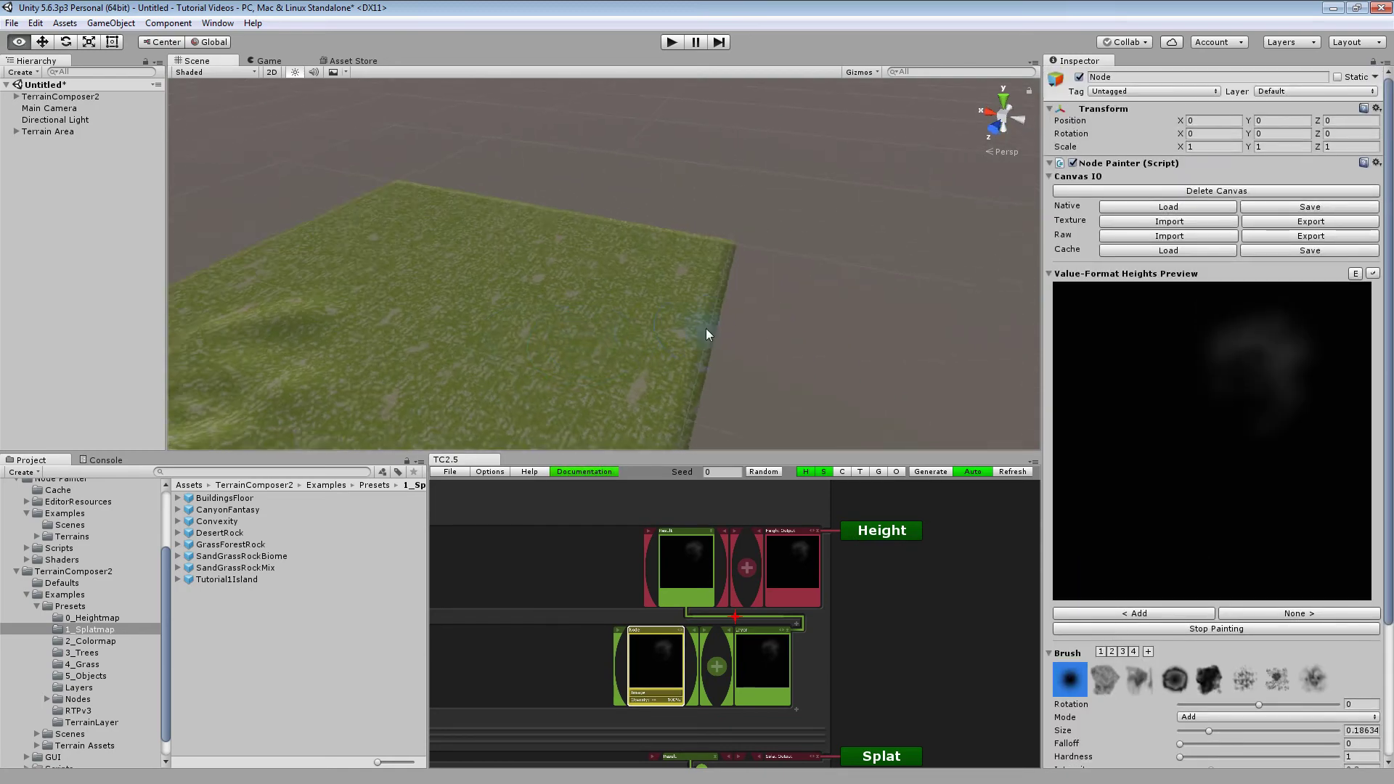
{"action": "scroll", "coordinate": [654, 357], "scroll_direction": "down", "scroll_amount": 4}
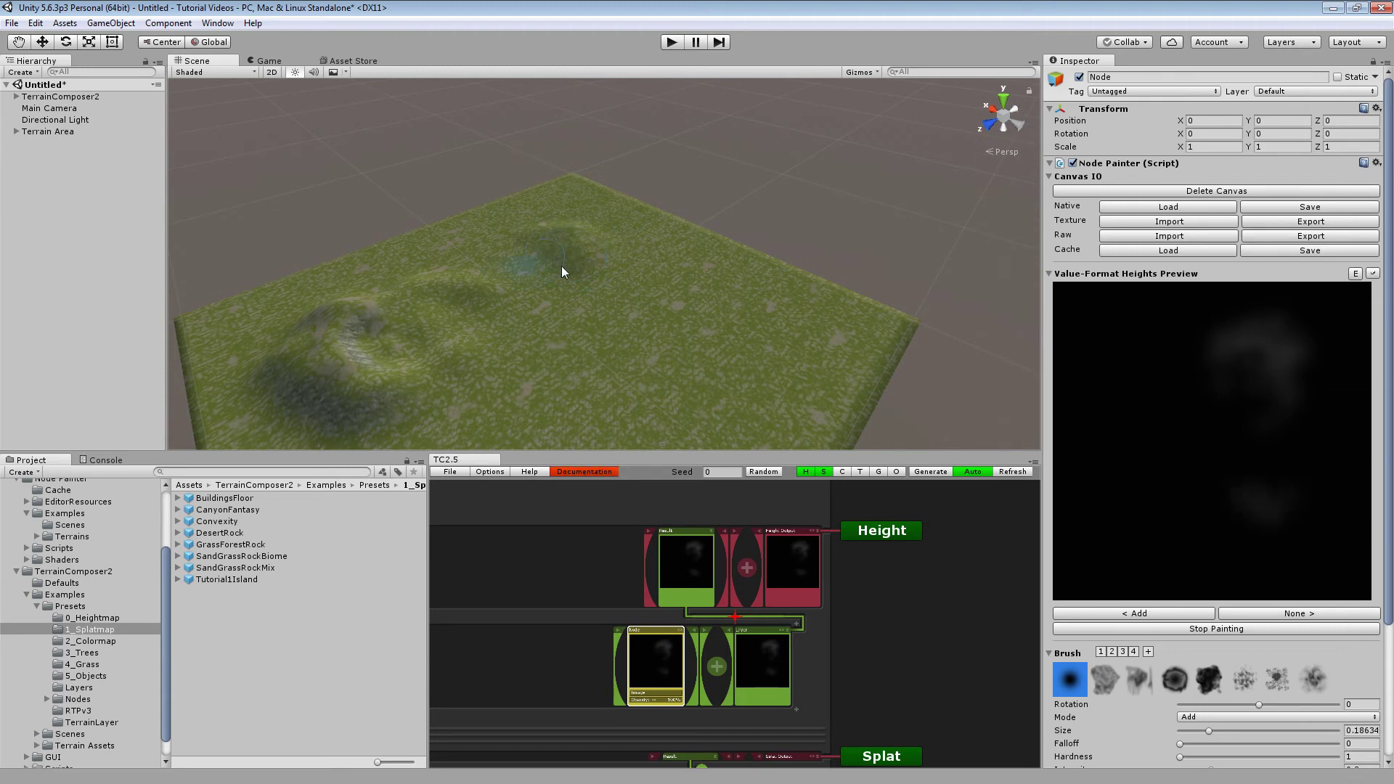
{"action": "left_click_drag", "start_coordinate": [507, 276], "coordinate": [534, 241]}
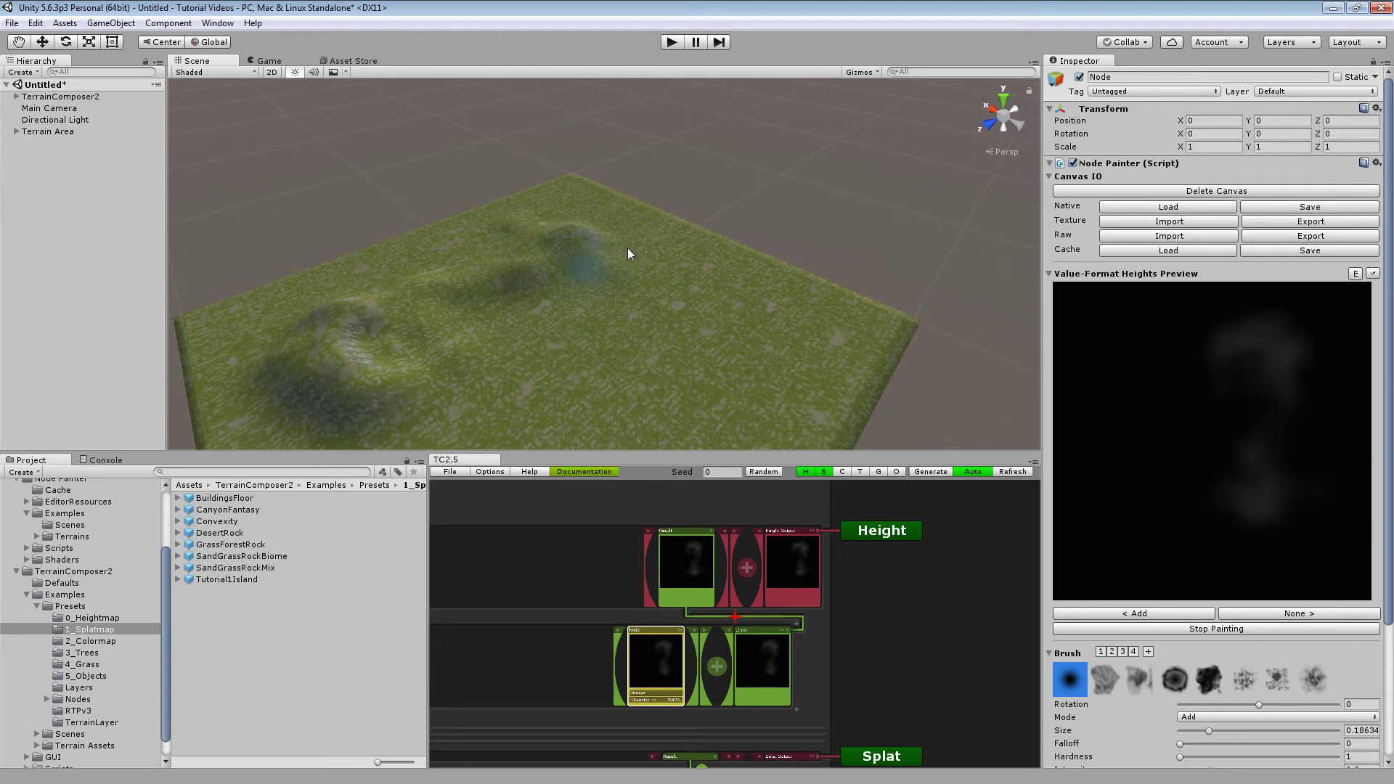
{"action": "right_click_drag", "start_coordinate": [798, 285], "coordinate": [748, 301]}
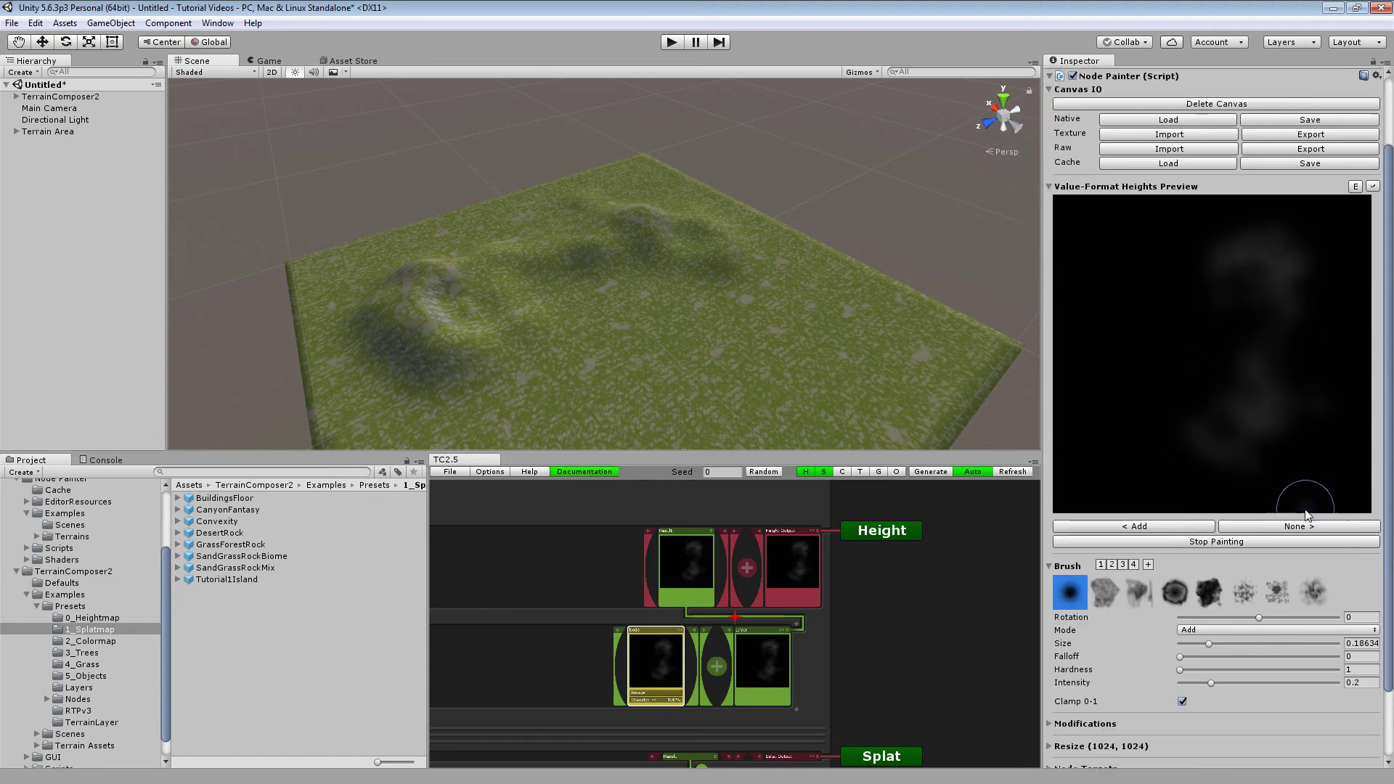
Collapse the TerrainComposer2 project folder and open Node Painter's Cache folder.
{"action": "scroll", "coordinate": [92, 559], "scroll_direction": "up", "scroll_amount": 3}
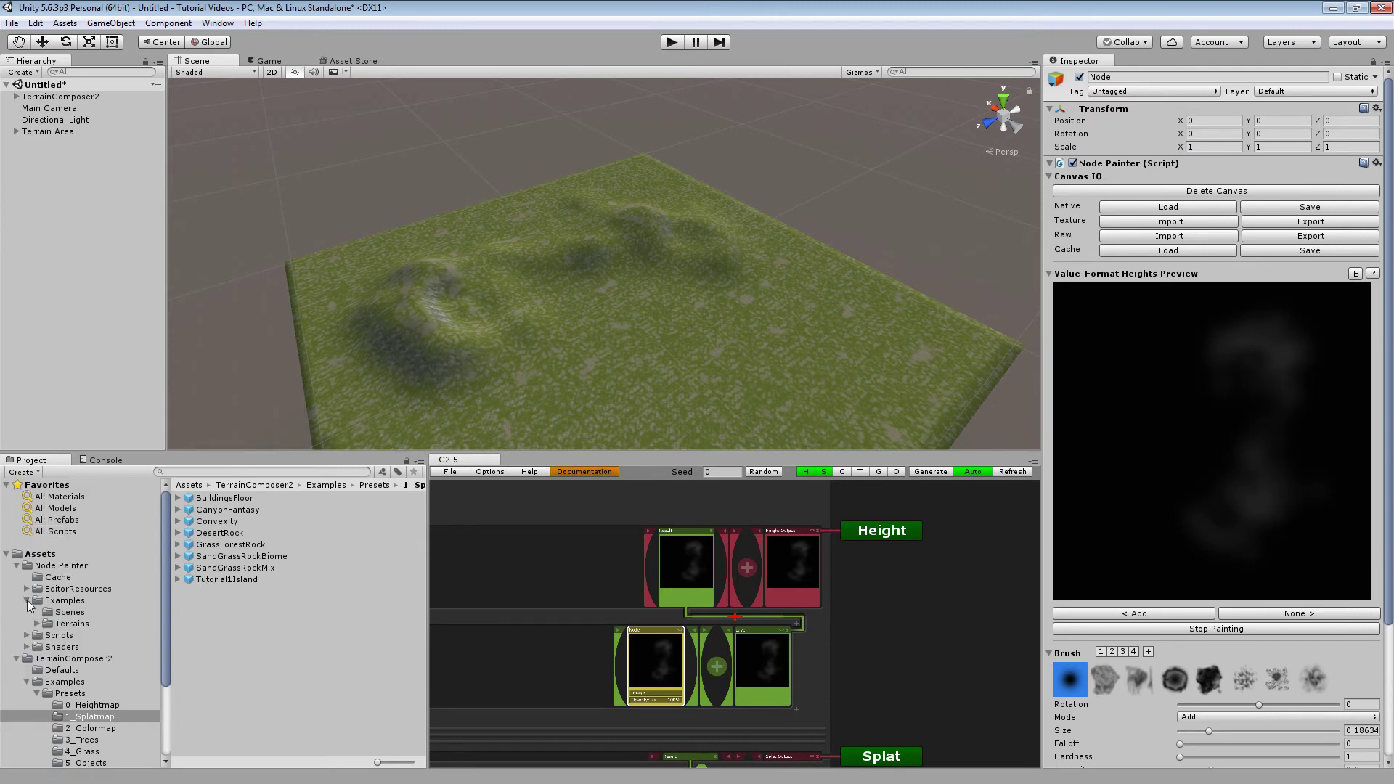
{"action": "left_click", "coordinate": [16, 659]}
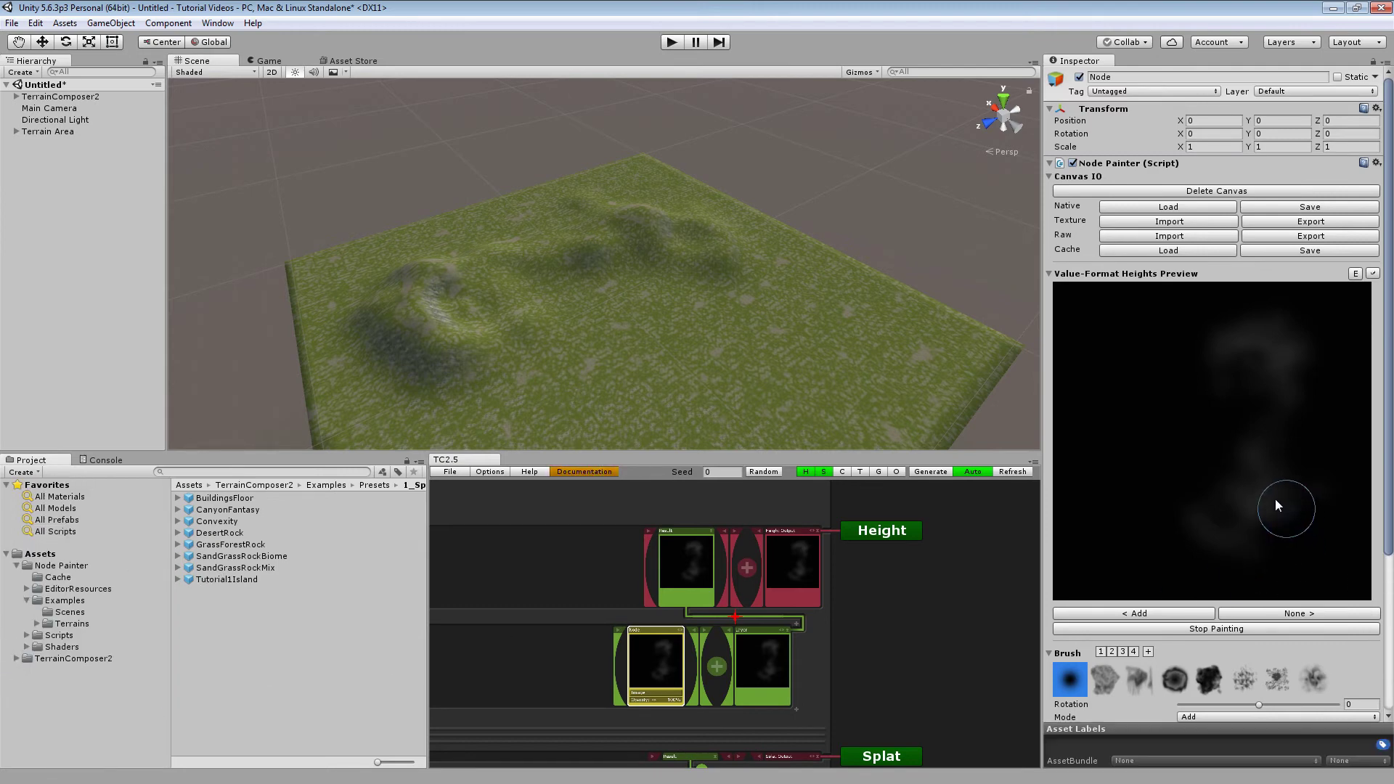
{"action": "left_click", "coordinate": [53, 579]}
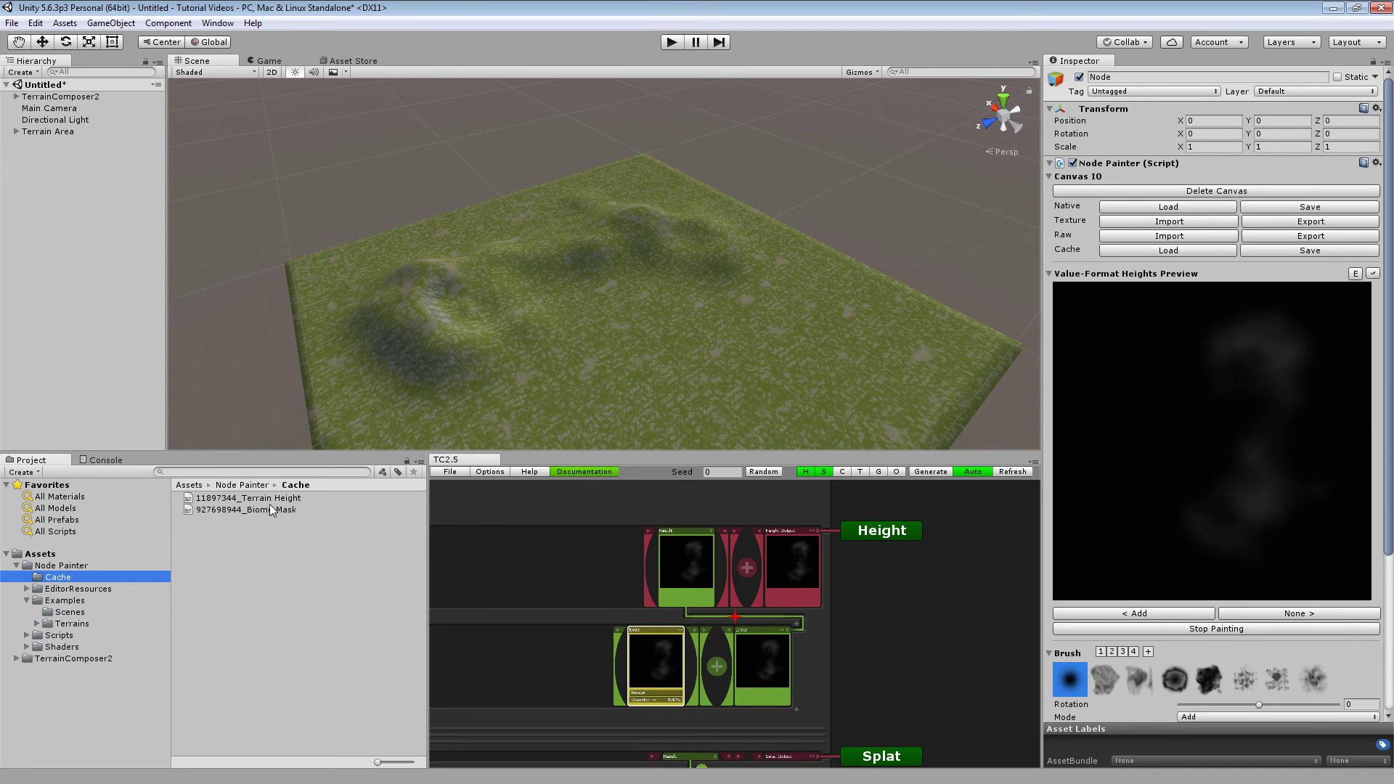
Save the scene as Demo in the Assets folder and select the Heights cache file in Node Painter's Cache folder.
{"action": "middle_click_drag", "start_coordinate": [432, 338], "coordinate": [452, 330]}
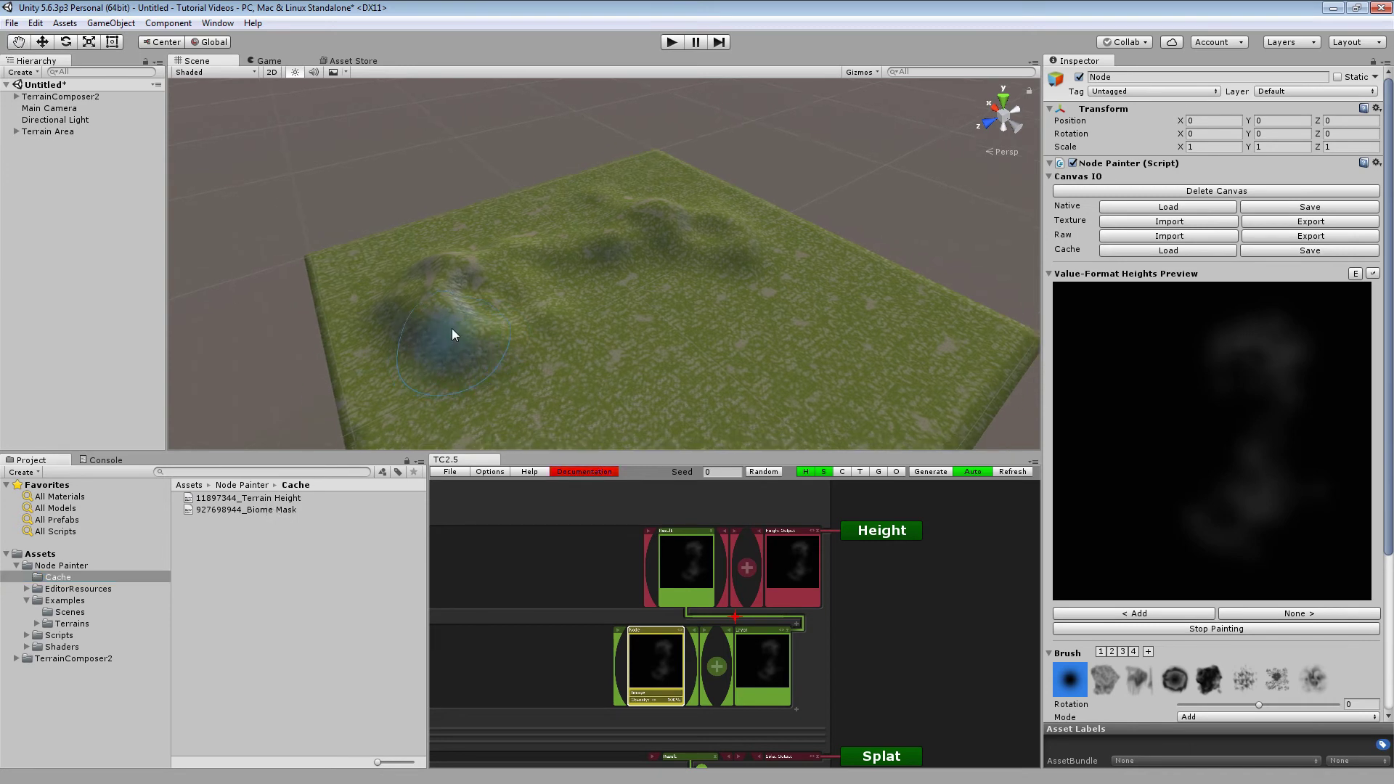
{"action": "key", "text": "ctrl+s"}
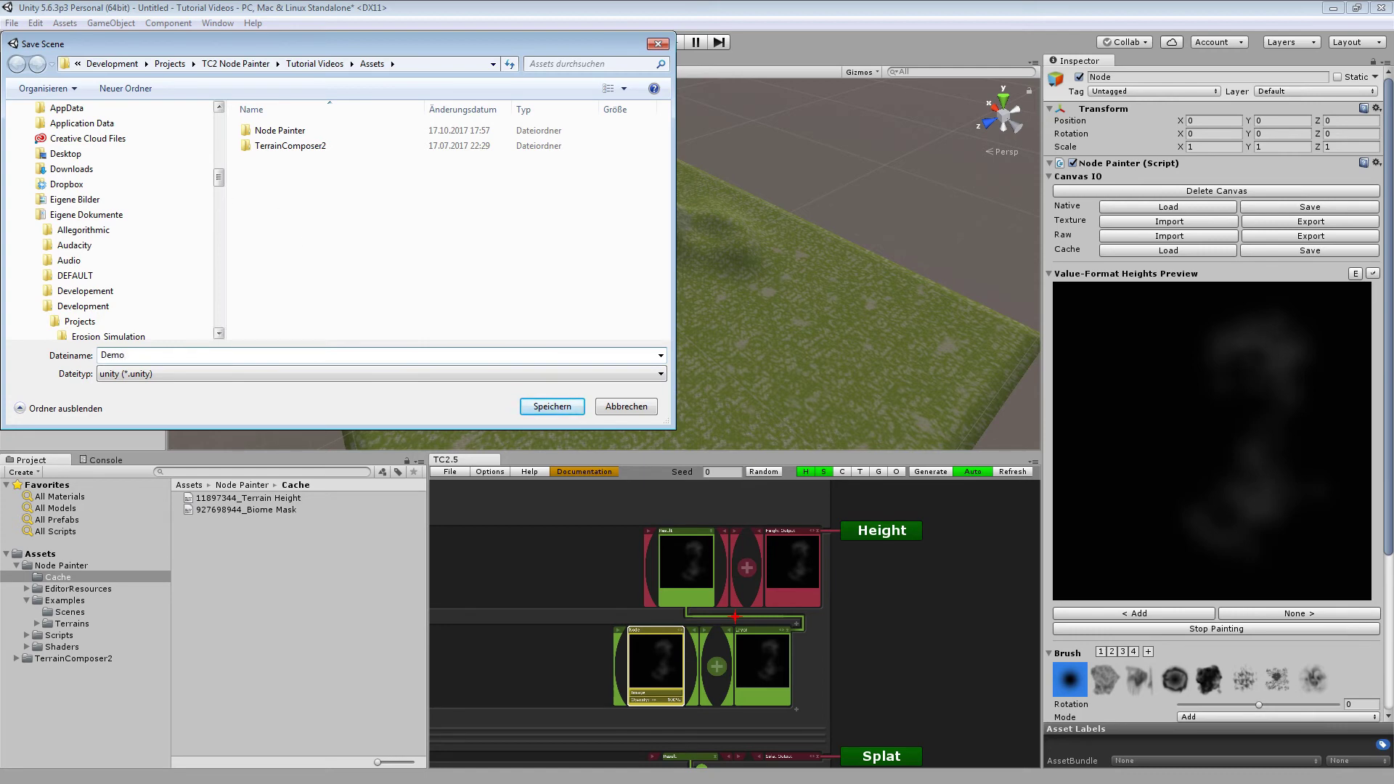
{"action": "left_click", "coordinate": [548, 408]}
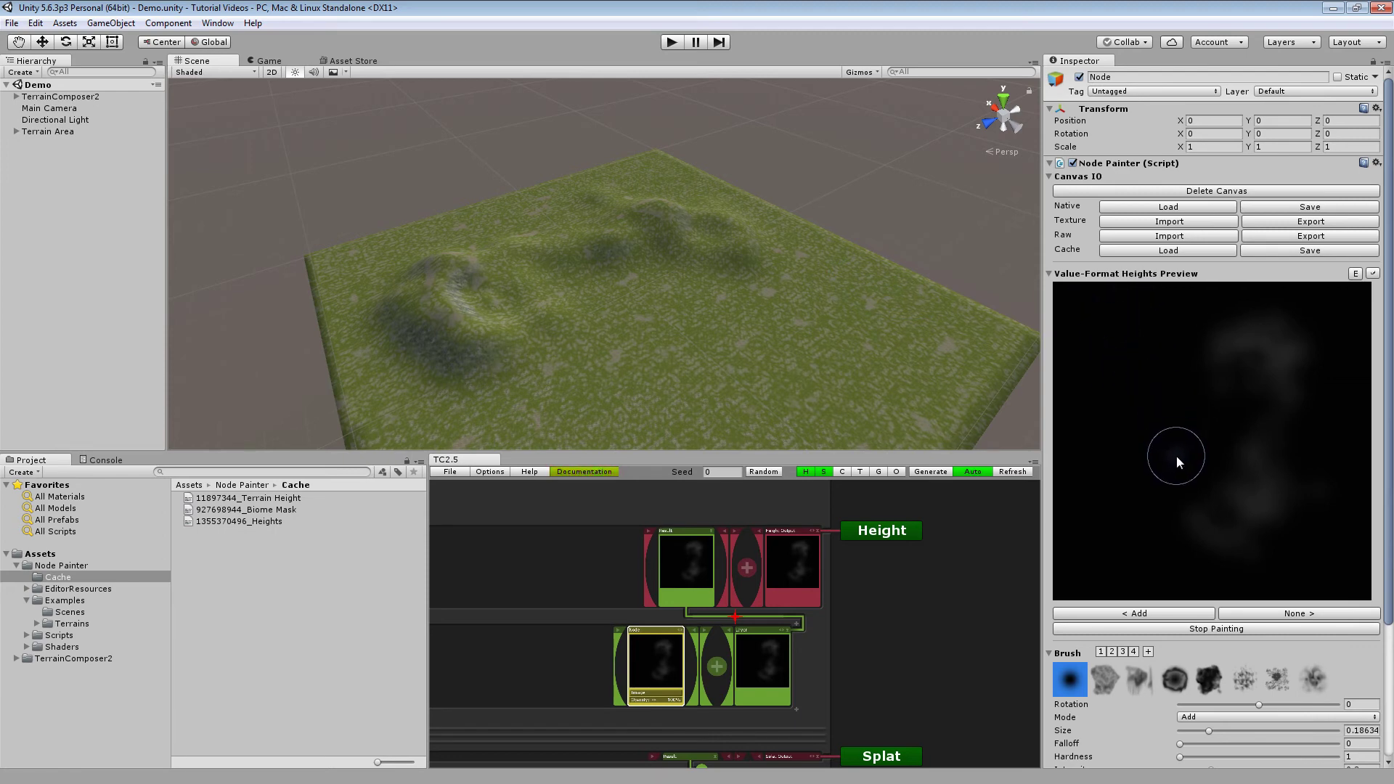
{"action": "left_click", "coordinate": [250, 521]}
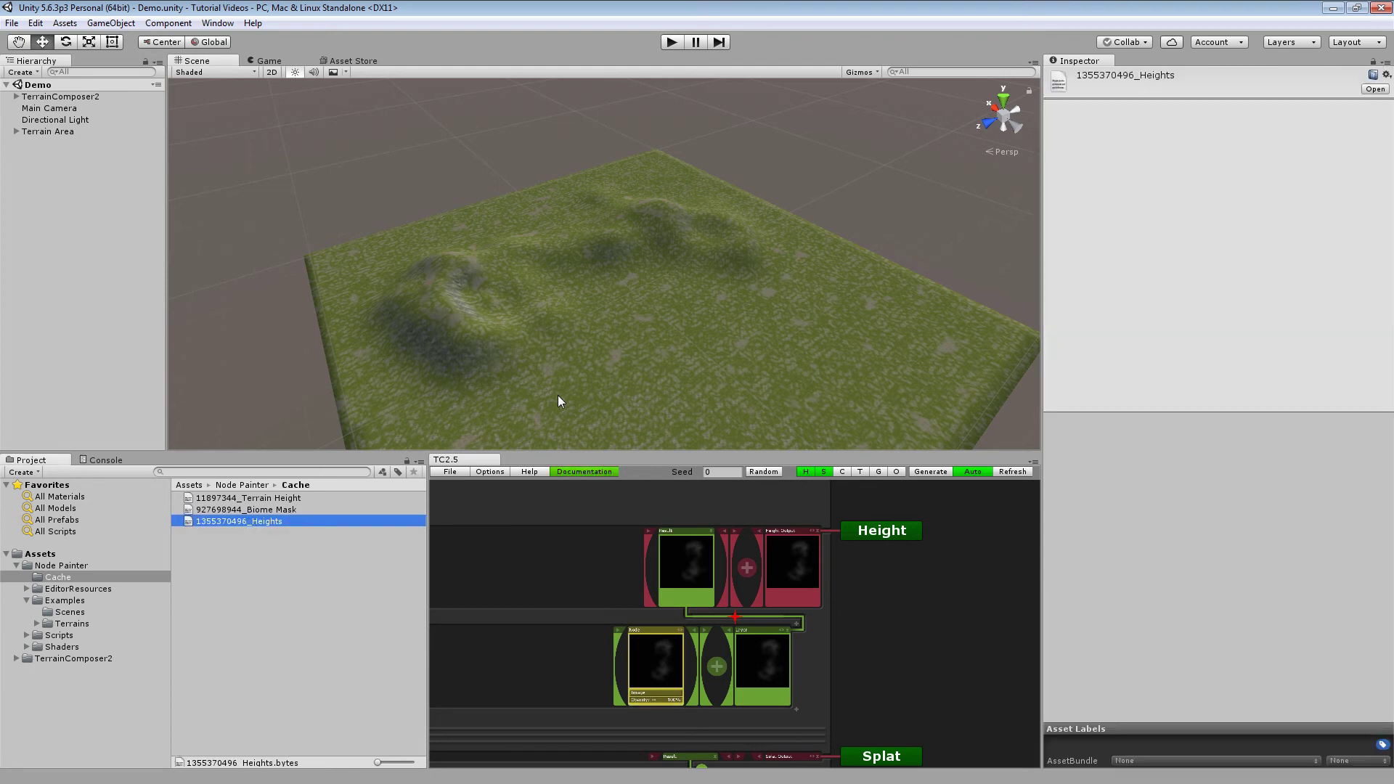
Examine the painted height node's canvas, the Demo scene in the Assets folder and the Heights file in the Cache folder.
{"action": "left_click", "coordinate": [639, 675]}
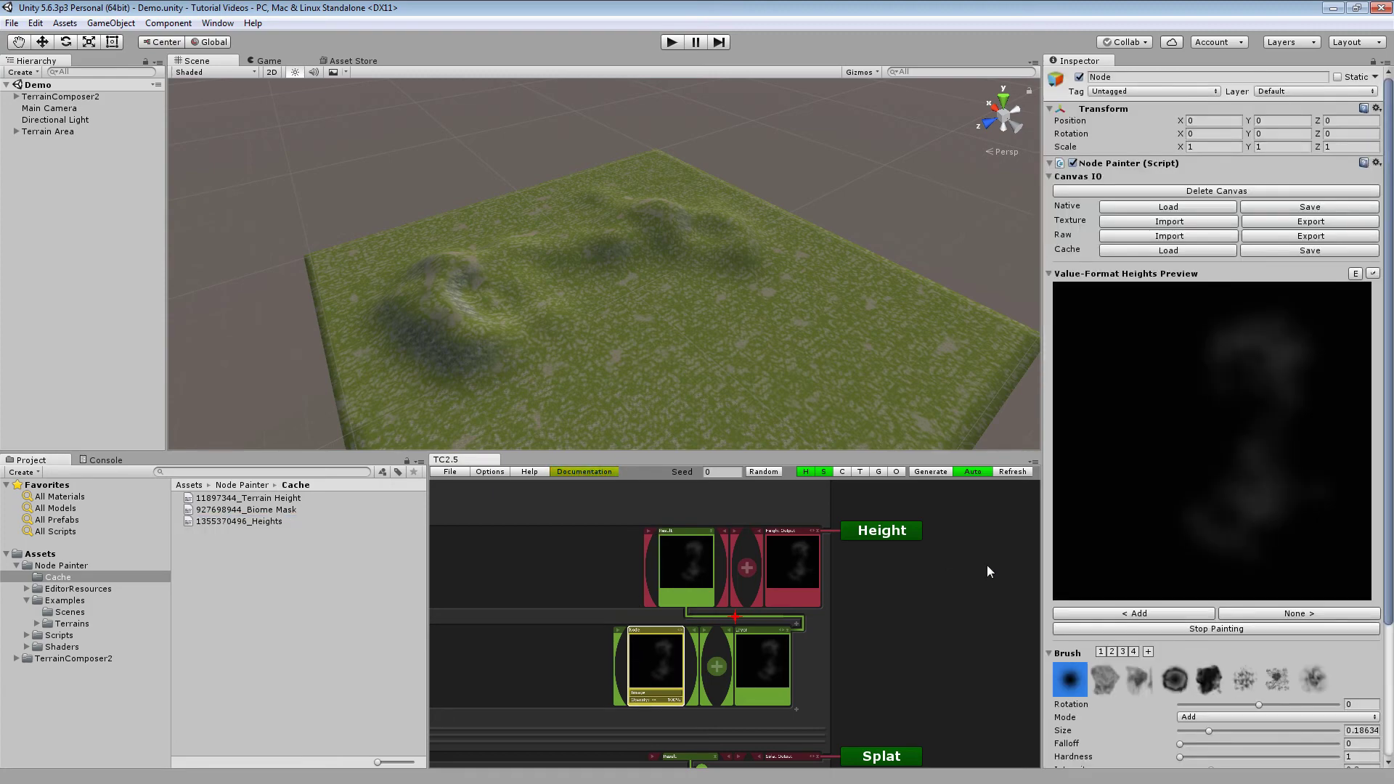
{"action": "scroll", "coordinate": [987, 572], "scroll_direction": "down", "scroll_amount": 3}
{"action": "scroll", "coordinate": [1260, 602], "scroll_direction": "down", "scroll_amount": 5}
{"action": "scroll", "coordinate": [1220, 625], "scroll_direction": "up", "scroll_amount": 6}
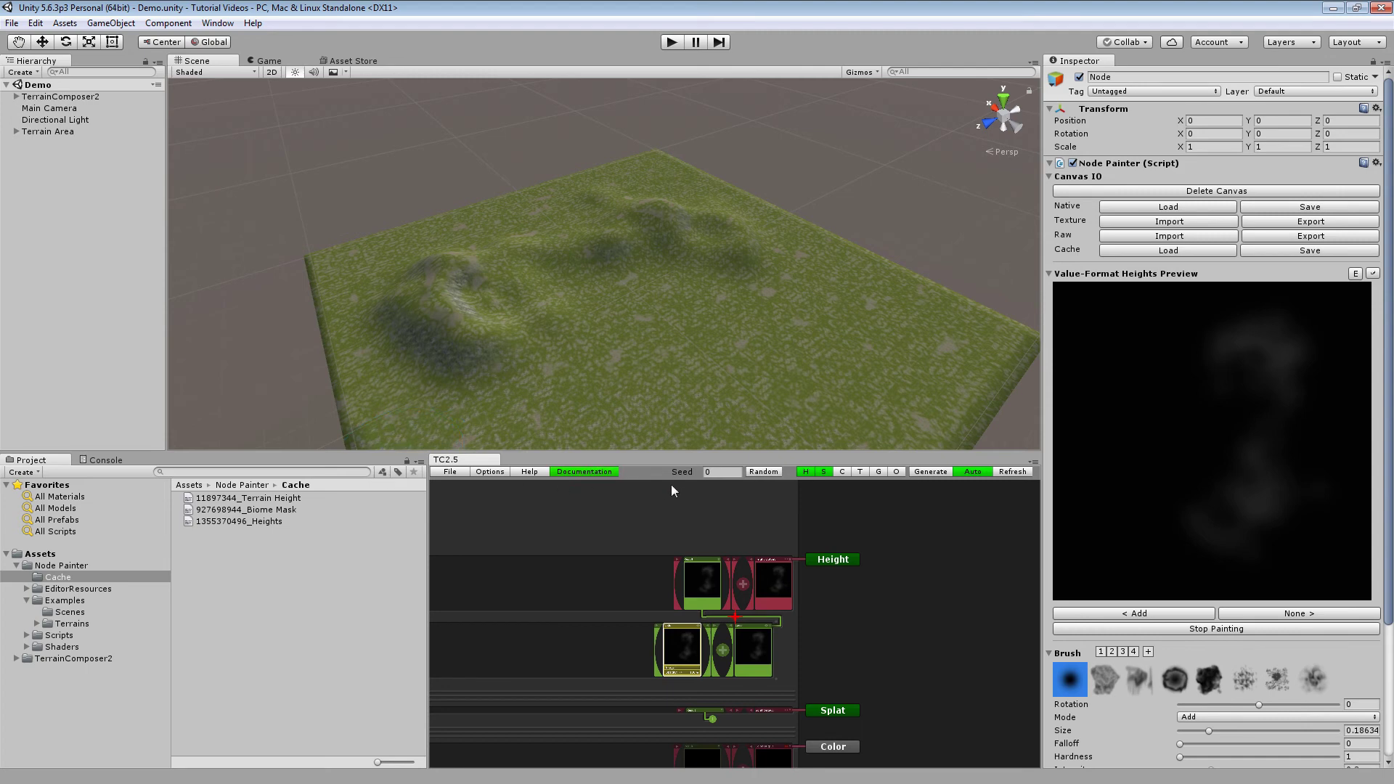
{"action": "left_click", "coordinate": [45, 554]}
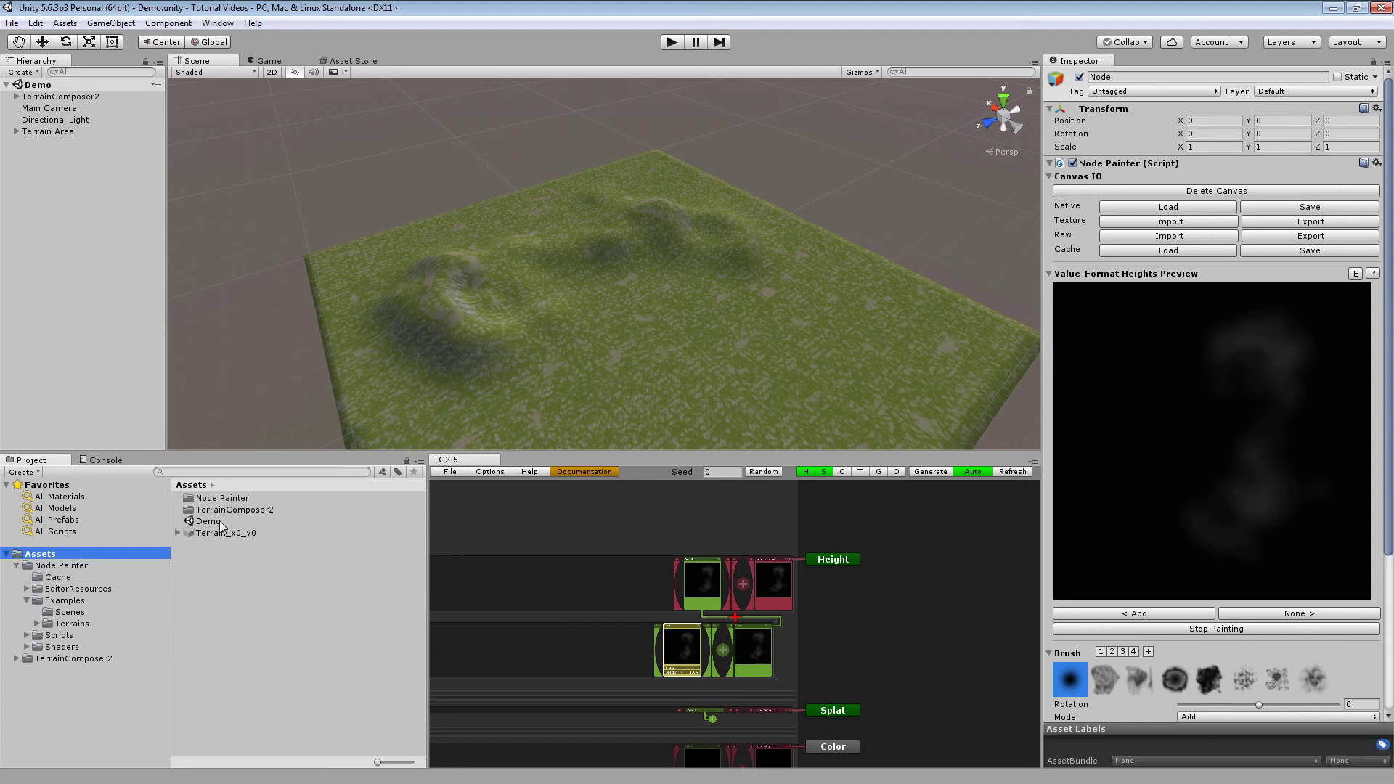
{"action": "left_click", "coordinate": [64, 580]}
{"action": "left_click", "coordinate": [268, 523]}
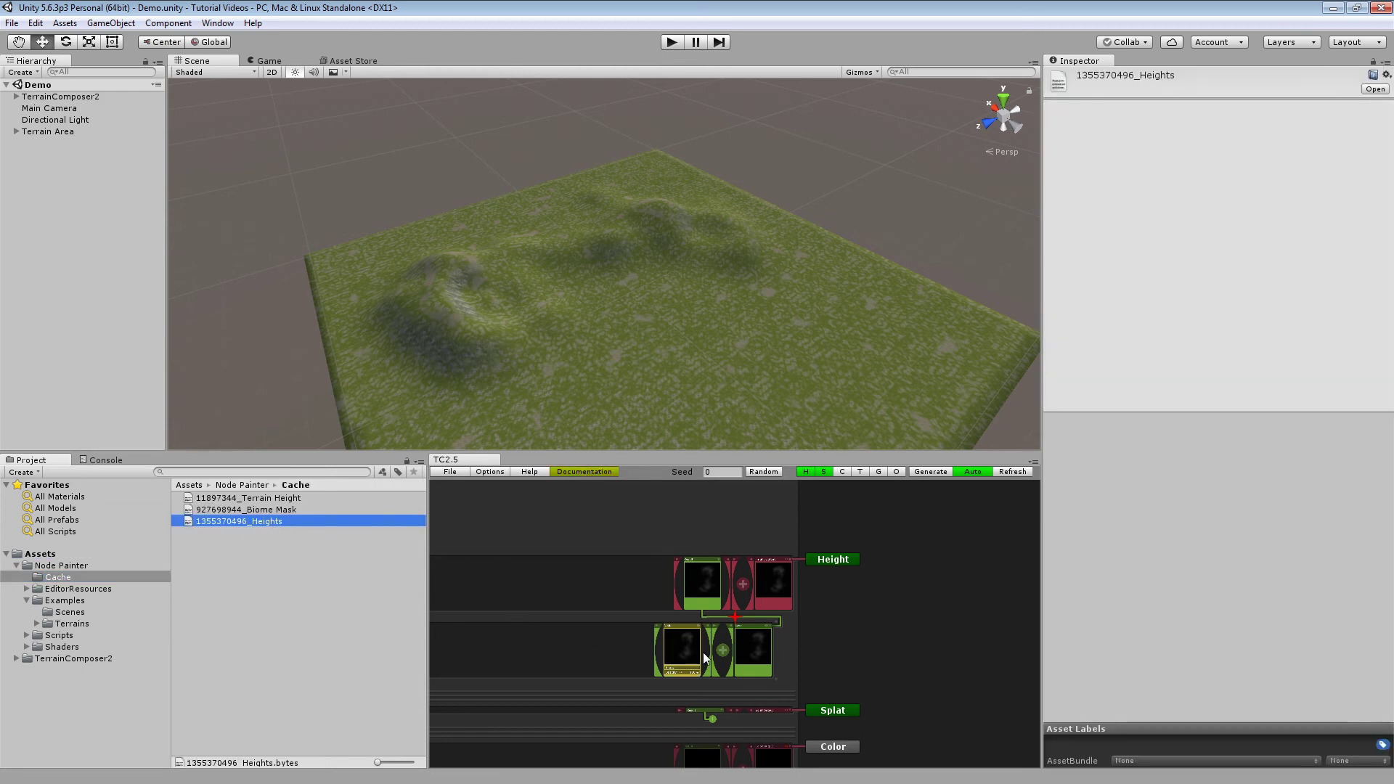
Reselect the painted height node, enable editing of its canvas entry and assign the 11897344_Terrain Height file as its cache.
{"action": "left_click", "coordinate": [703, 652]}
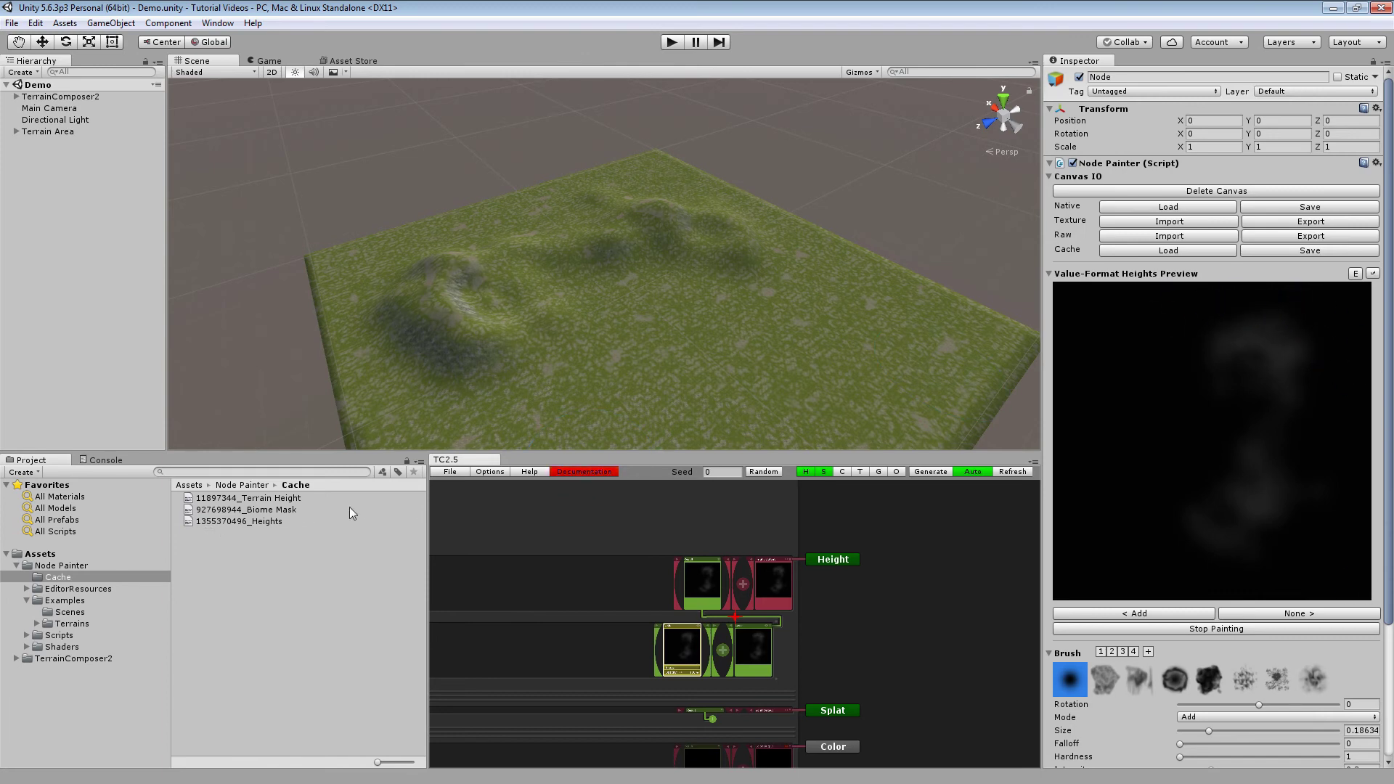
{"action": "left_click", "coordinate": [1355, 274]}
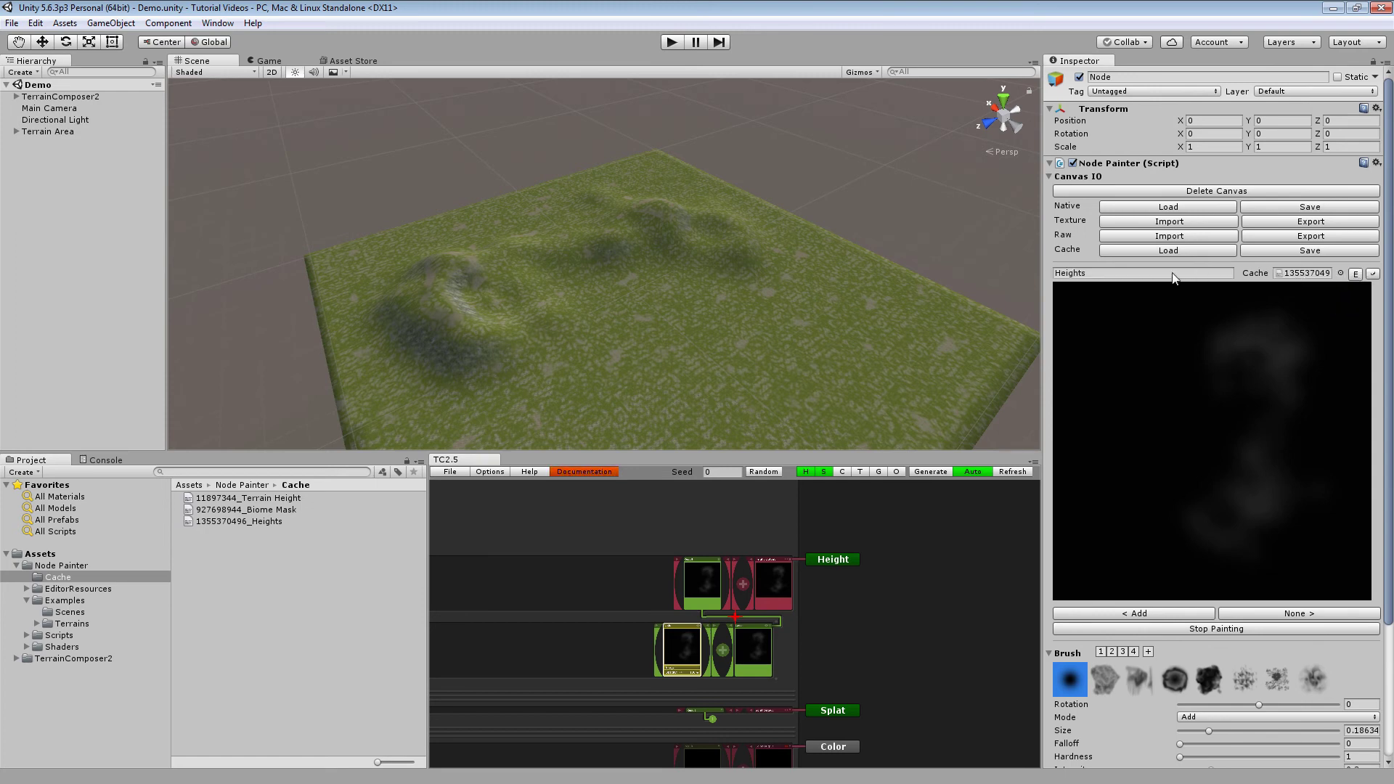
{"action": "left_click", "coordinate": [1304, 274]}
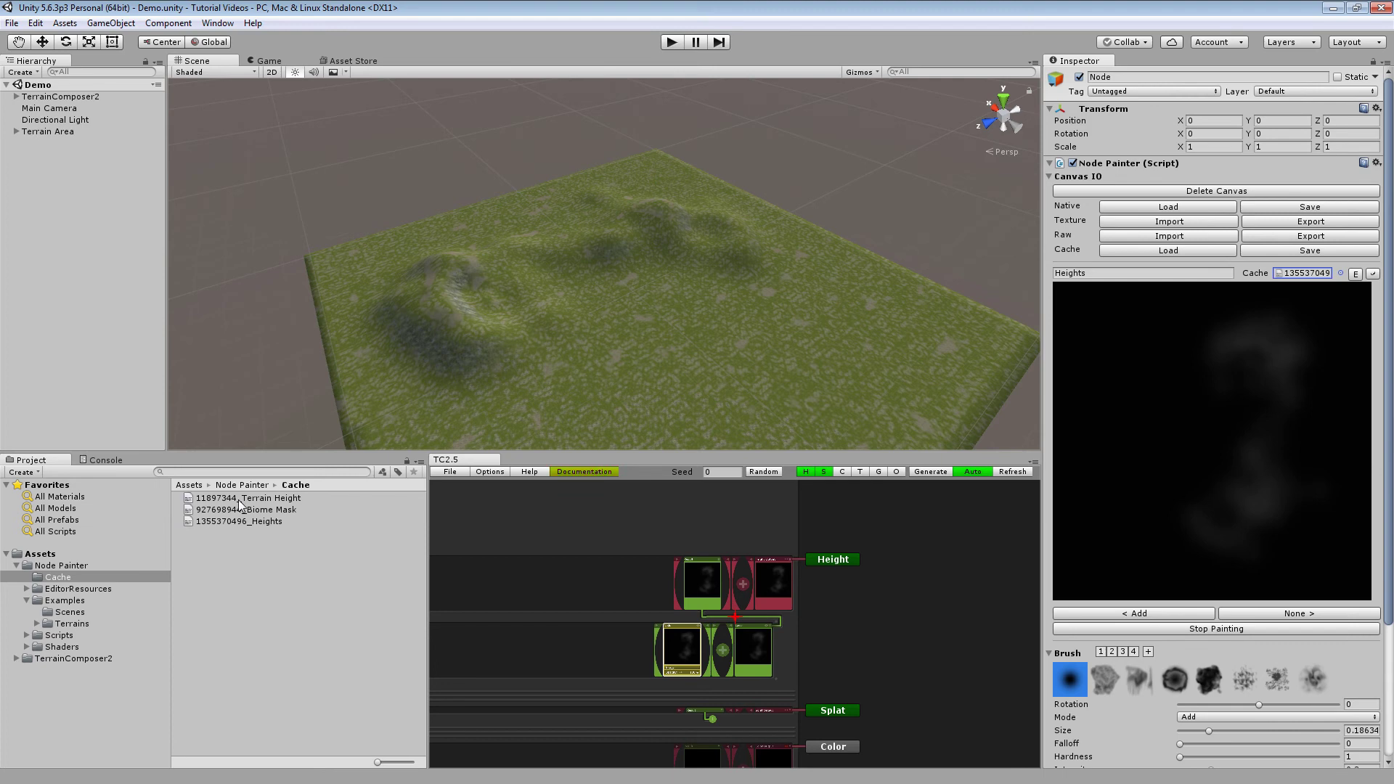
{"action": "left_click_drag", "start_coordinate": [240, 502], "coordinate": [1294, 273]}
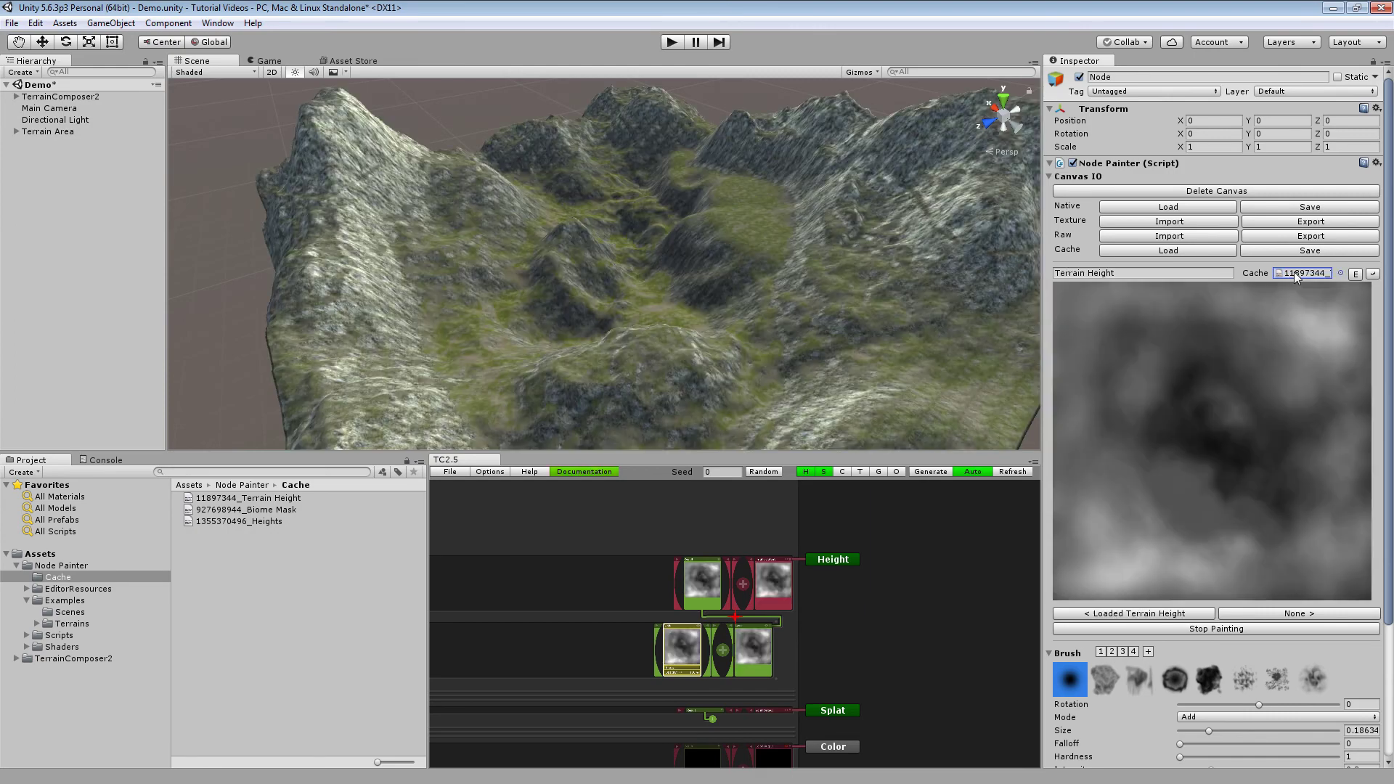
Inspect the loaded mountain terrain from several sides and save the Demo scene with the newly assigned cache.
{"action": "scroll", "coordinate": [619, 275], "scroll_direction": "down", "scroll_amount": 3}
{"action": "left_click_drag", "start_coordinate": [621, 276], "coordinate": [728, 258], "text": "alt"}
{"action": "middle_click_drag", "start_coordinate": [728, 259], "coordinate": [729, 216]}
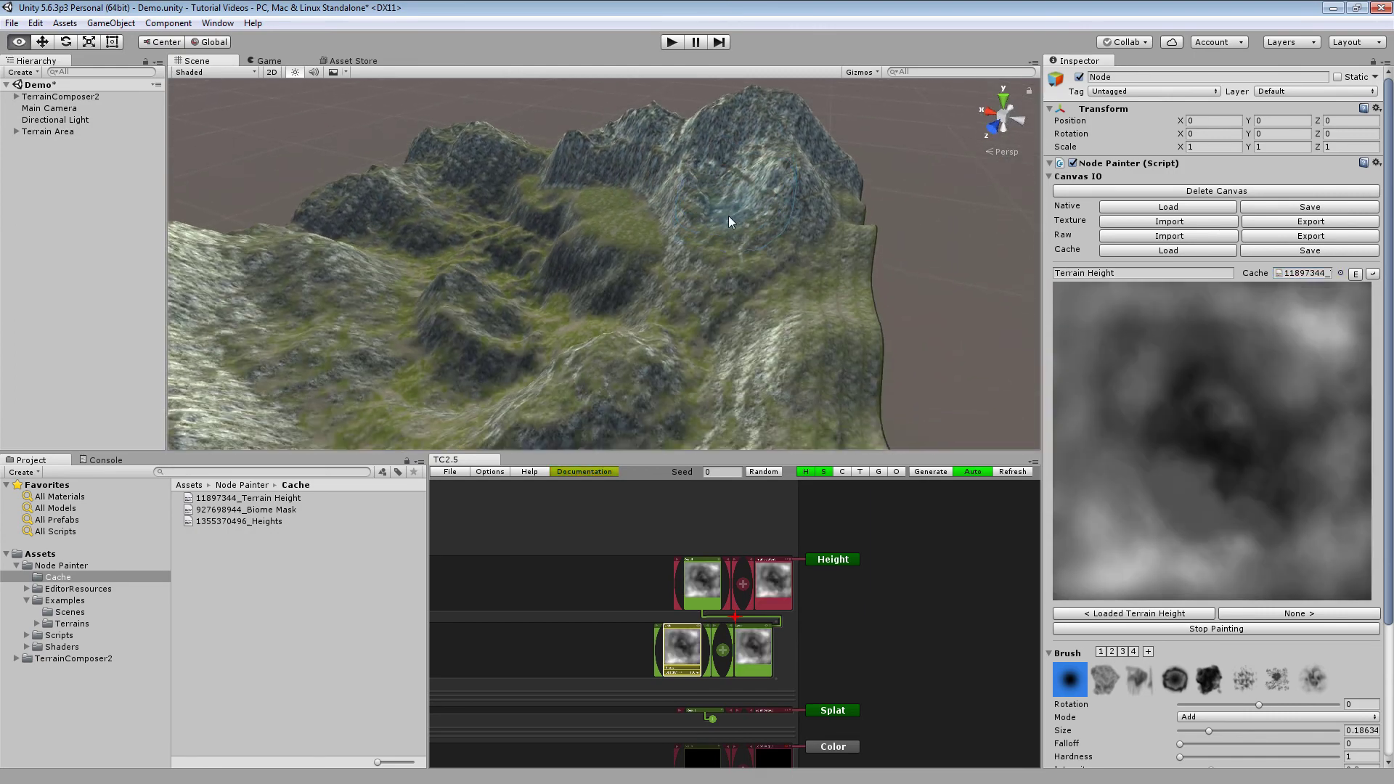
{"action": "left_click_drag", "start_coordinate": [729, 215], "coordinate": [579, 360], "text": "alt"}
{"action": "middle_click_drag", "start_coordinate": [579, 361], "coordinate": [681, 340]}
{"action": "left_click_drag", "start_coordinate": [681, 340], "coordinate": [582, 295], "text": "alt"}
{"action": "middle_click_drag", "start_coordinate": [582, 295], "coordinate": [580, 313]}
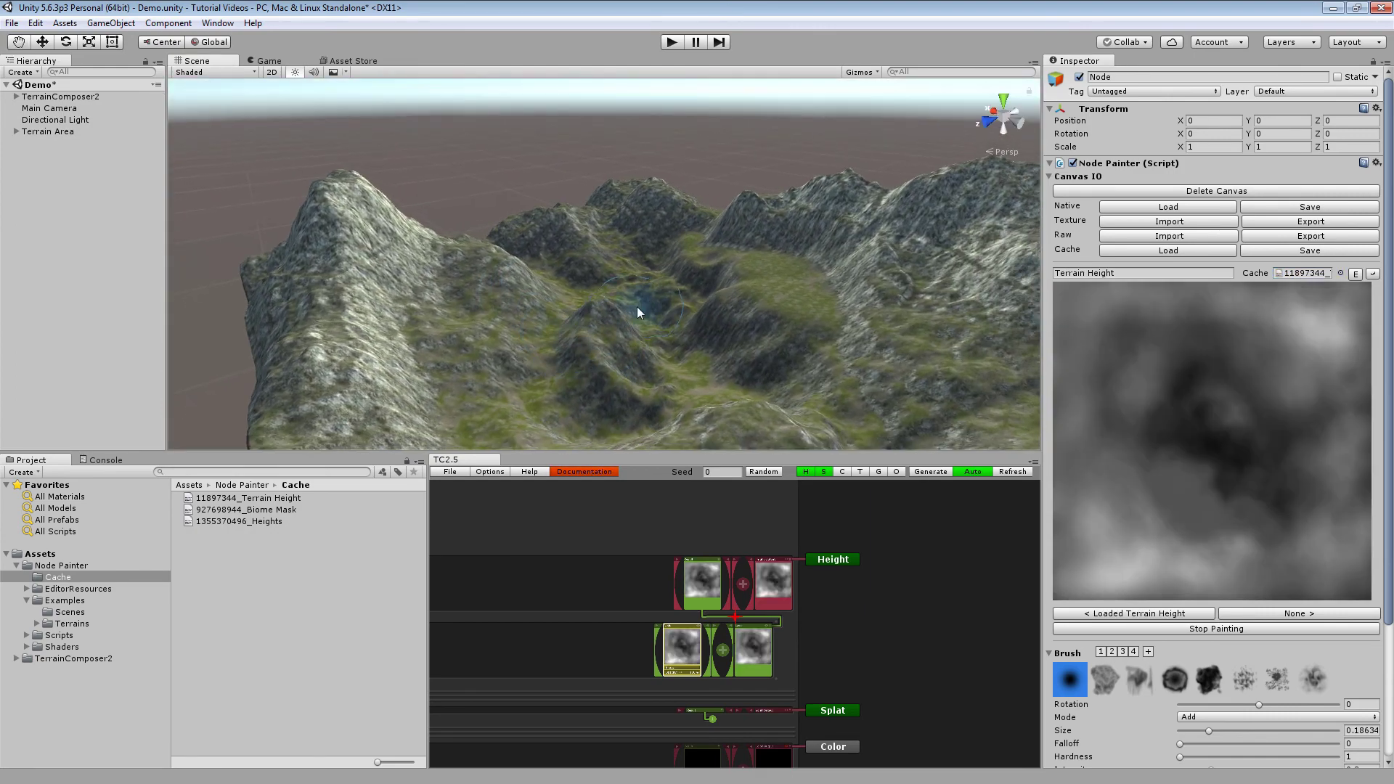
{"action": "scroll", "coordinate": [773, 316], "scroll_direction": "up", "scroll_amount": 2}
{"action": "middle_click_drag", "start_coordinate": [773, 317], "coordinate": [772, 310]}
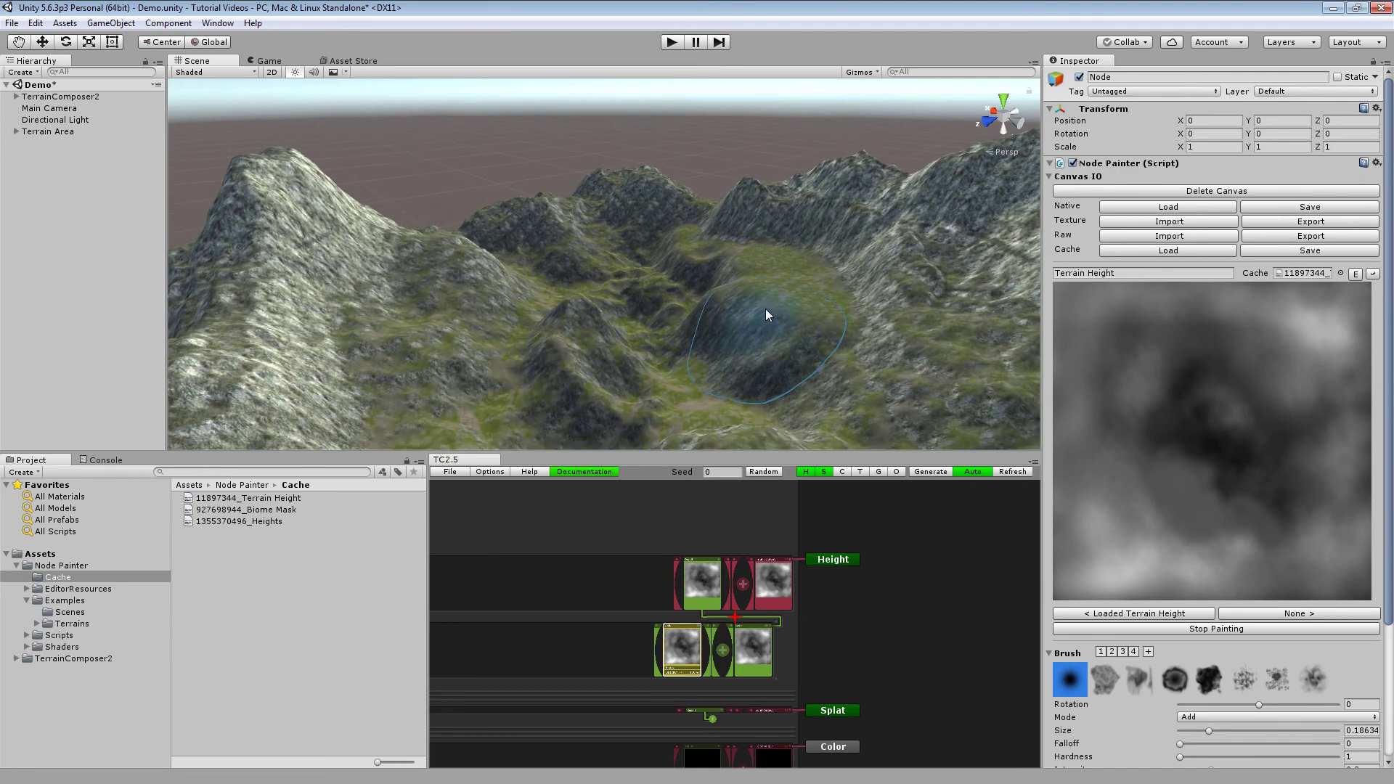
{"action": "key", "text": "ctrl+s"}
Reduce the brush size to about 0.12 and paint a tall, narrow peak on the grassy plateau beside the valley.
{"action": "left_click_drag", "start_coordinate": [708, 331], "coordinate": [719, 358], "text": "alt"}
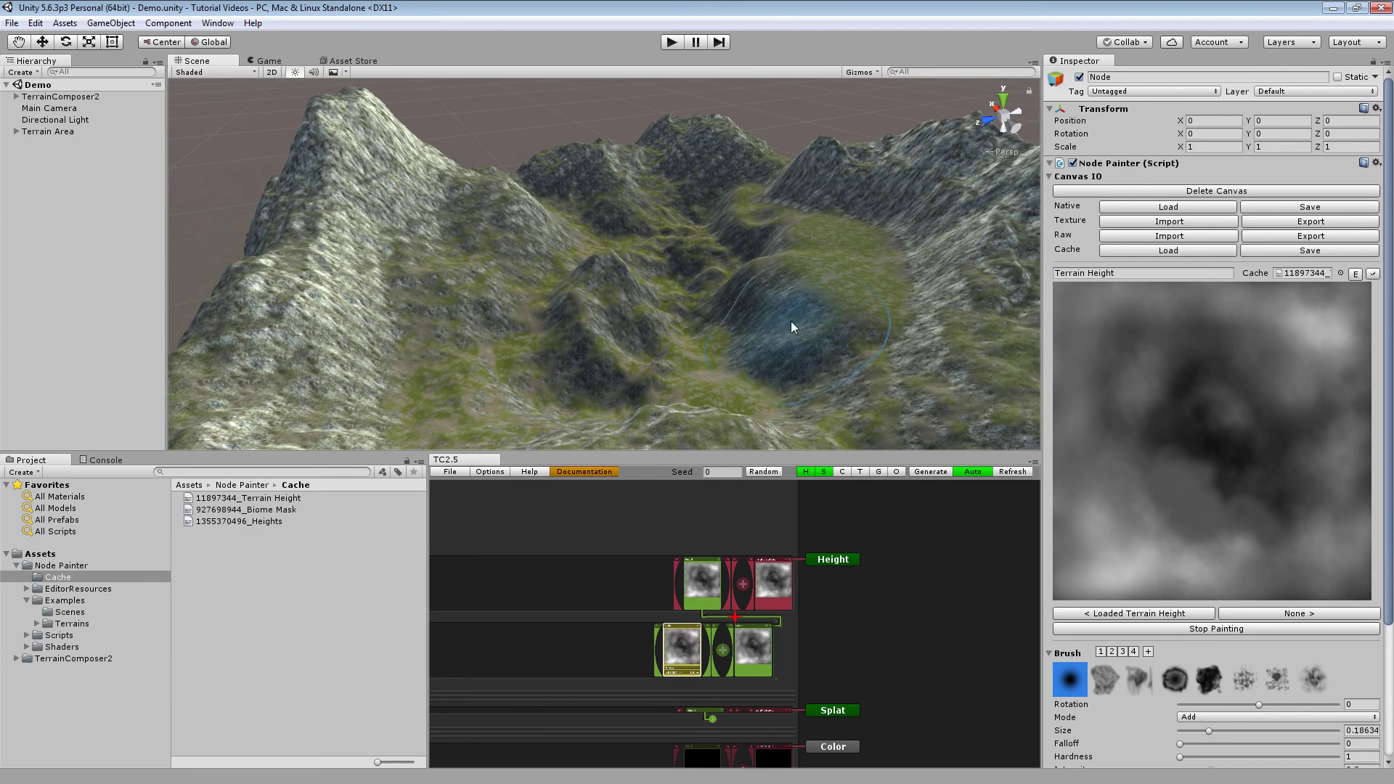
{"action": "scroll", "coordinate": [791, 323], "scroll_direction": "up", "scroll_amount": 2}
{"action": "middle_click_drag", "start_coordinate": [791, 323], "coordinate": [773, 316]}
{"action": "scroll", "coordinate": [766, 330], "scroll_direction": "up", "scroll_amount": 3, "text": "ctrl"}
{"action": "scroll", "coordinate": [807, 329], "scroll_direction": "up", "scroll_amount": 2}
{"action": "left_click_drag", "start_coordinate": [807, 324], "coordinate": [667, 307], "text": "alt"}
{"action": "scroll", "coordinate": [665, 307], "scroll_direction": "down", "scroll_amount": 4, "text": "ctrl"}
{"action": "scroll", "coordinate": [655, 286], "scroll_direction": "up", "scroll_amount": 2}
{"action": "scroll", "coordinate": [645, 282], "scroll_direction": "up", "scroll_amount": 3, "text": "shift"}
{"action": "scroll", "coordinate": [644, 281], "scroll_direction": "up", "scroll_amount": 4, "text": "shift"}
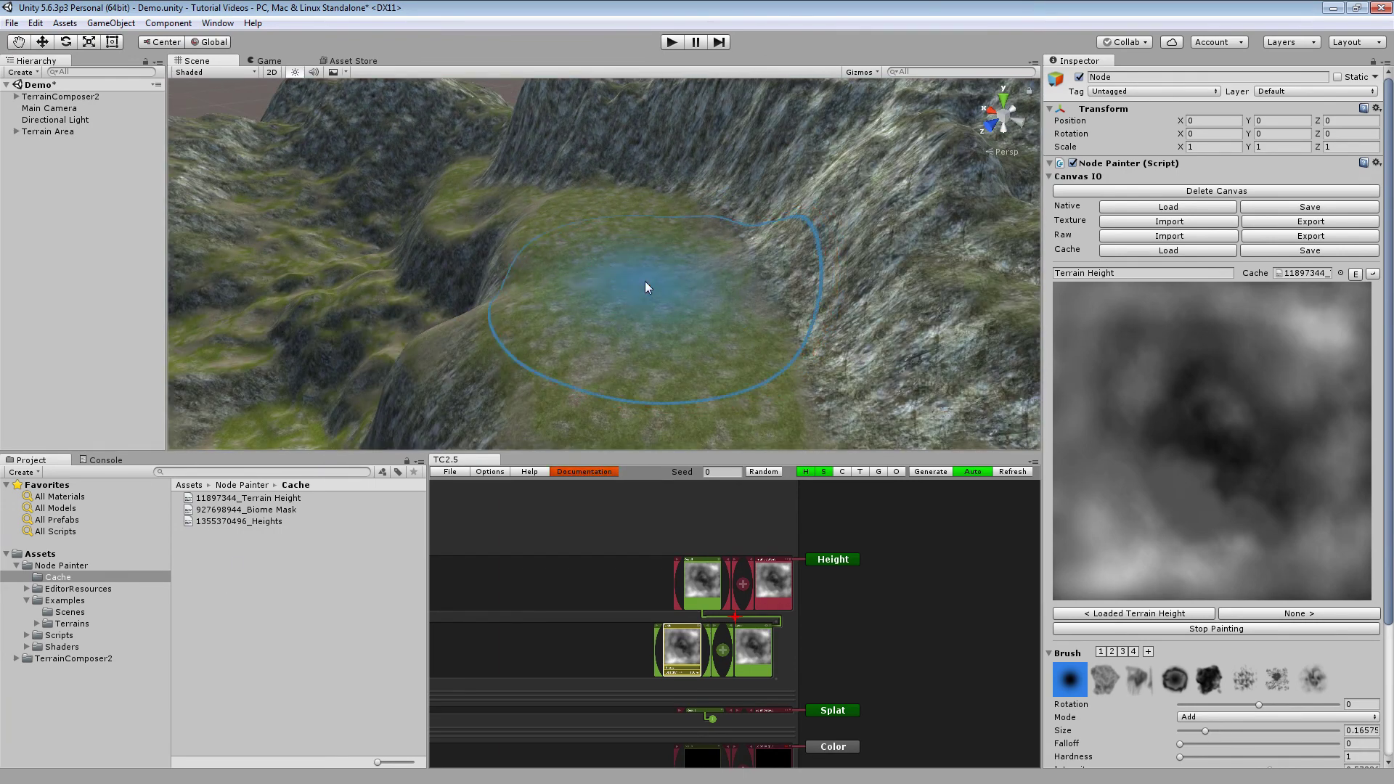
{"action": "scroll", "coordinate": [634, 289], "scroll_direction": "down", "scroll_amount": 5, "text": "ctrl"}
{"action": "scroll", "coordinate": [635, 283], "scroll_direction": "up", "scroll_amount": 3, "text": "ctrl"}
{"action": "left_click", "coordinate": [633, 251]}
{"action": "left_click_drag", "start_coordinate": [634, 251], "coordinate": [637, 239]}
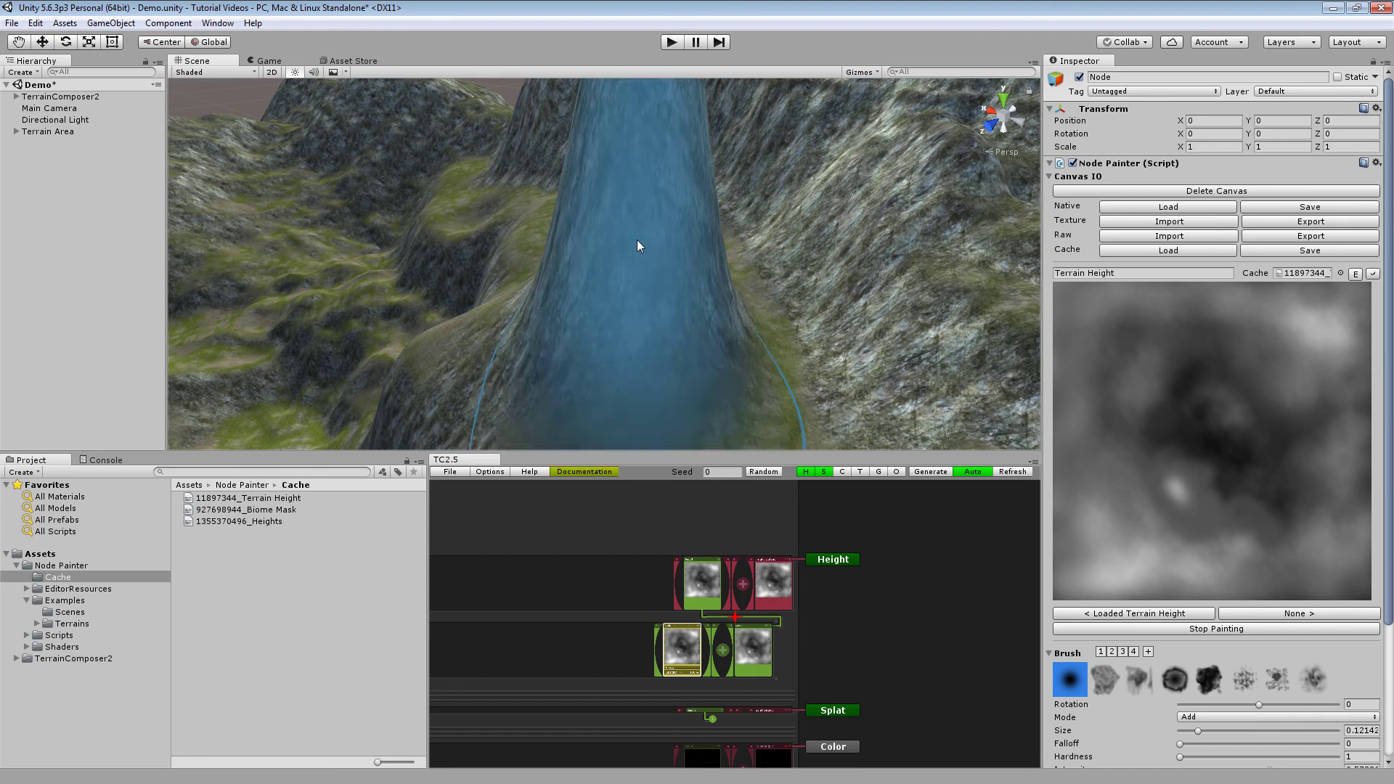
Check the painted peak within the whole terrain and save the Demo scene.
{"action": "scroll", "coordinate": [704, 298], "scroll_direction": "down", "scroll_amount": 5}
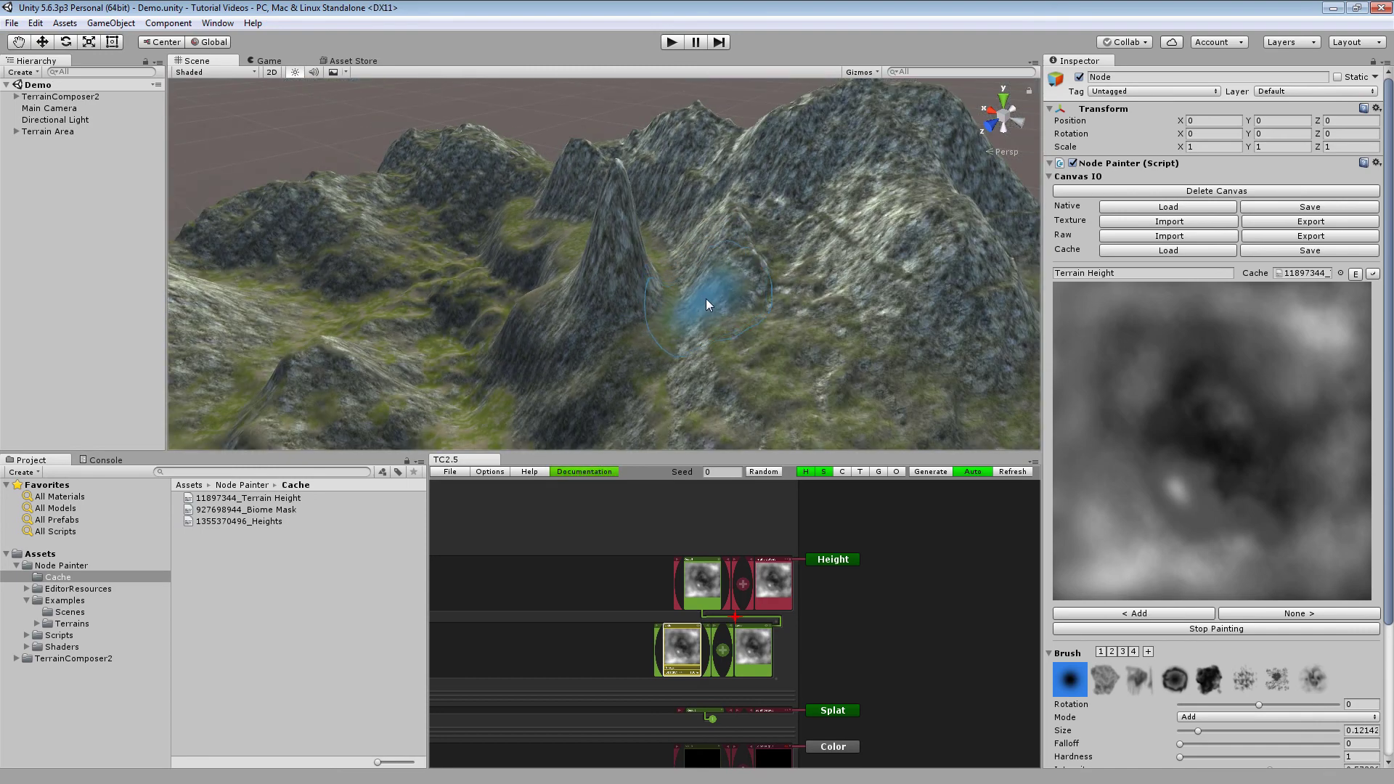
{"action": "left_click_drag", "start_coordinate": [706, 298], "coordinate": [654, 311], "text": "alt"}
{"action": "key", "text": "ctrl+s"}
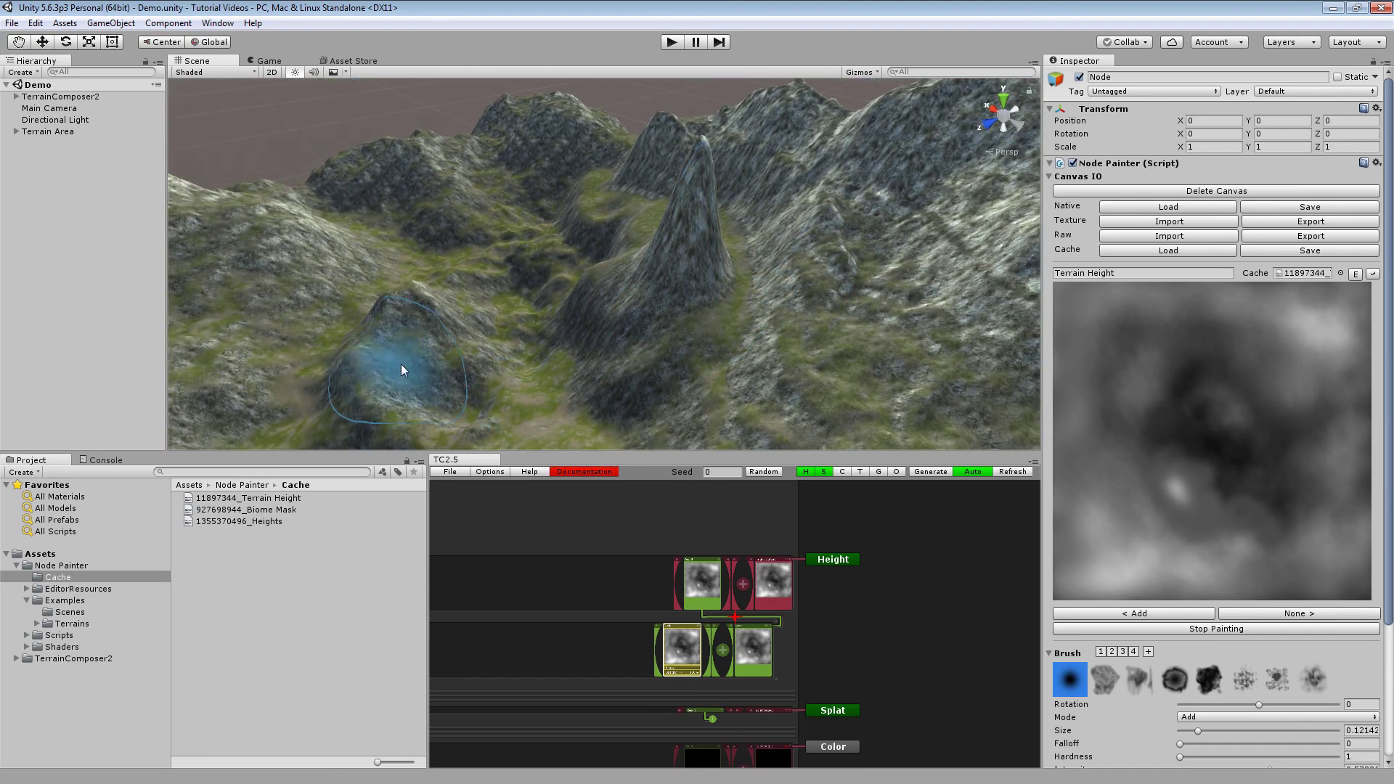
Open the HeightPaintDemo scene from Node Painter's Examples/Scenes folder and generate its terrain.
{"action": "left_click", "coordinate": [69, 612]}
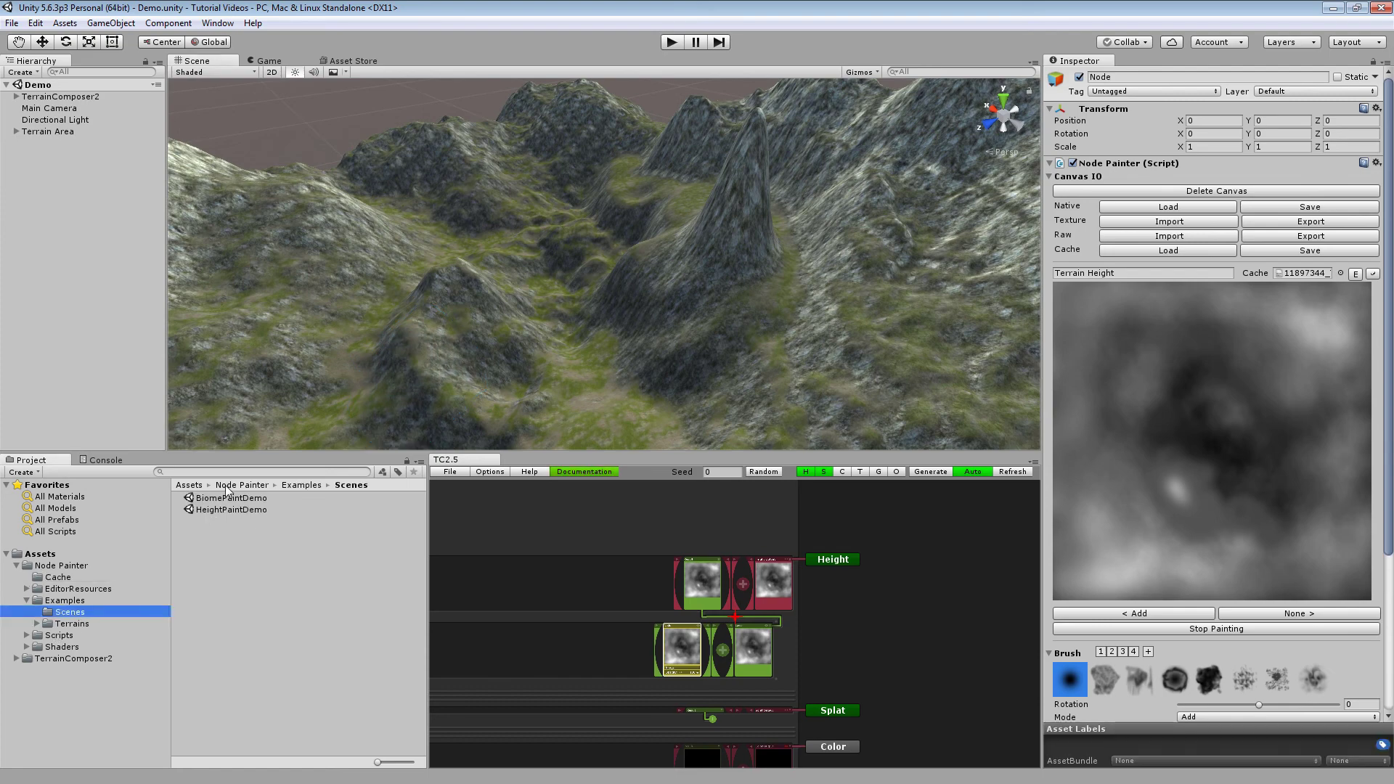
{"action": "left_click", "coordinate": [241, 509]}
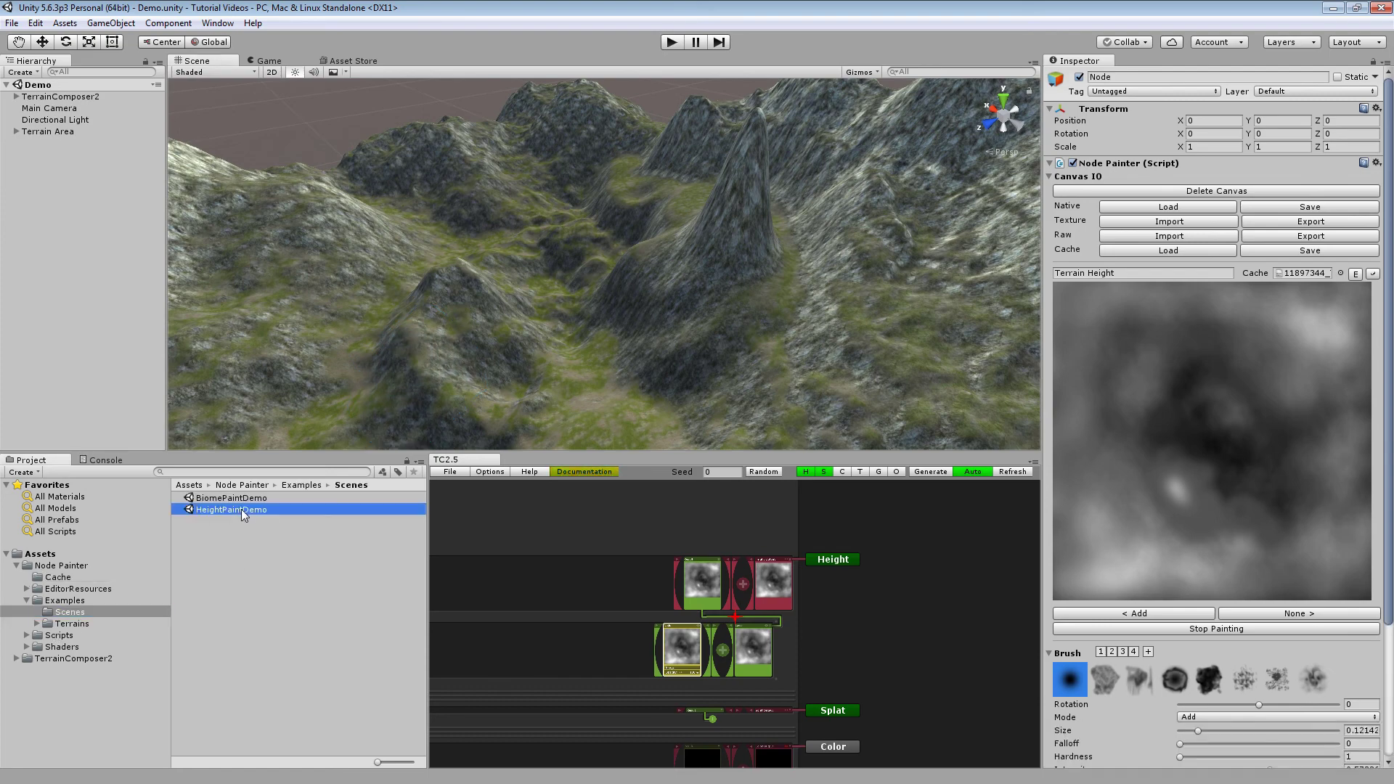
{"action": "double_click", "coordinate": [241, 509]}
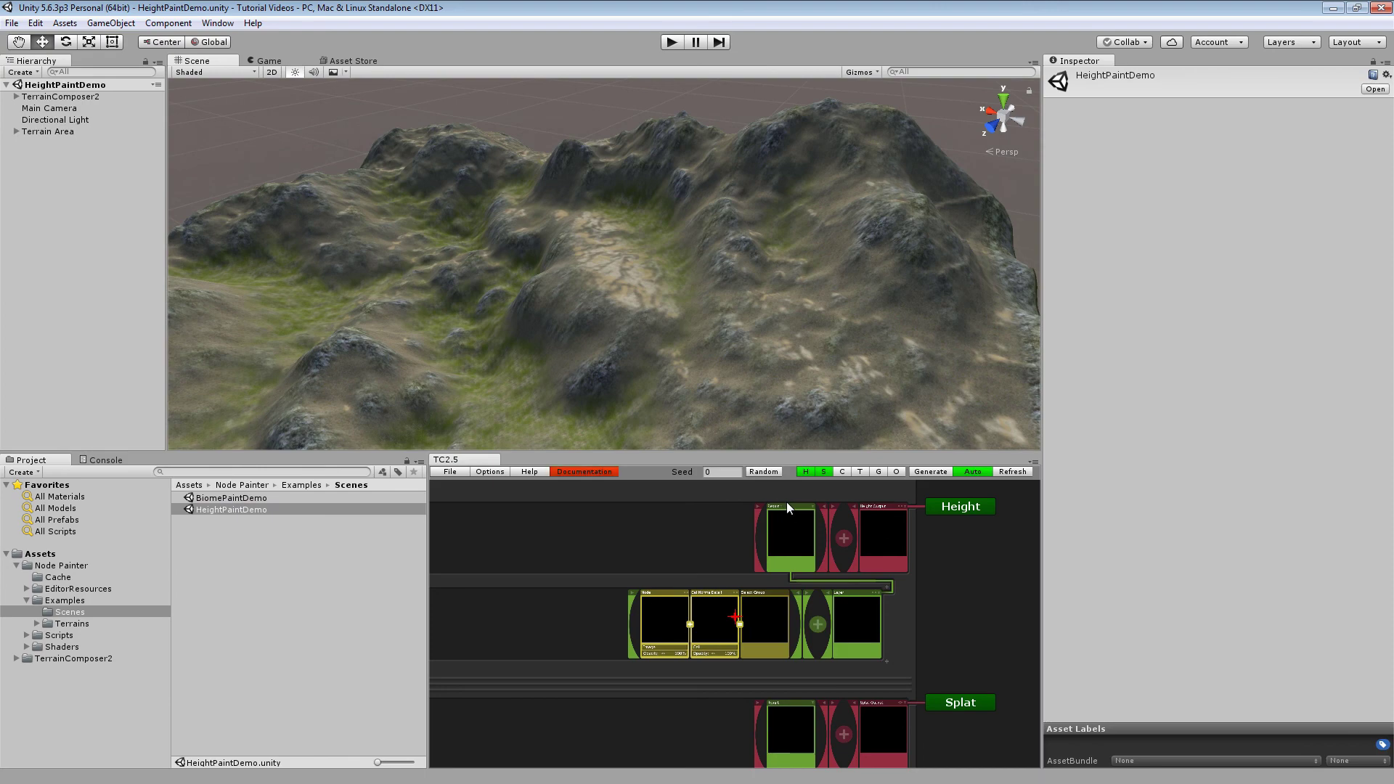
{"action": "left_click", "coordinate": [933, 472]}
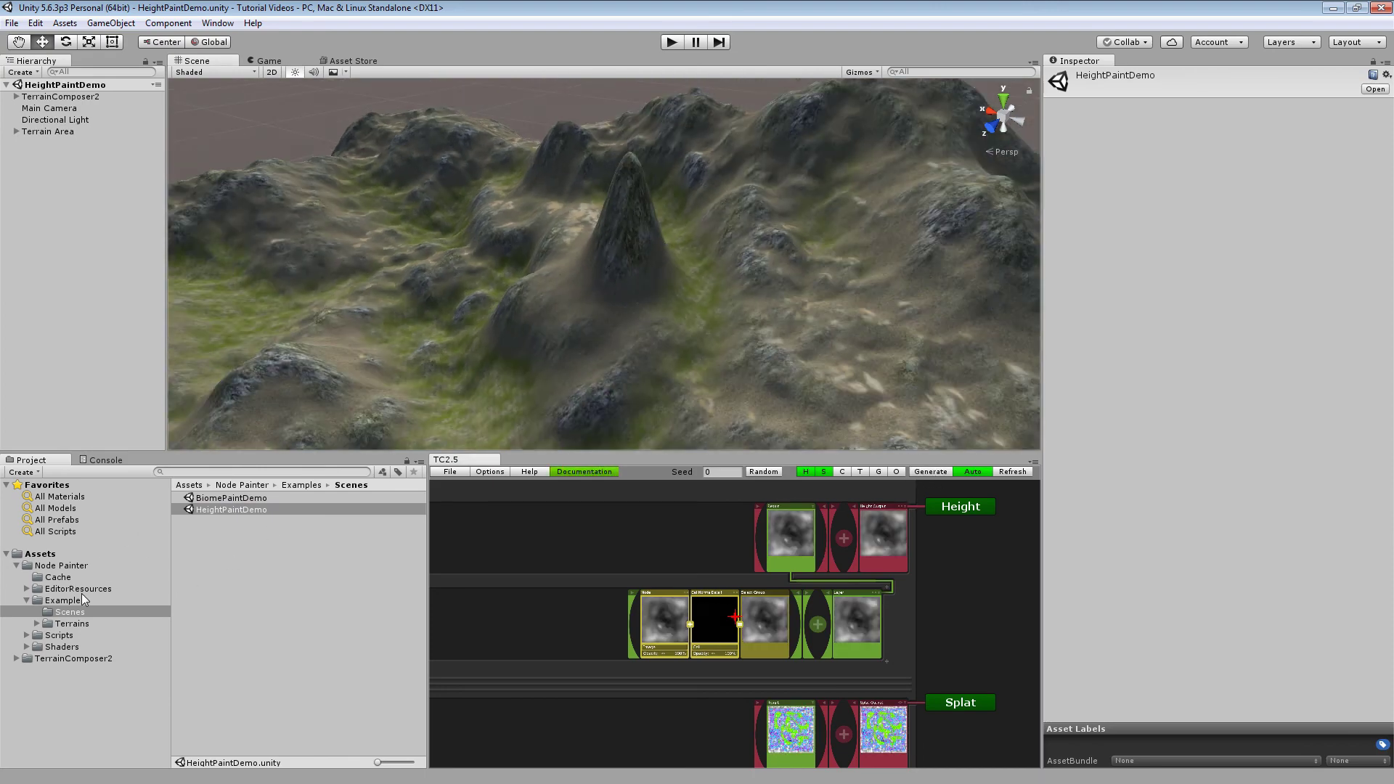
Check the files in the Cache folder and reopen the Demo scene from the Assets folder.
{"action": "left_click", "coordinate": [61, 577]}
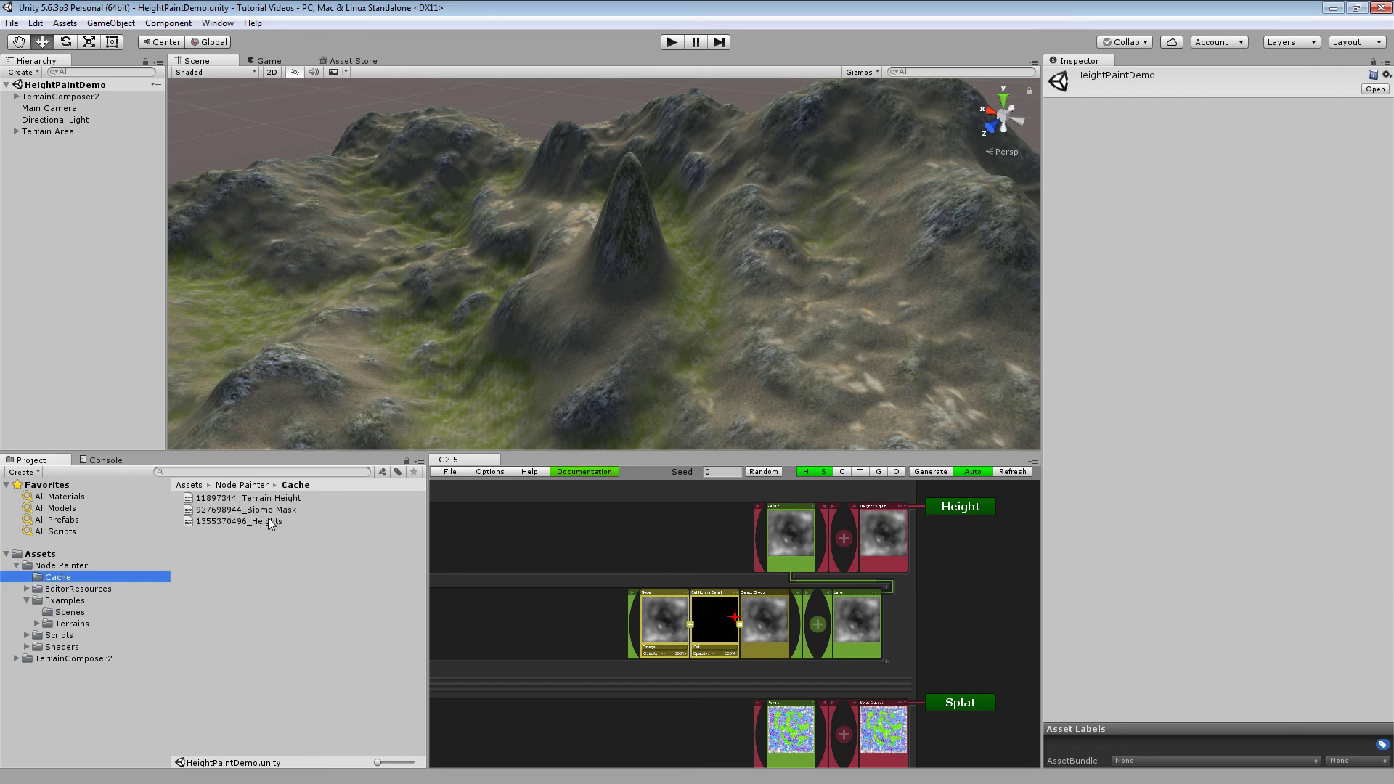
{"action": "left_click", "coordinate": [56, 554]}
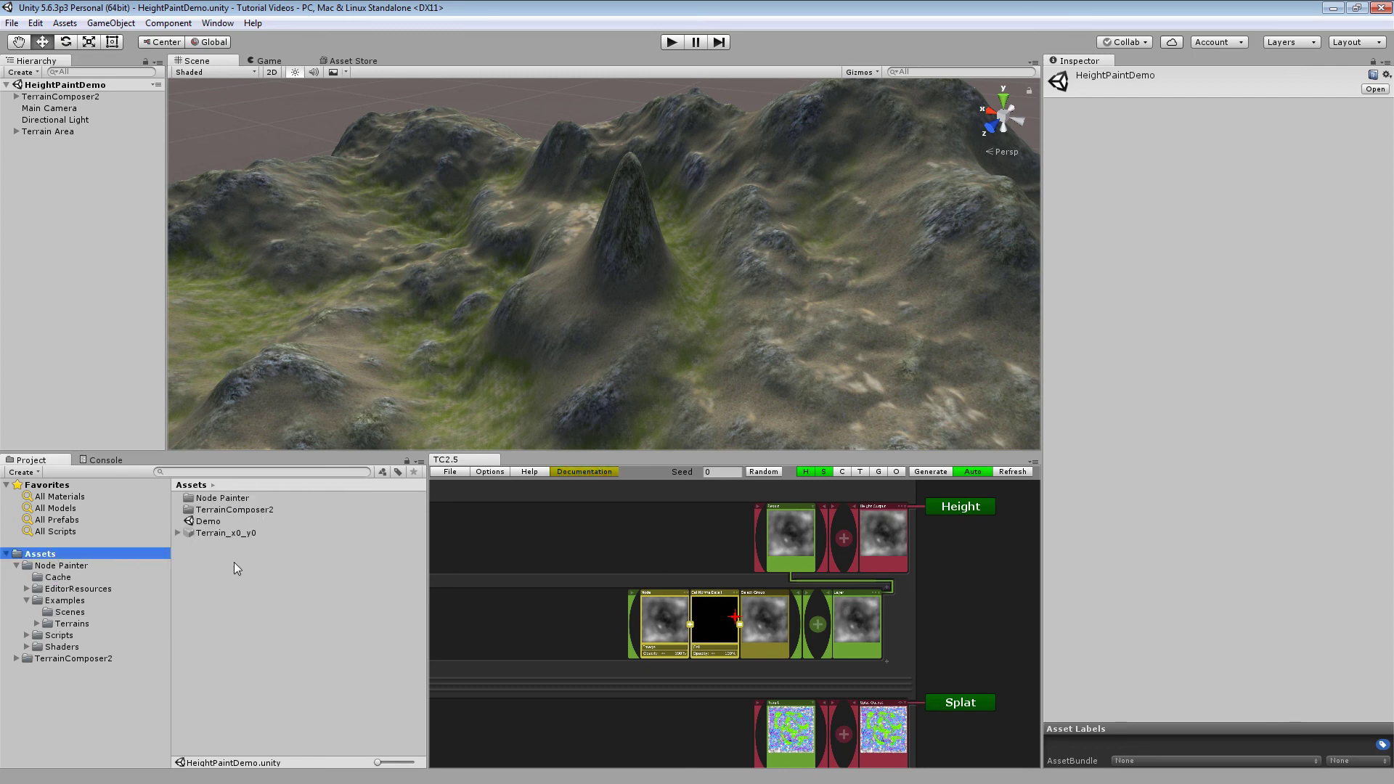
{"action": "left_click", "coordinate": [211, 521]}
{"action": "double_click", "coordinate": [211, 522]}
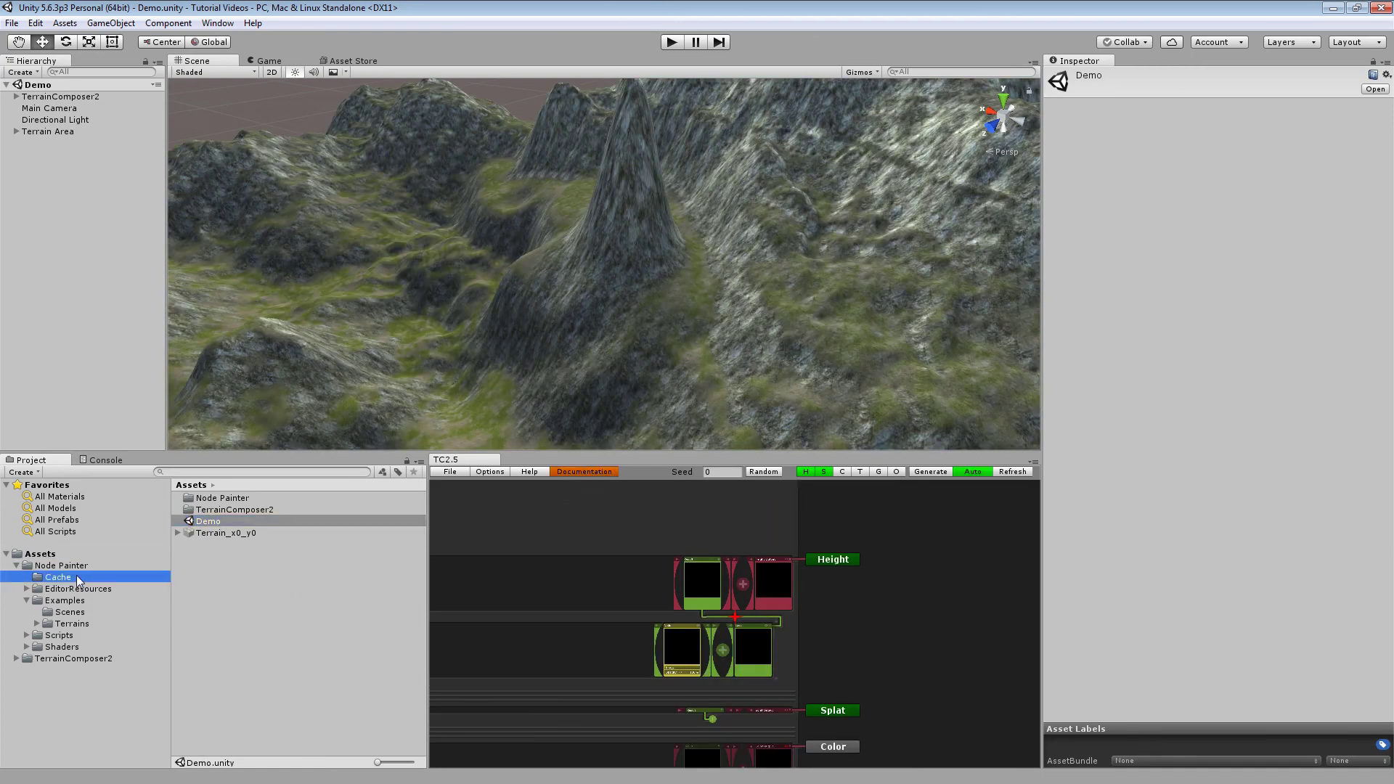
{"action": "left_click", "coordinate": [682, 657]}
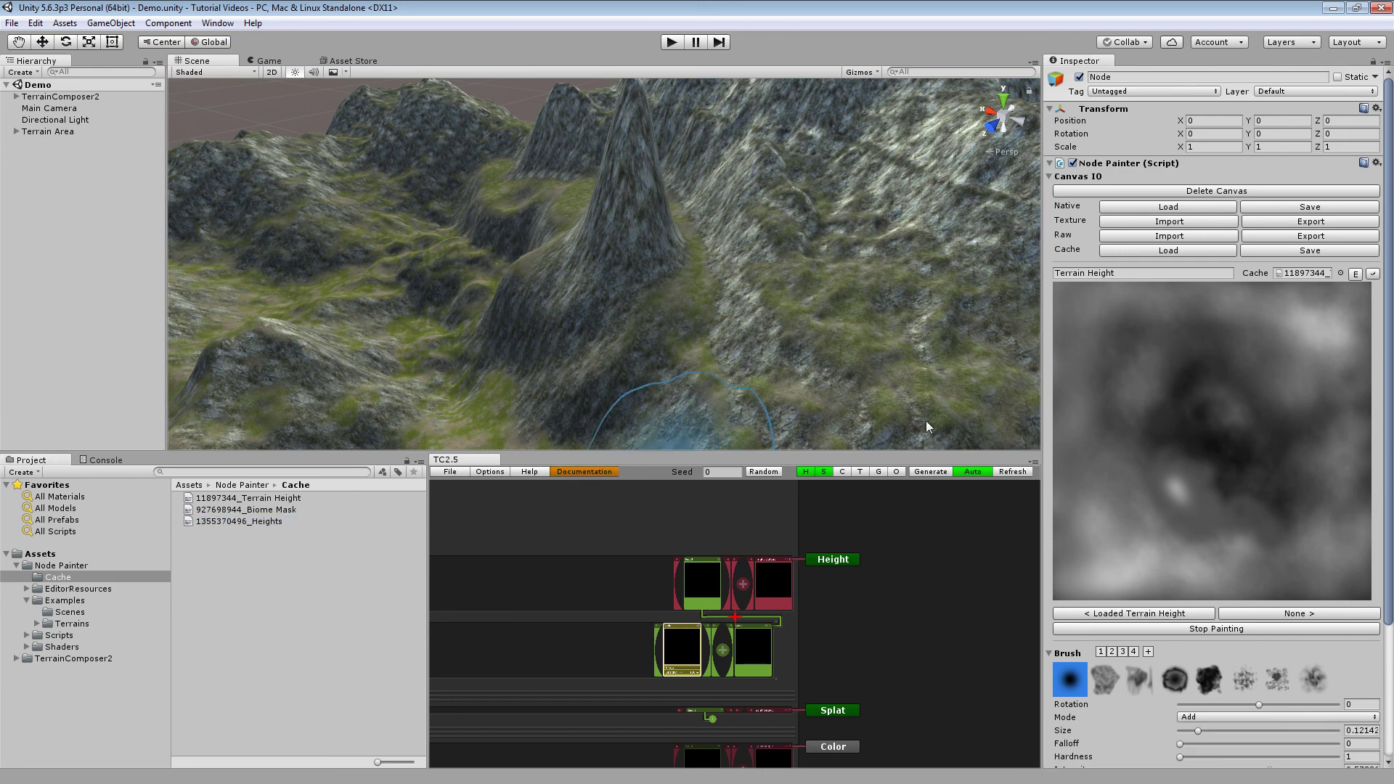
{"action": "left_click_drag", "start_coordinate": [1295, 276], "coordinate": [1295, 276]}
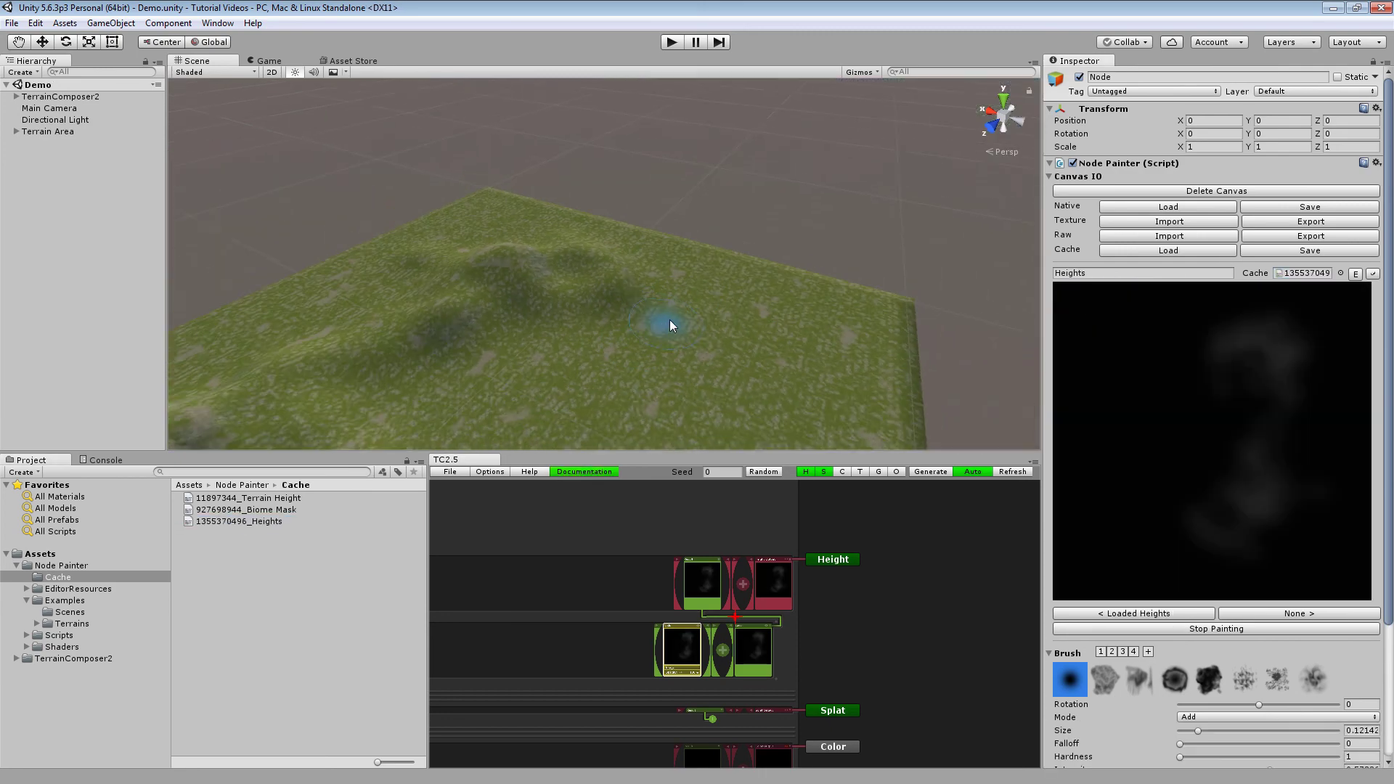
{"action": "scroll", "coordinate": [1243, 560], "scroll_direction": "down", "scroll_amount": 3}
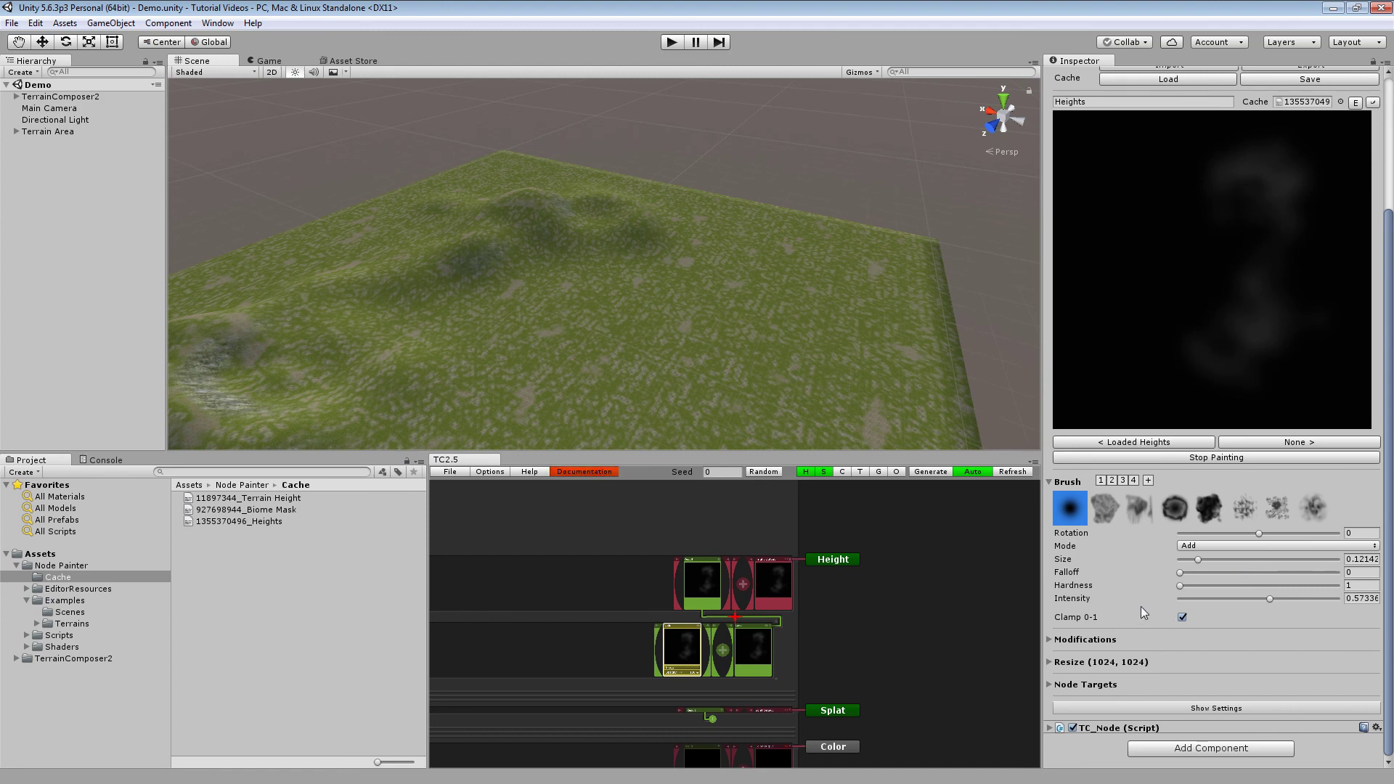
{"action": "scroll", "coordinate": [1170, 570], "scroll_direction": "up", "scroll_amount": 3}
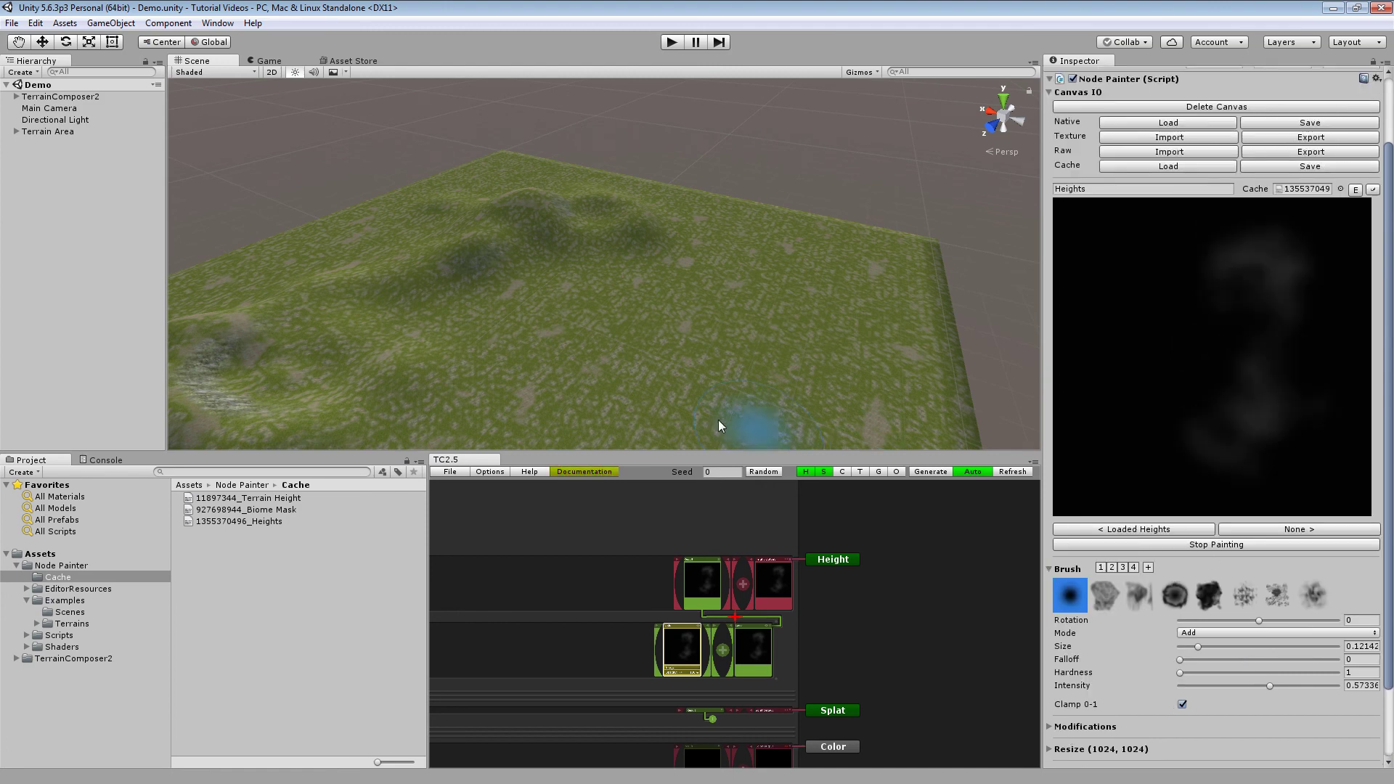
{"action": "scroll", "coordinate": [664, 345], "scroll_direction": "down", "scroll_amount": 3}
{"action": "middle_click_drag", "start_coordinate": [664, 346], "coordinate": [669, 319]}
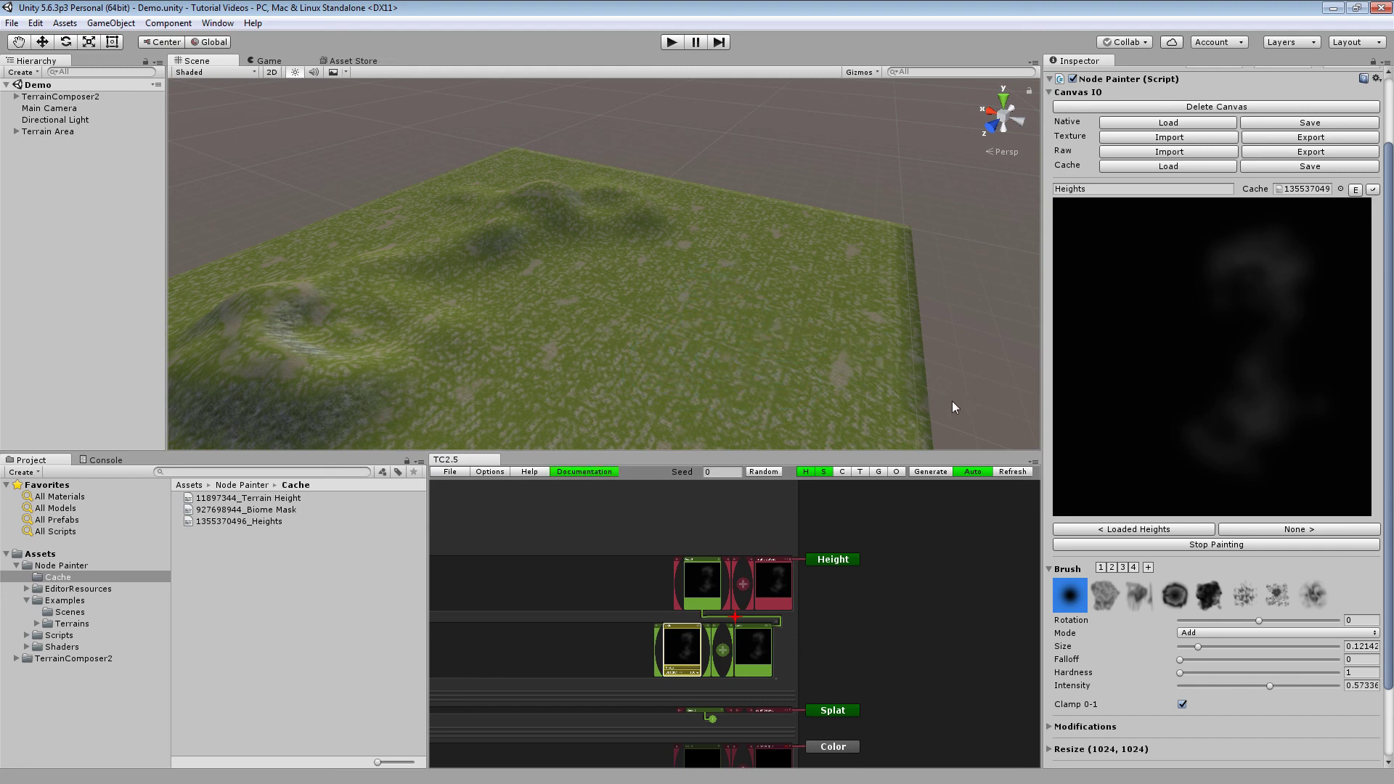
{"action": "middle_click_drag", "start_coordinate": [877, 380], "coordinate": [918, 368]}
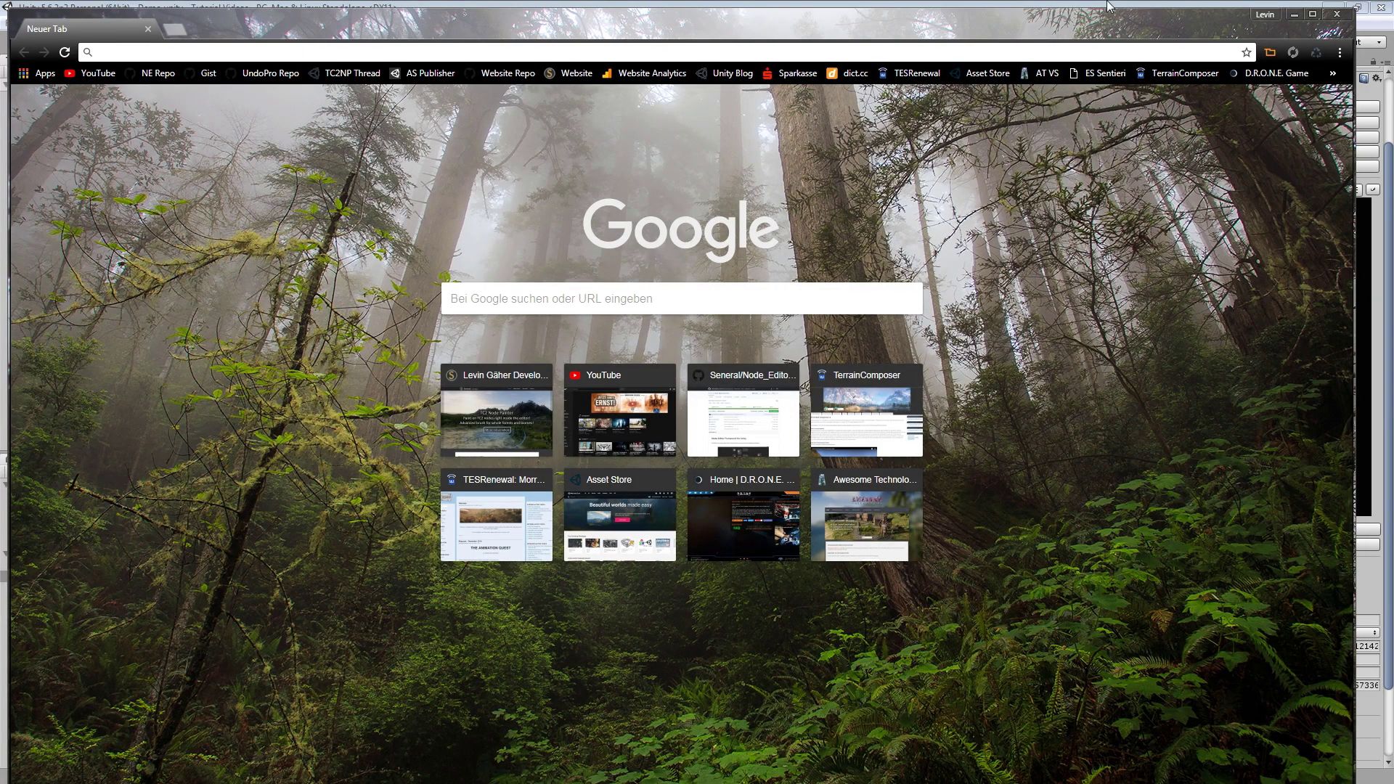
Switch to Chrome and open the Node Painter documentation page on the developer's website.
{"action": "left_click", "coordinate": [570, 73]}
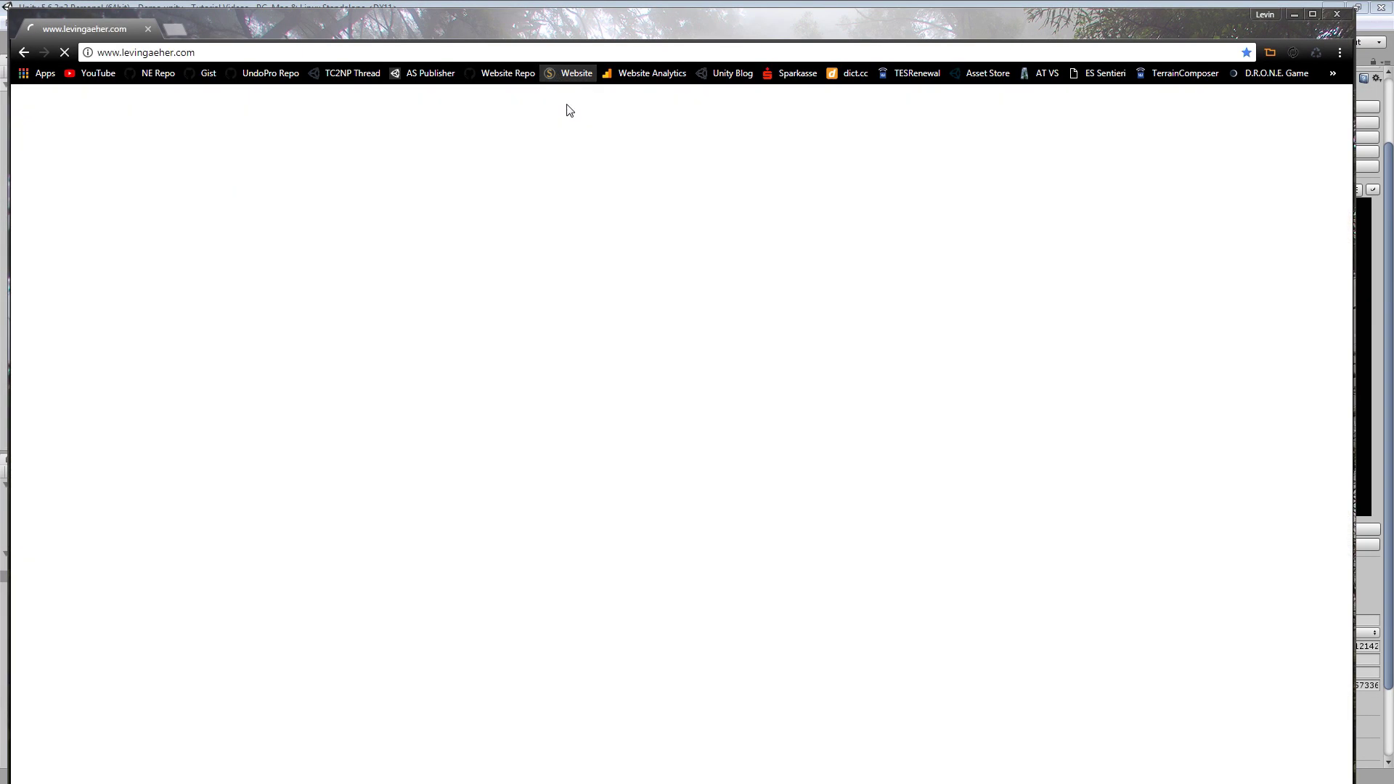
{"action": "mouse_move", "coordinate": [893, 102]}
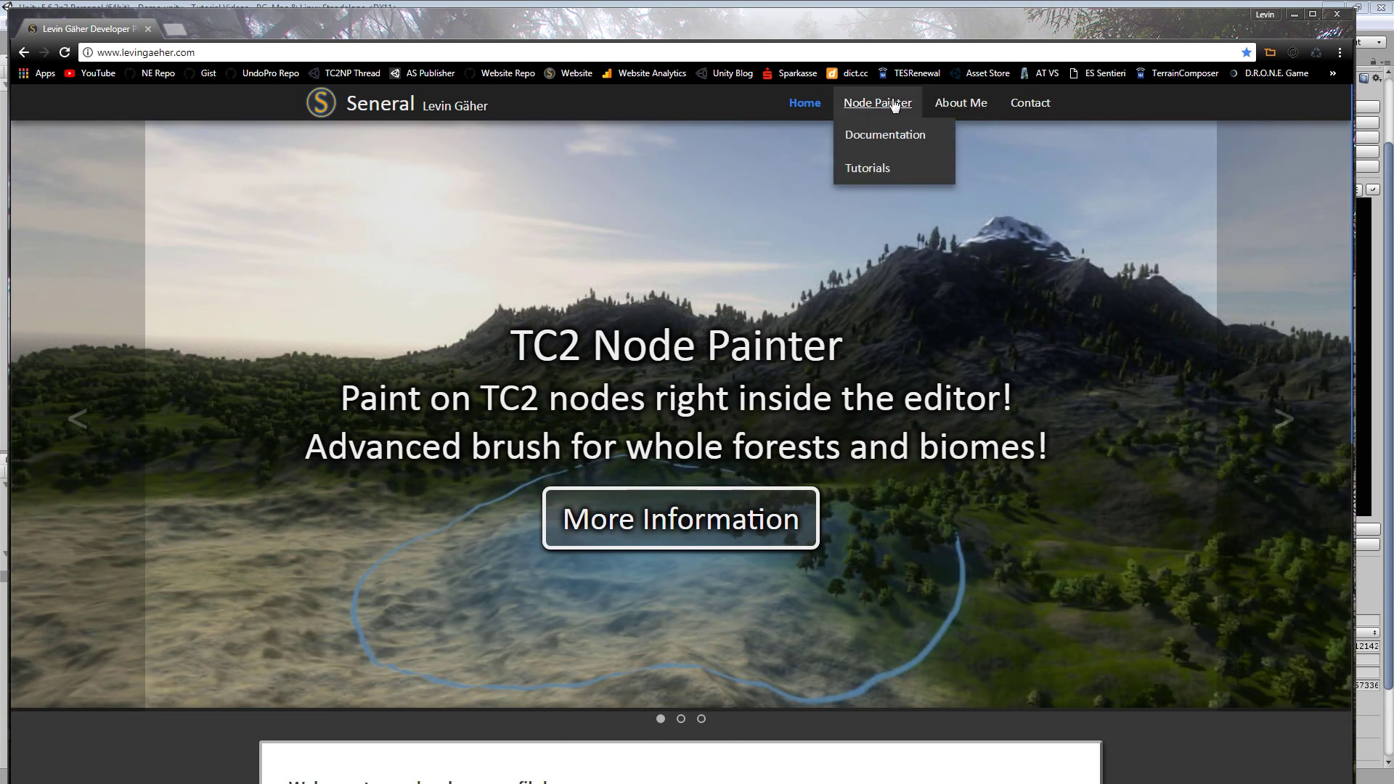
{"action": "left_click", "coordinate": [893, 145]}
Skim the Node Painter documentation from the interface and brush sections down to the glossary, and close the browser.
{"action": "scroll", "coordinate": [892, 137], "scroll_direction": "down", "scroll_amount": 6}
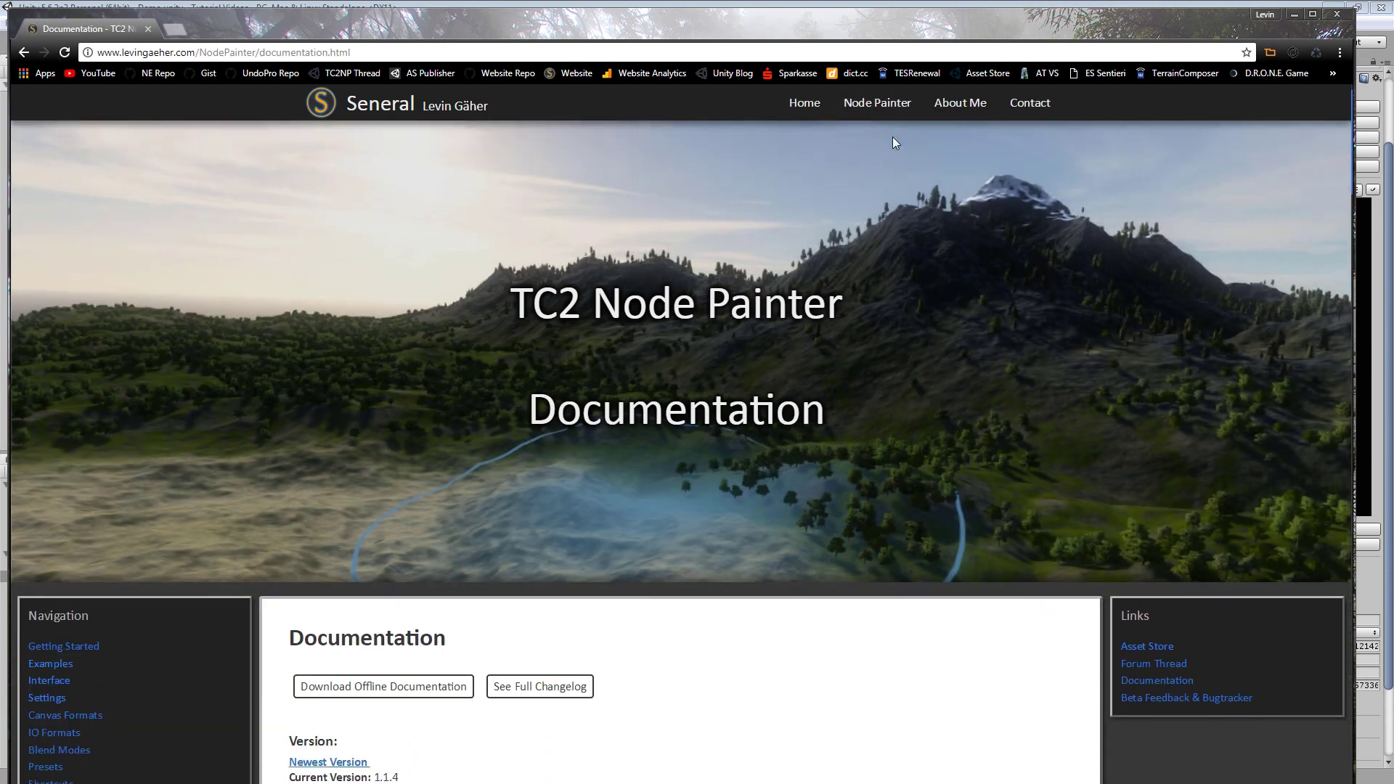
{"action": "scroll", "coordinate": [890, 151], "scroll_direction": "down", "scroll_amount": 4}
{"action": "middle_click", "coordinate": [728, 150]}
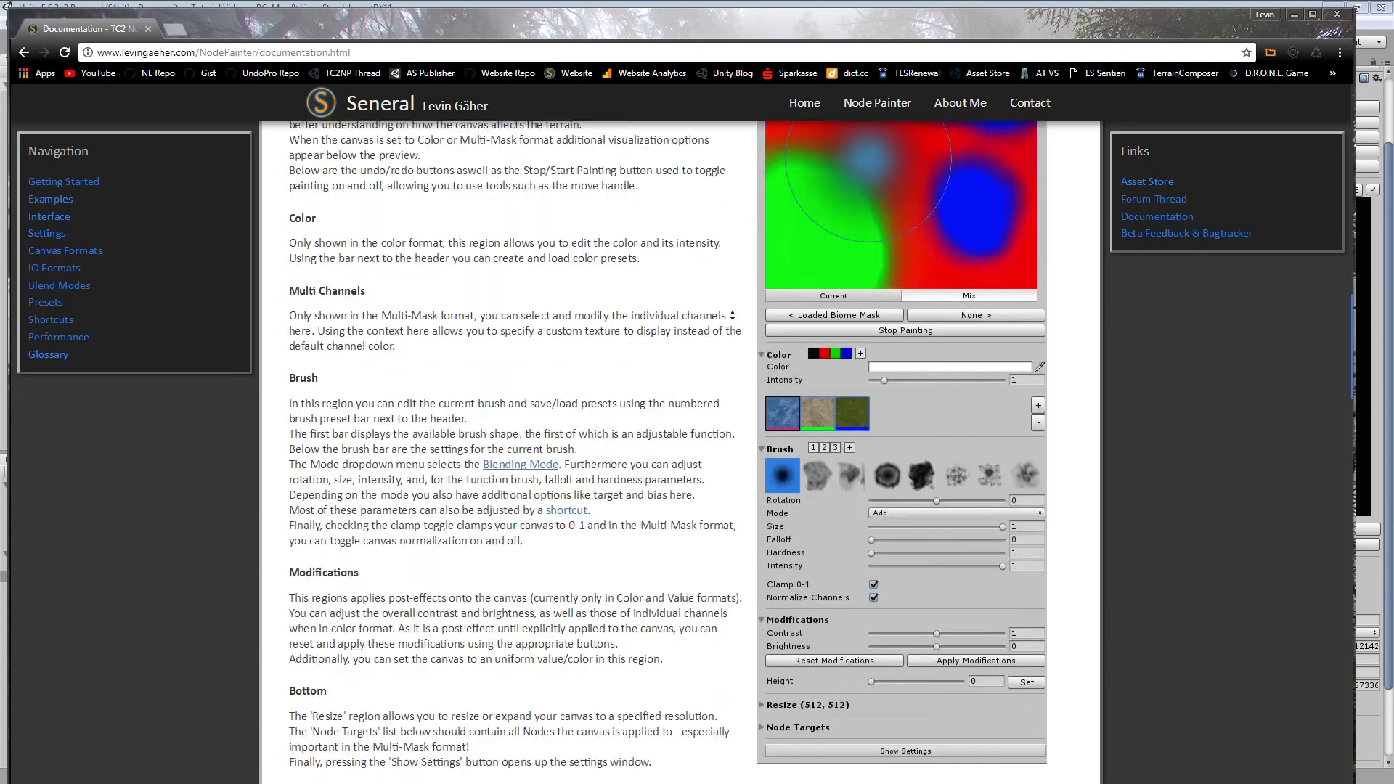
{"action": "middle_click", "coordinate": [732, 332]}
{"action": "middle_click", "coordinate": [760, 471]}
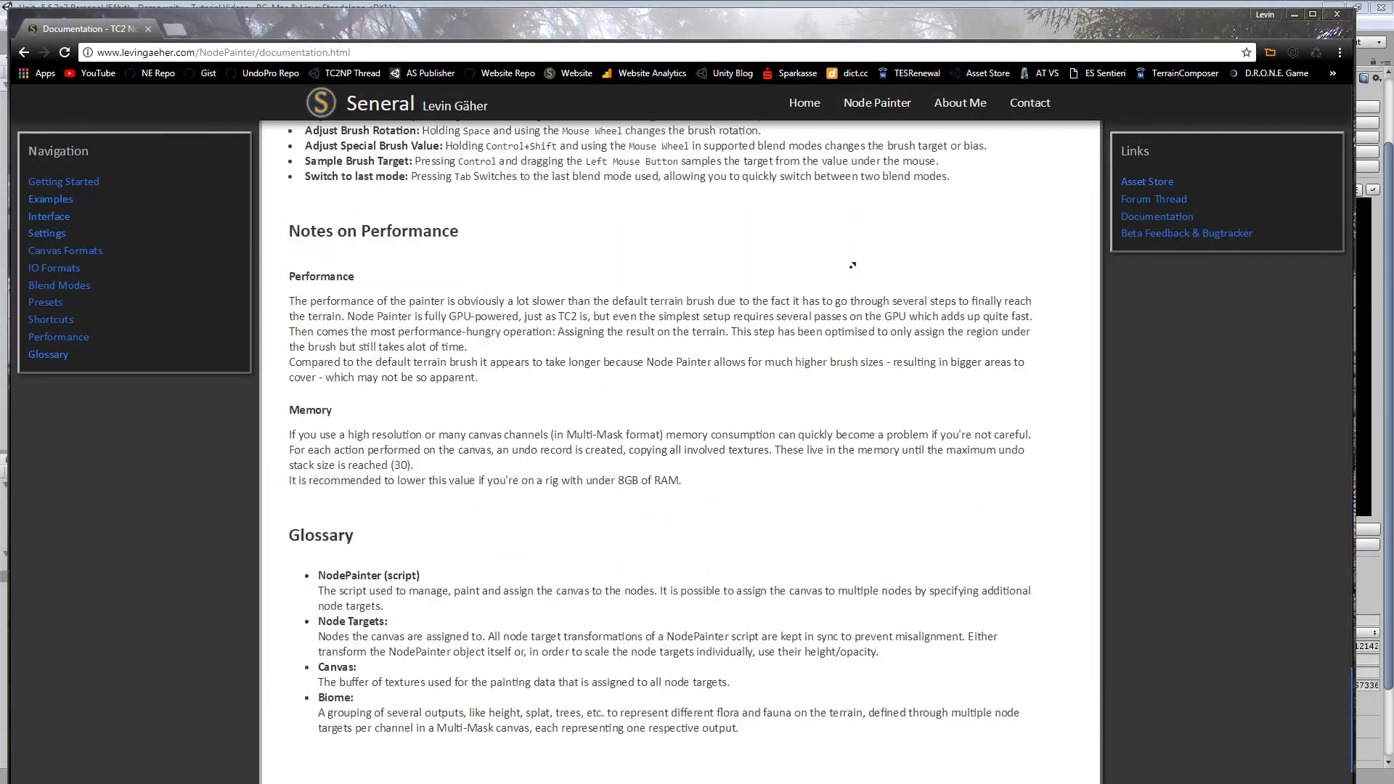
{"action": "left_click", "coordinate": [1337, 14]}
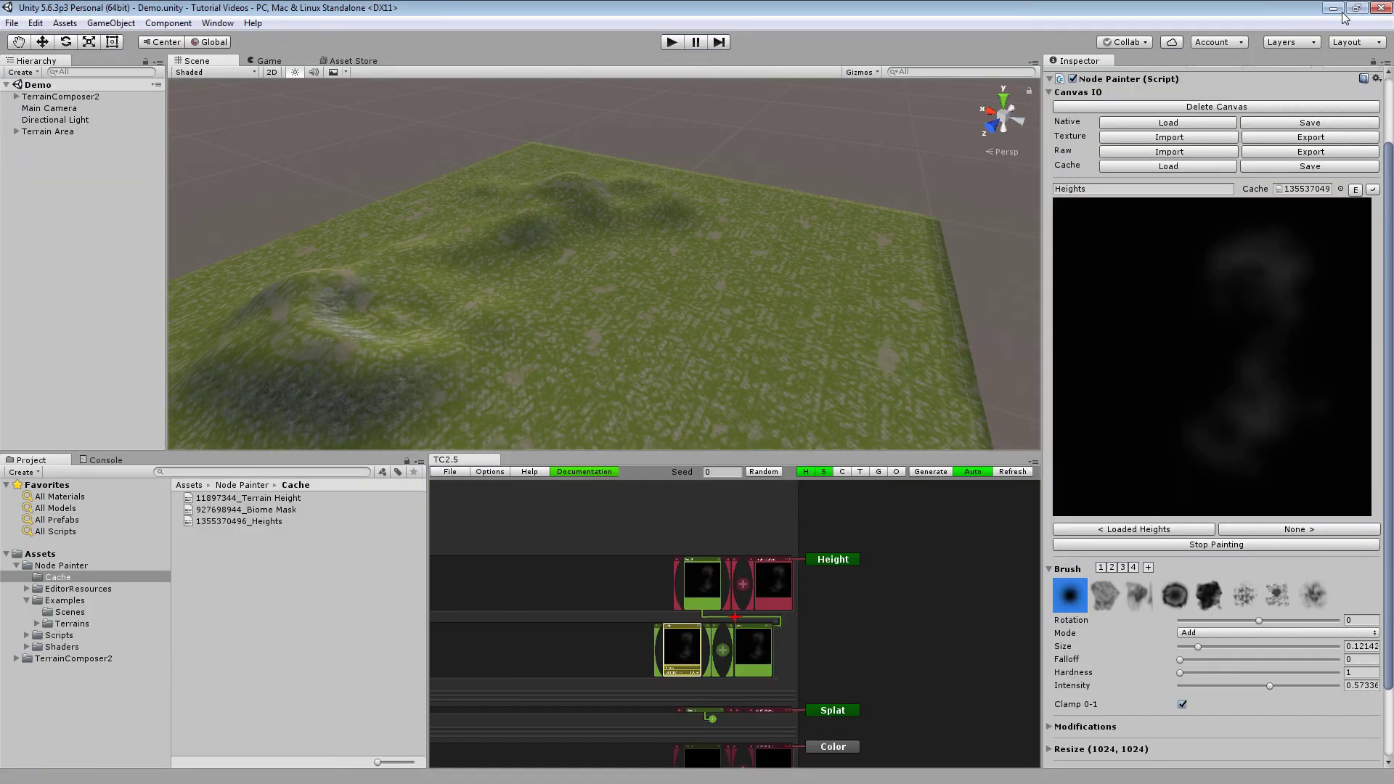